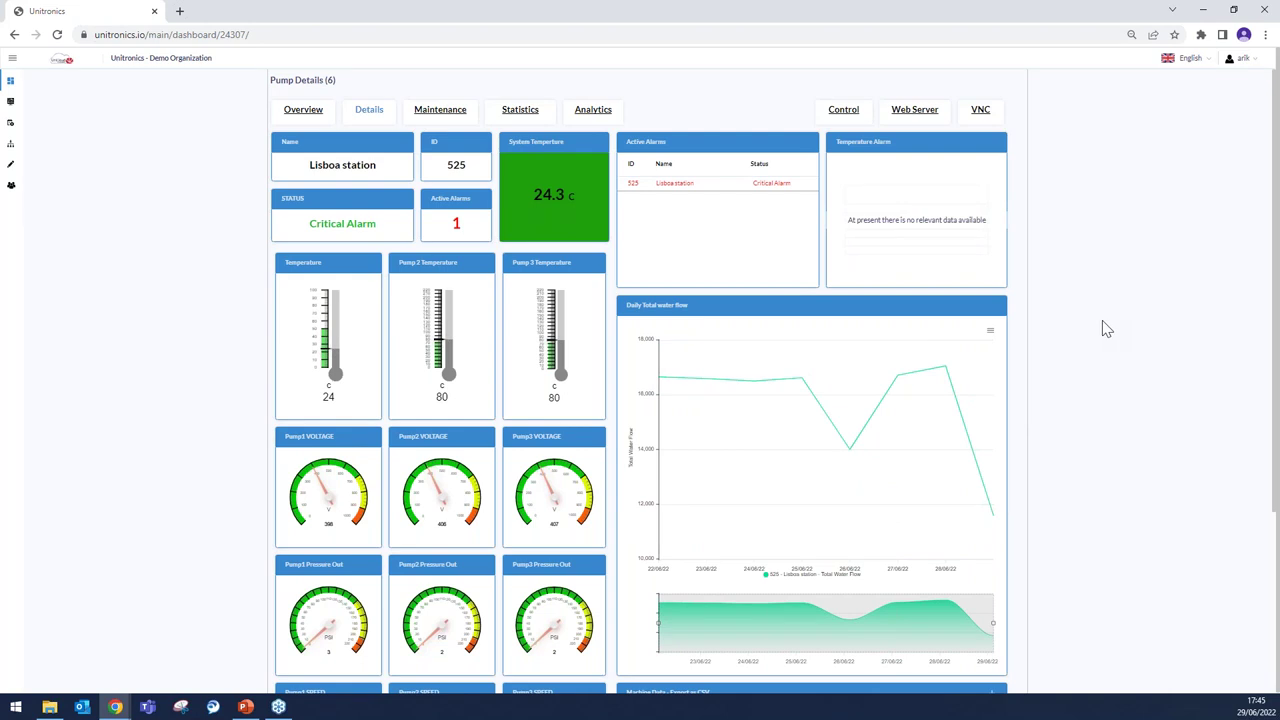
Review the Lisboa station's pump details, open its VNC view, and display the cloud status information on the remote Boost Pumping System screen.
scroll(1106, 329, down, 3)
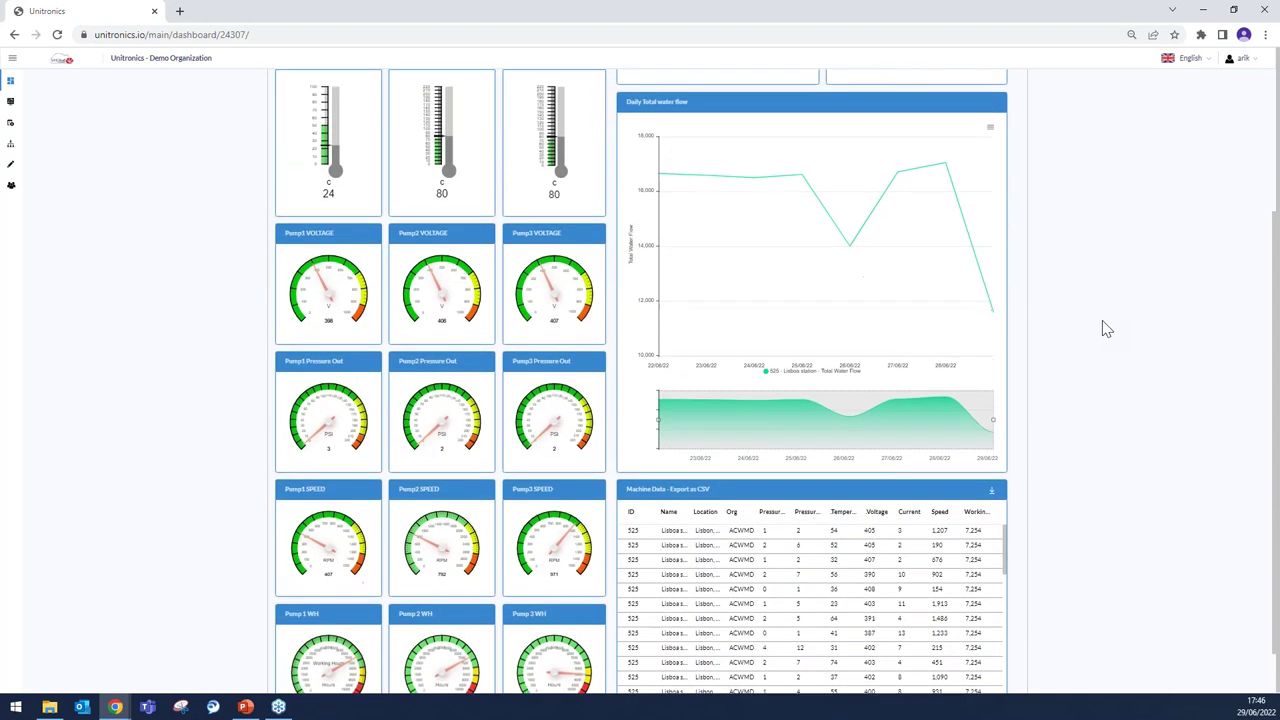
scroll(1104, 324, up, 3)
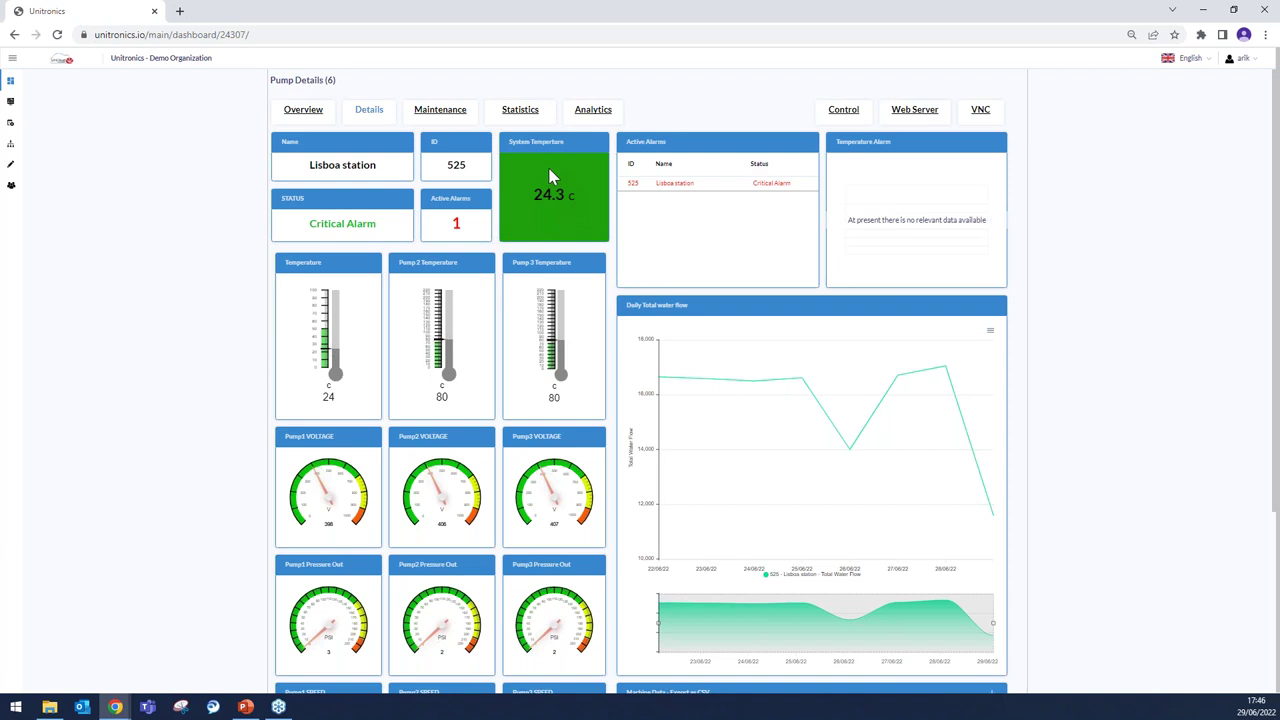
click(980, 128)
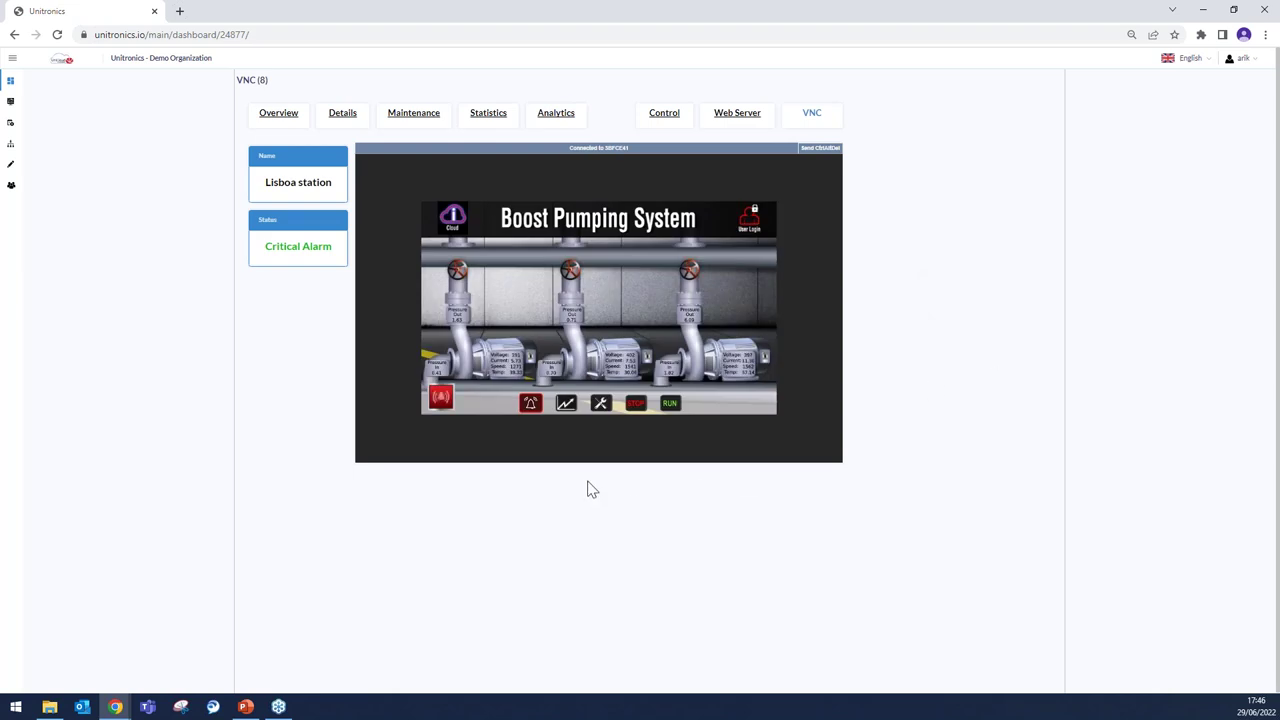
click(452, 224)
click(453, 229)
click(453, 229)
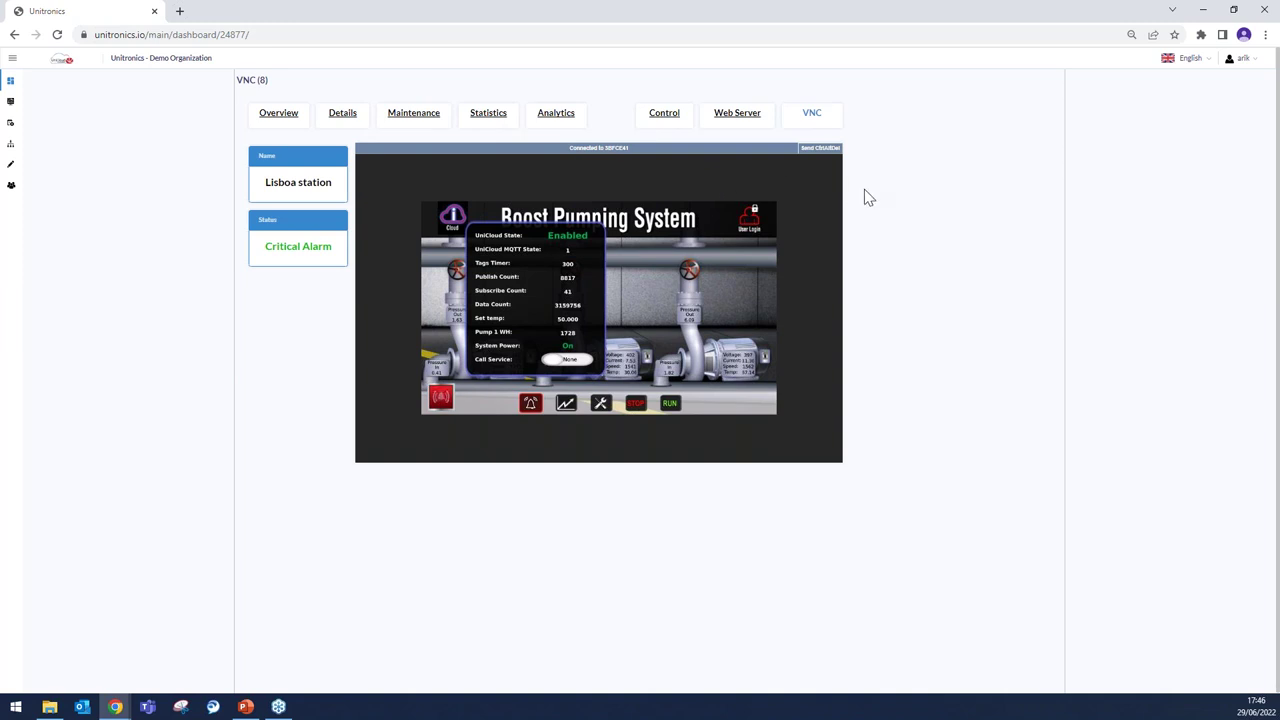
Switch the Lisboa station off remotely from the control dashboard, confirm the request, and select the set temperature value.
click(668, 128)
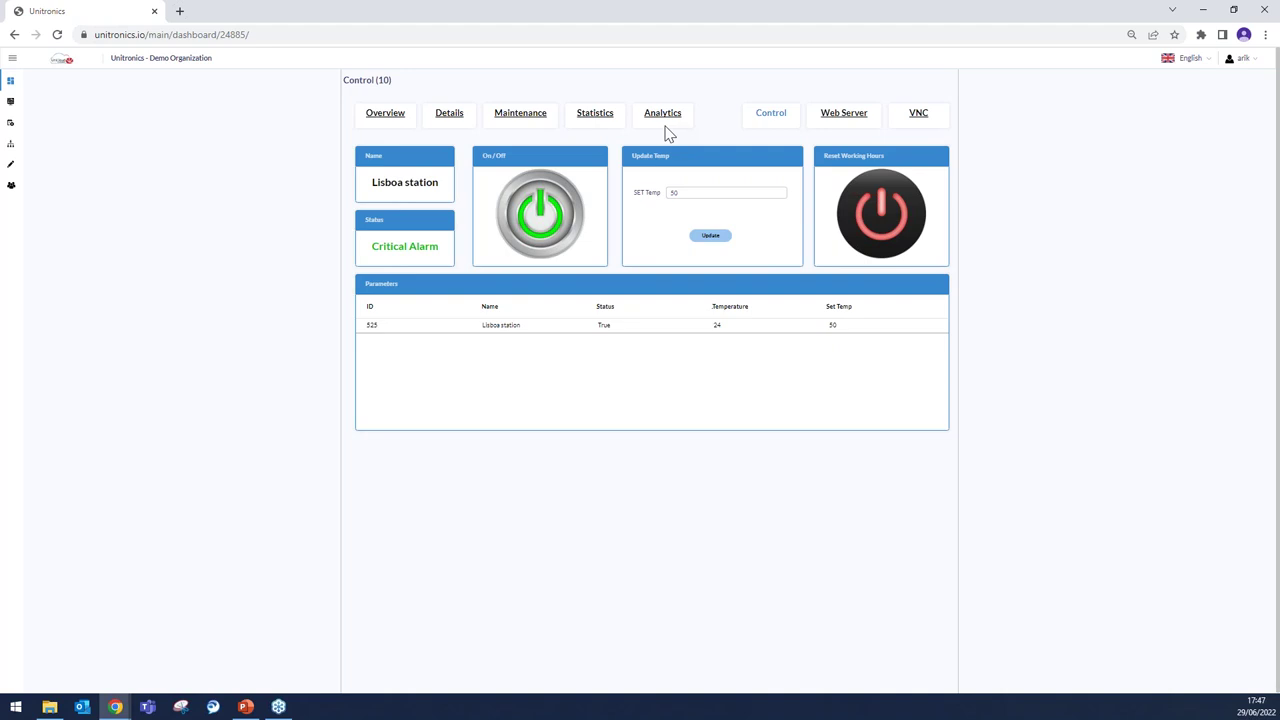
click(540, 215)
click(692, 438)
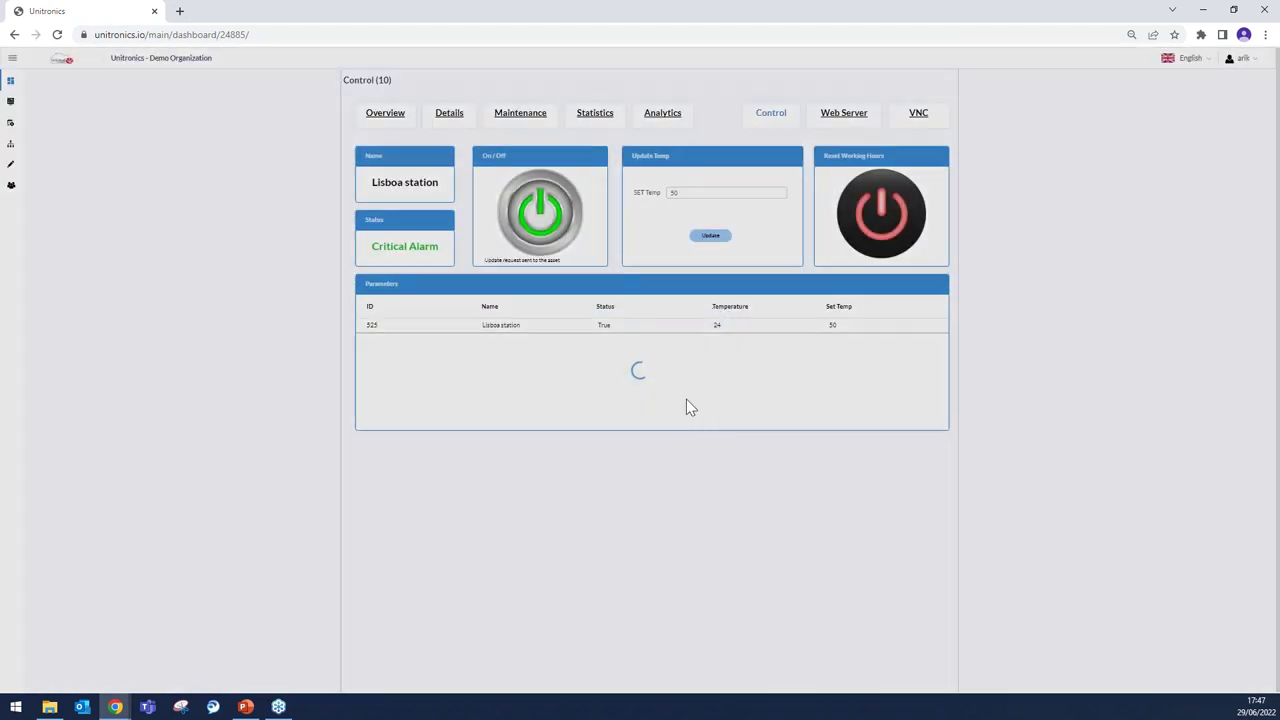
drag(680, 191, 668, 191)
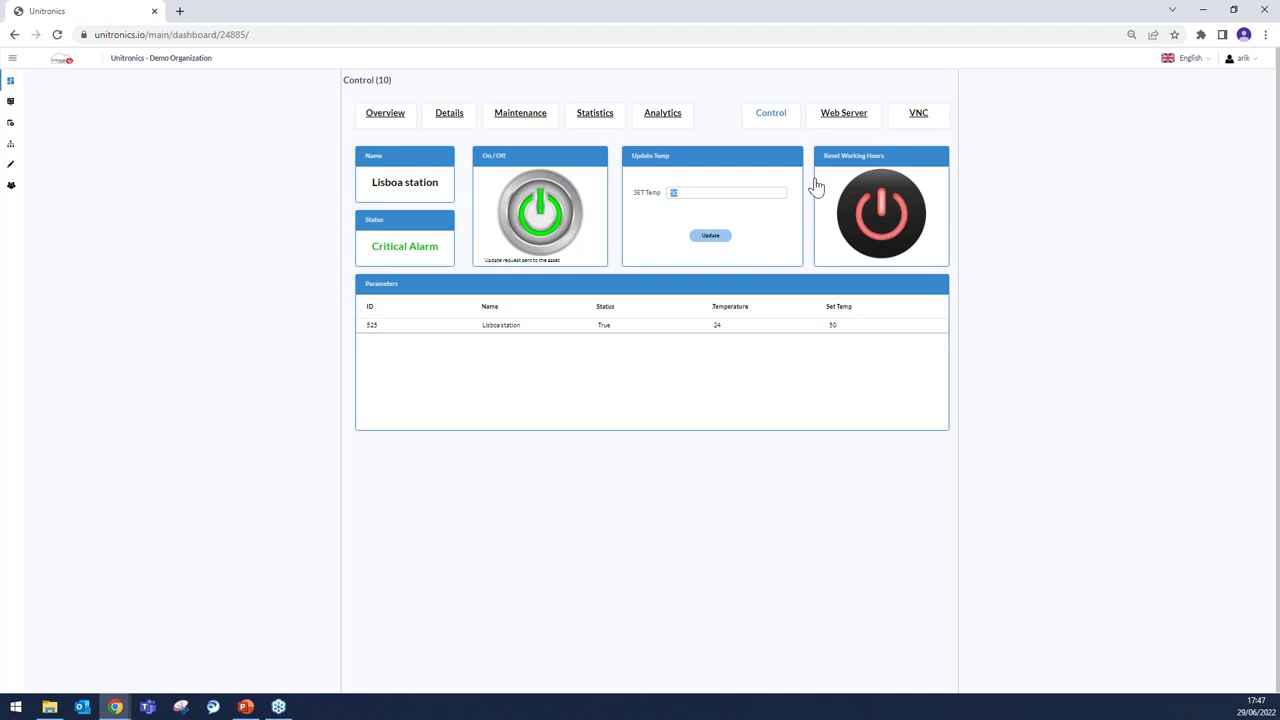
Examine the Lisboa station's temperature, voltage, pressure, speed and working-hour gauges on the details dashboard.
click(452, 134)
click(449, 128)
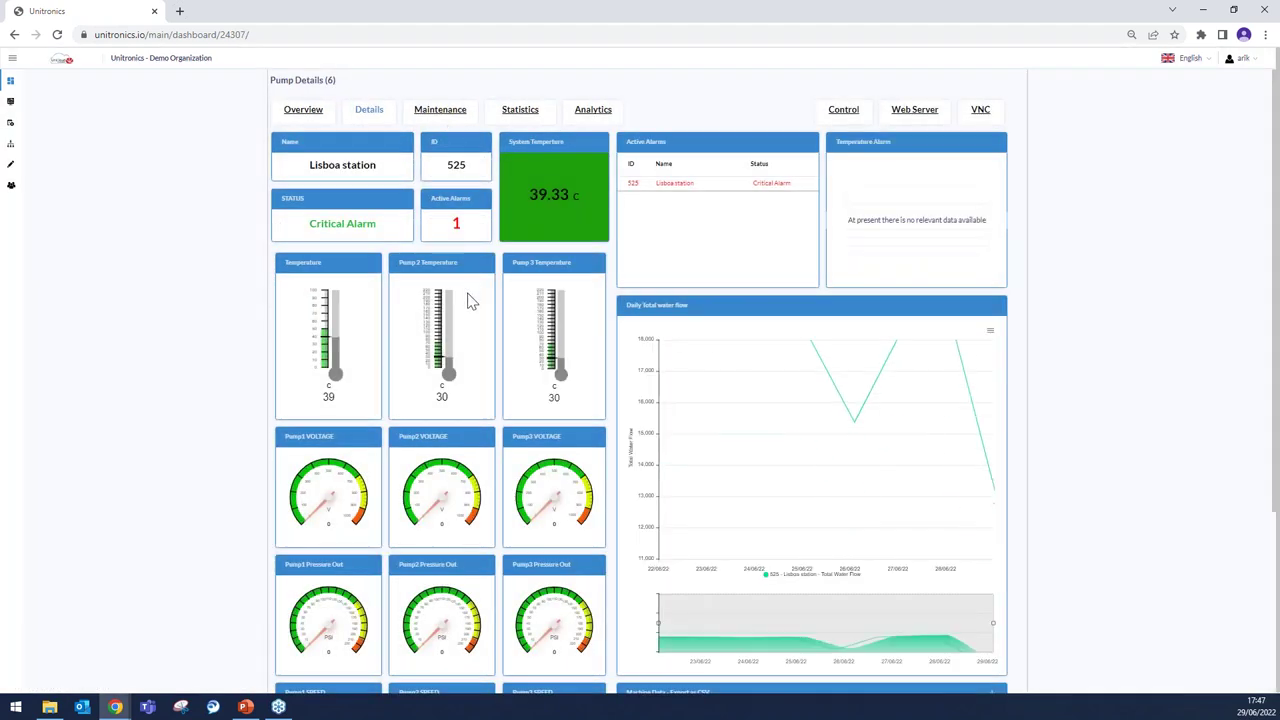
scroll(352, 445, down, 4)
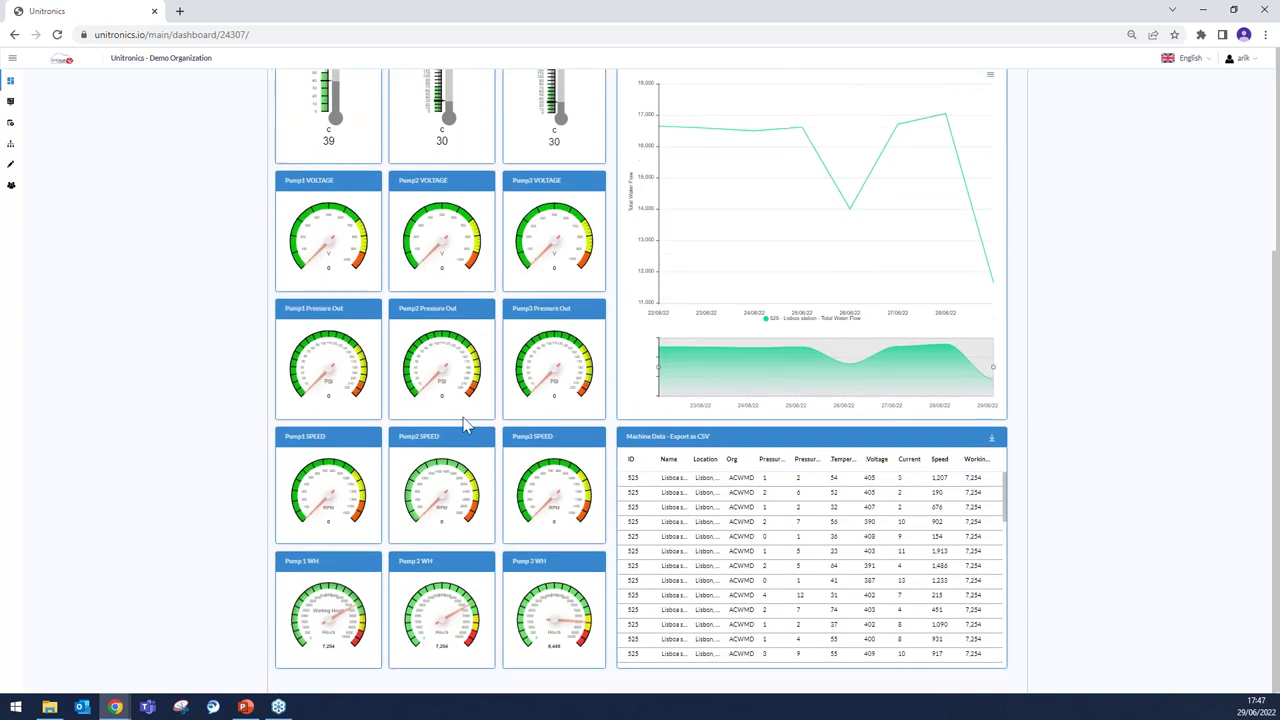
scroll(465, 425, up, 4)
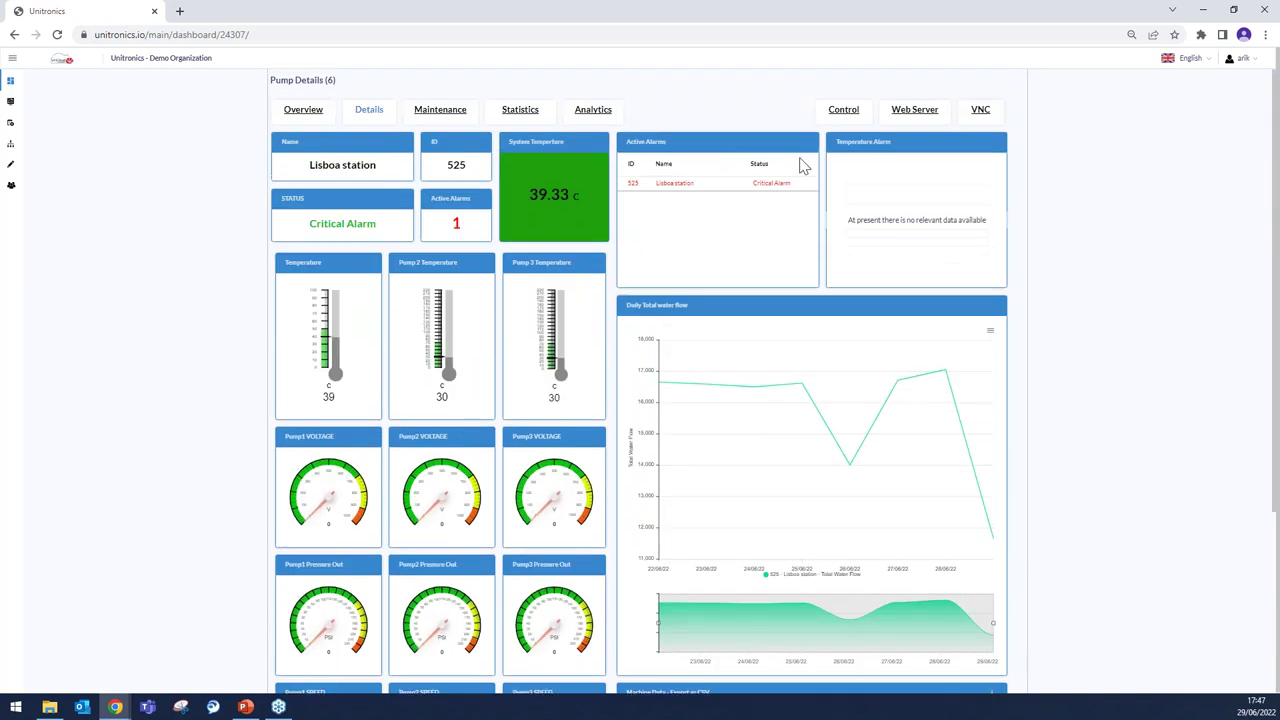
Check the station's power state on the control dashboard, return to its details, and open the overview of all machines.
click(849, 127)
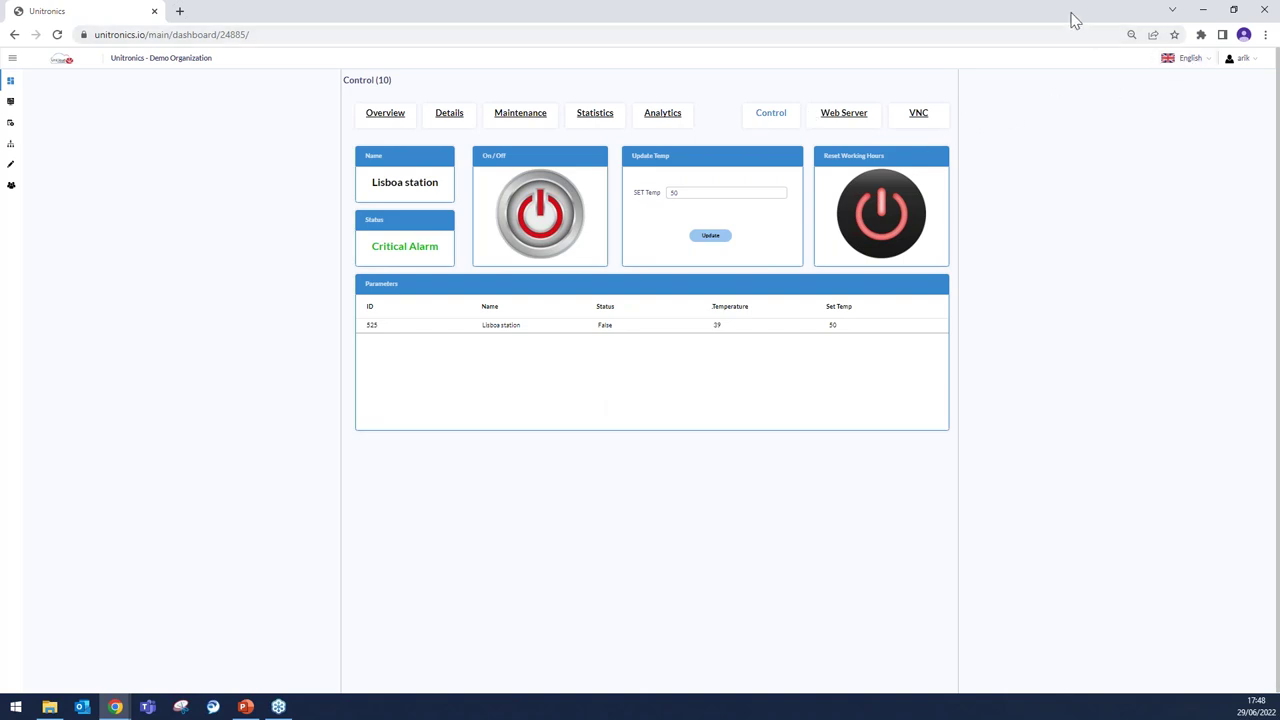
click(451, 127)
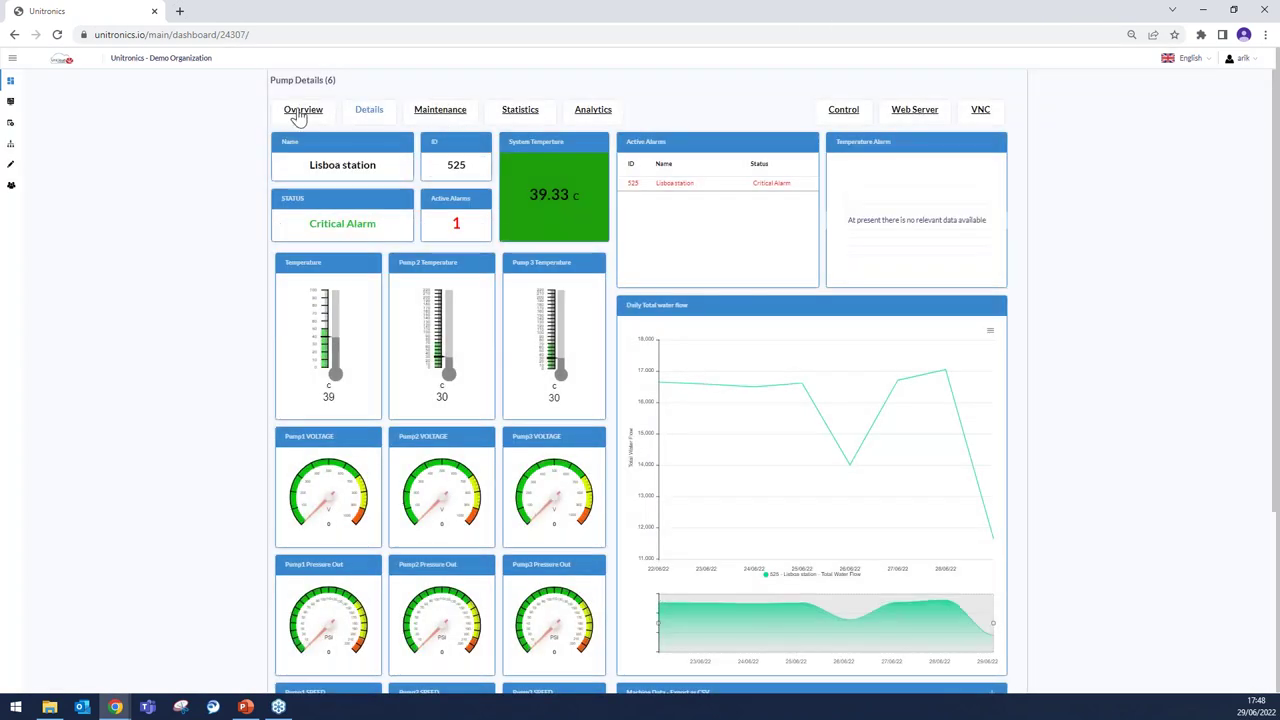
click(300, 112)
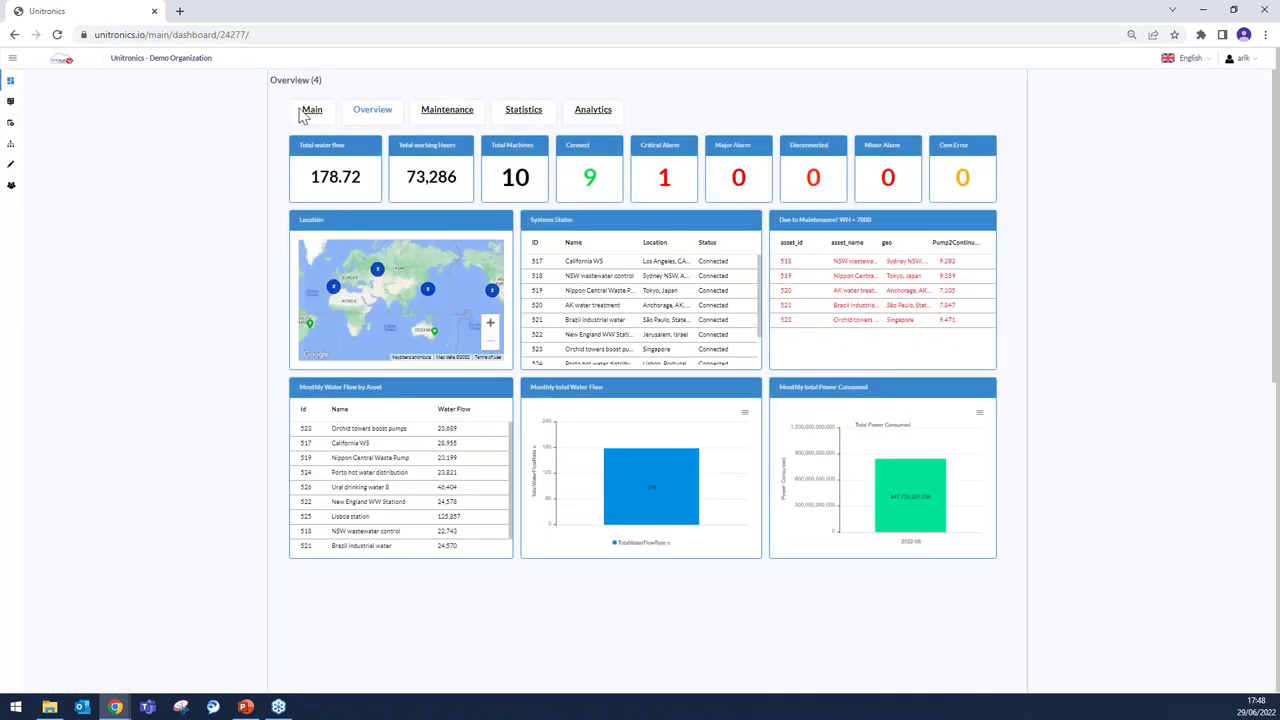
Return to the home Demo dashboard and enlarge the restored browser window to cover most of the desktop.
drag(137, 25, 386, 90)
click(618, 82)
drag(88, 22, 143, 29)
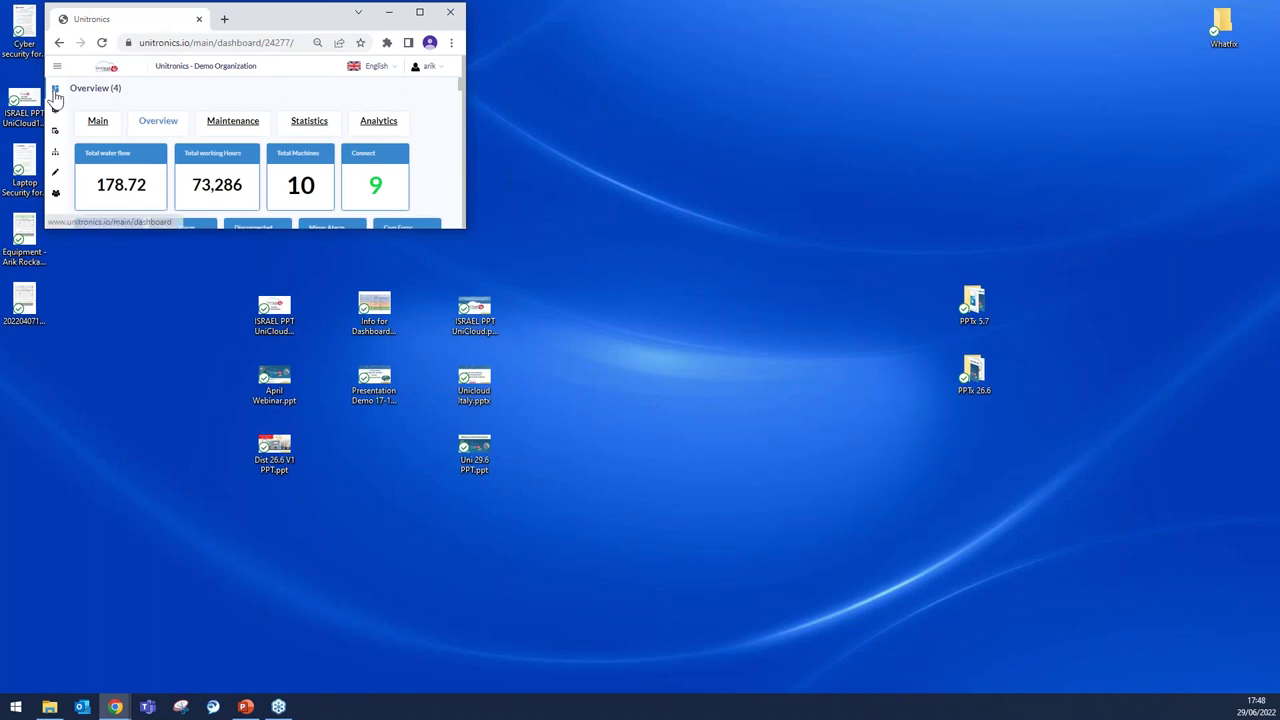
click(55, 97)
mouse_move(333, 30)
mouse_down()
mouse_move(347, 65)
mouse_move(333, 51)
mouse_up()
drag(469, 254, 1200, 443)
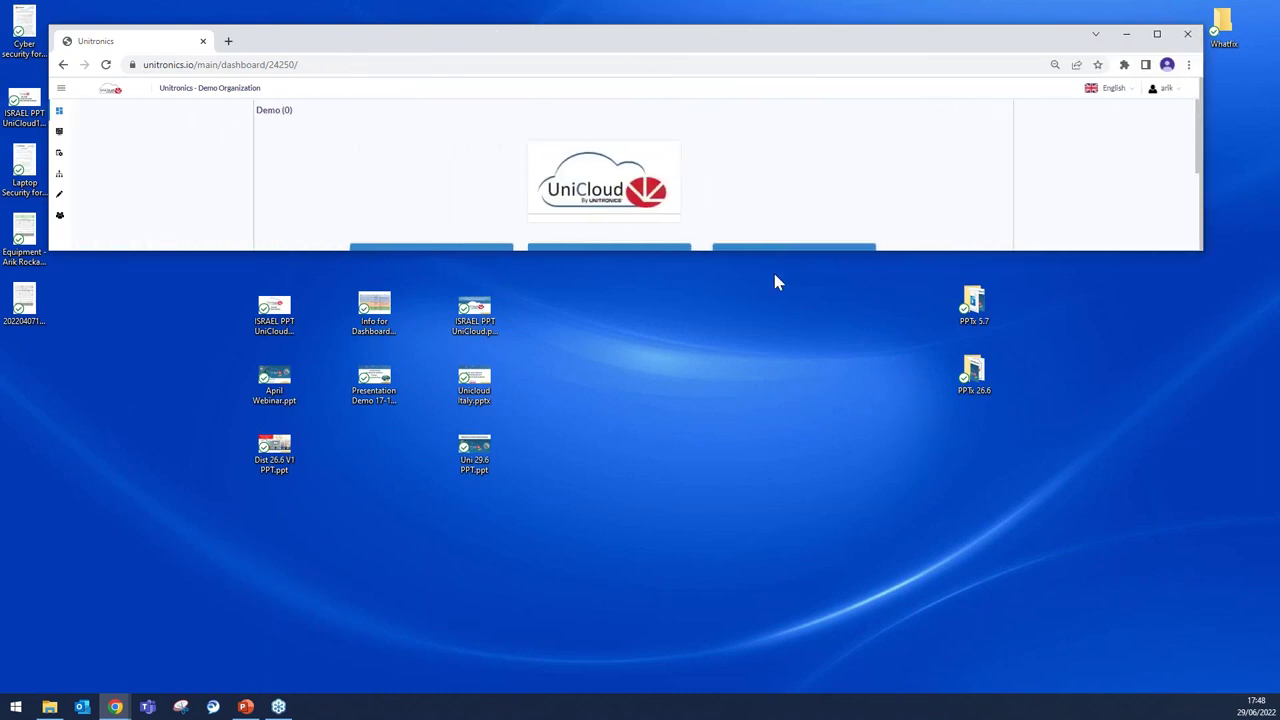
drag(783, 254, 830, 688)
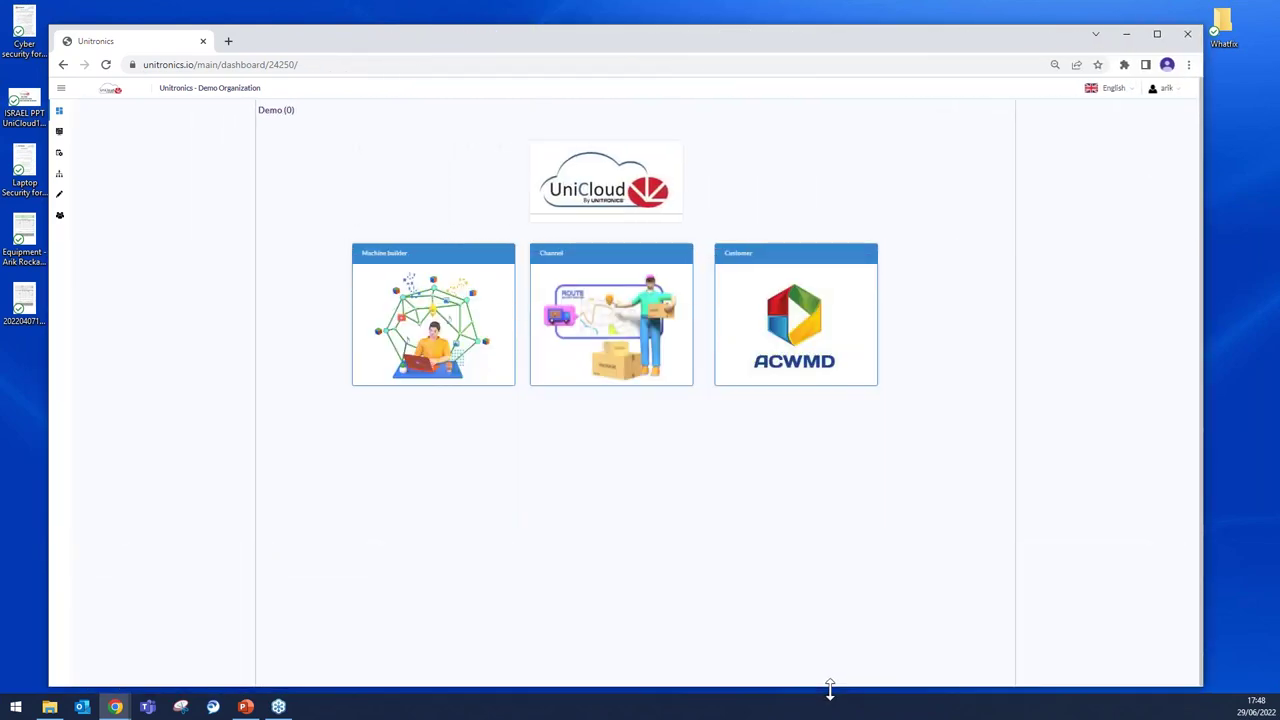
Expand the navigation labels and start a new event template in Events Management.
click(61, 88)
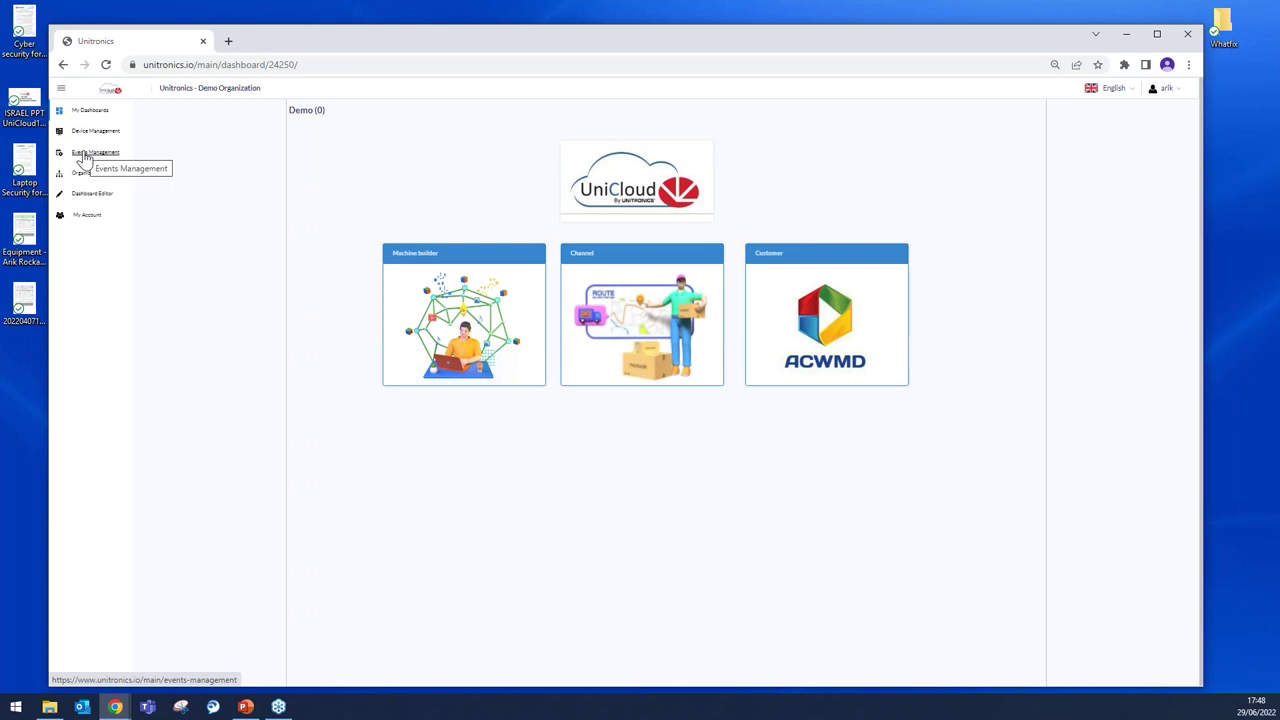
click(86, 157)
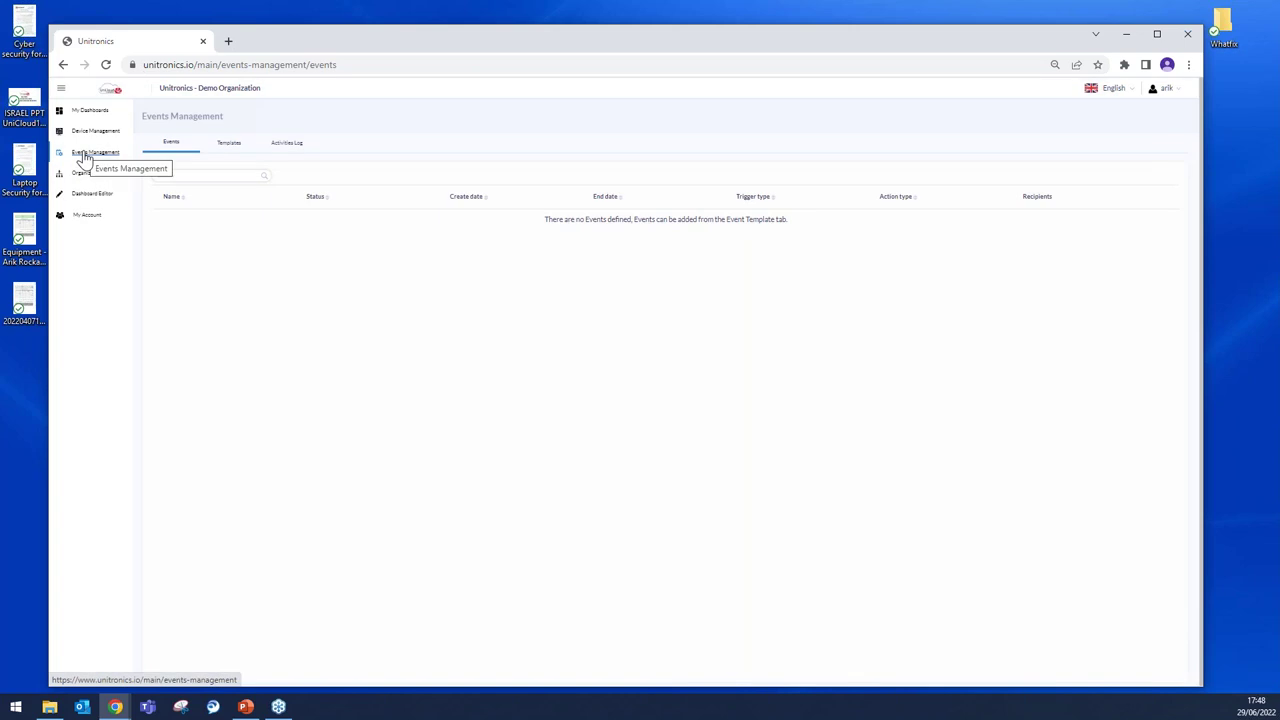
click(231, 146)
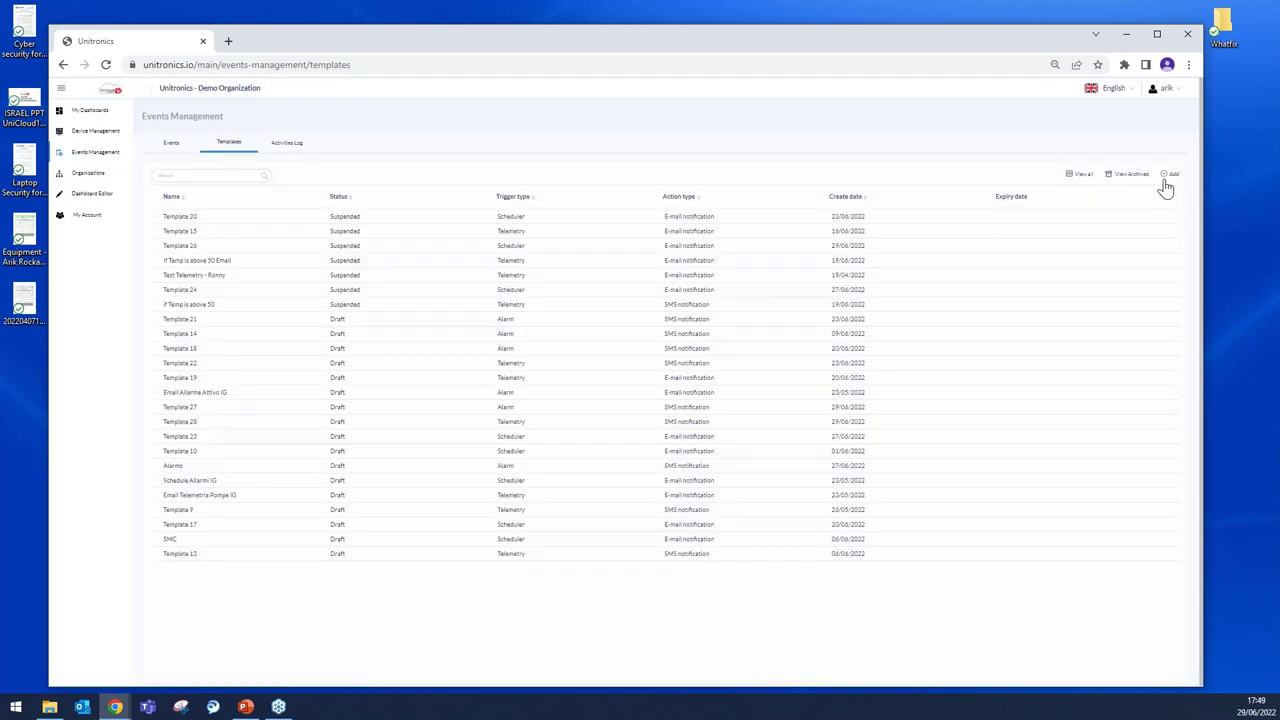
click(1175, 176)
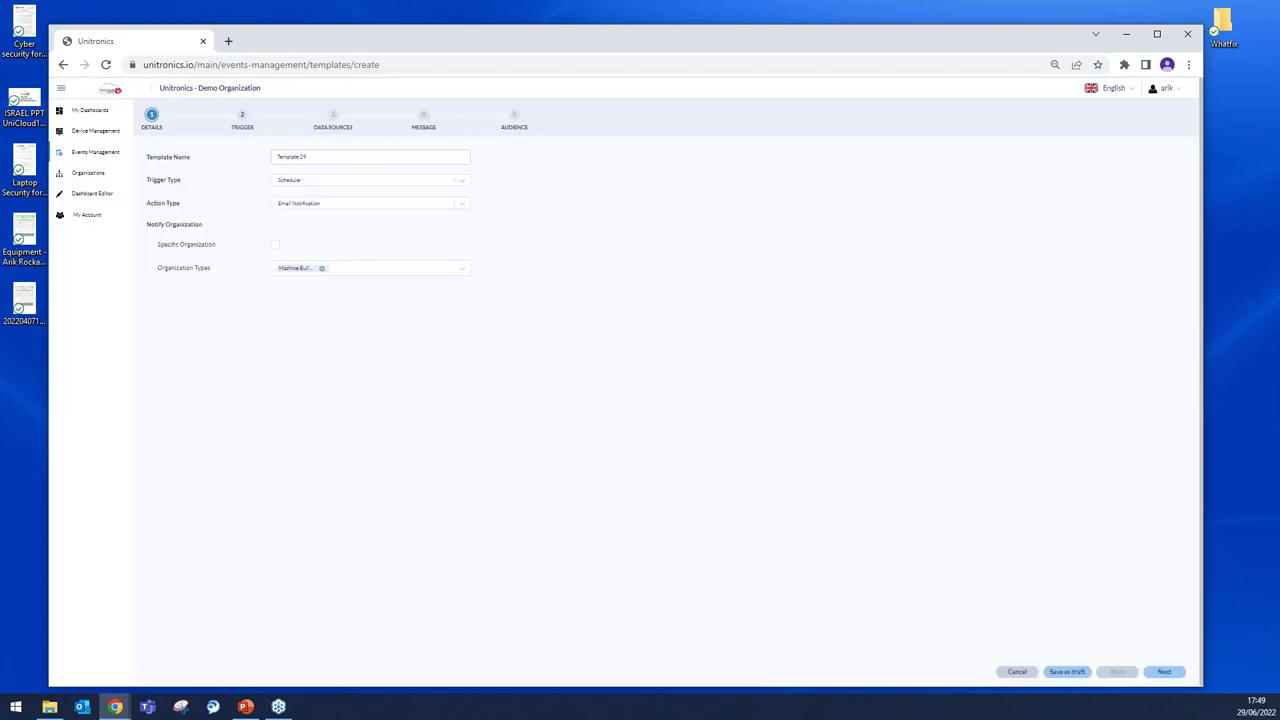
Review the template's available trigger types and action types, leaving Scheduler and Email Notification selected.
click(355, 190)
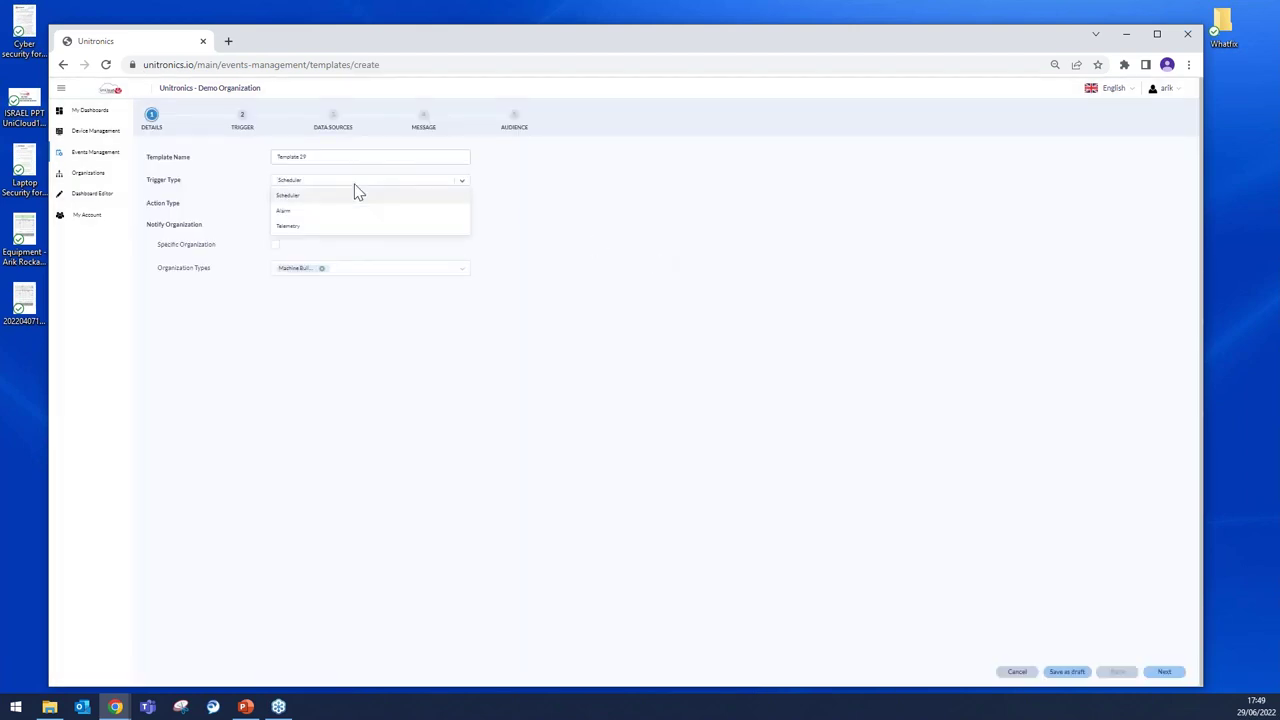
click(606, 218)
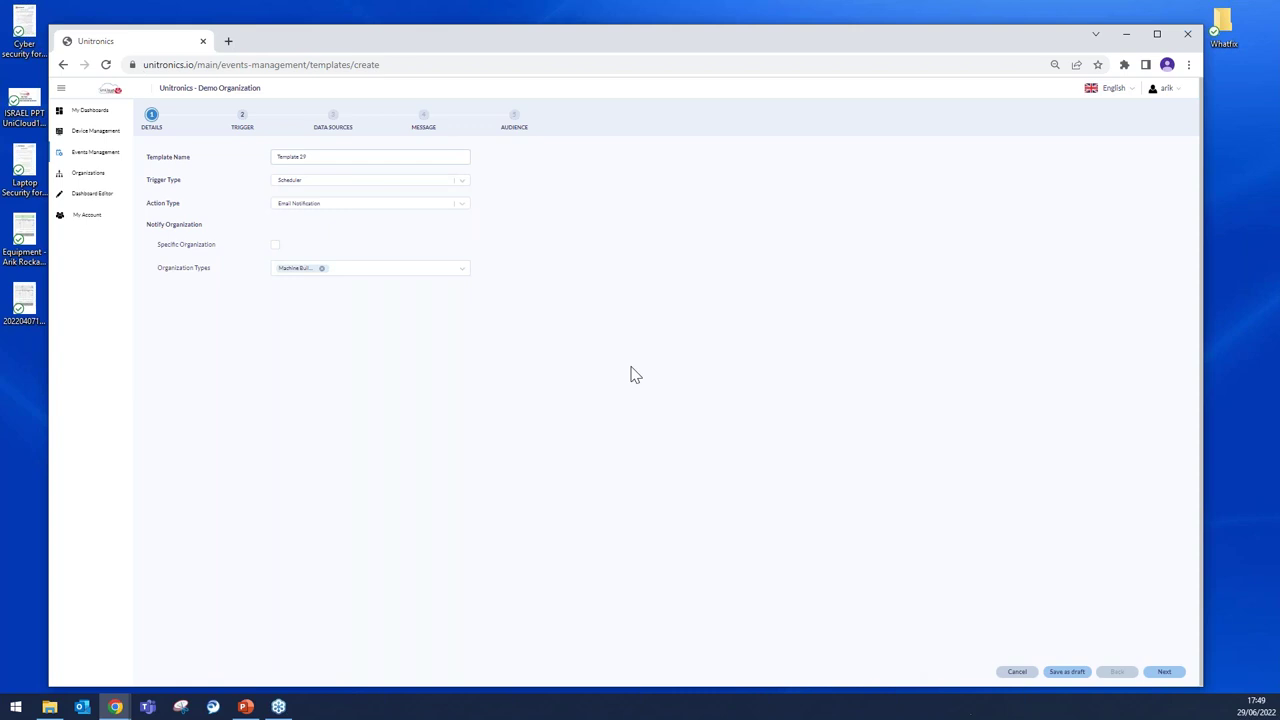
click(368, 205)
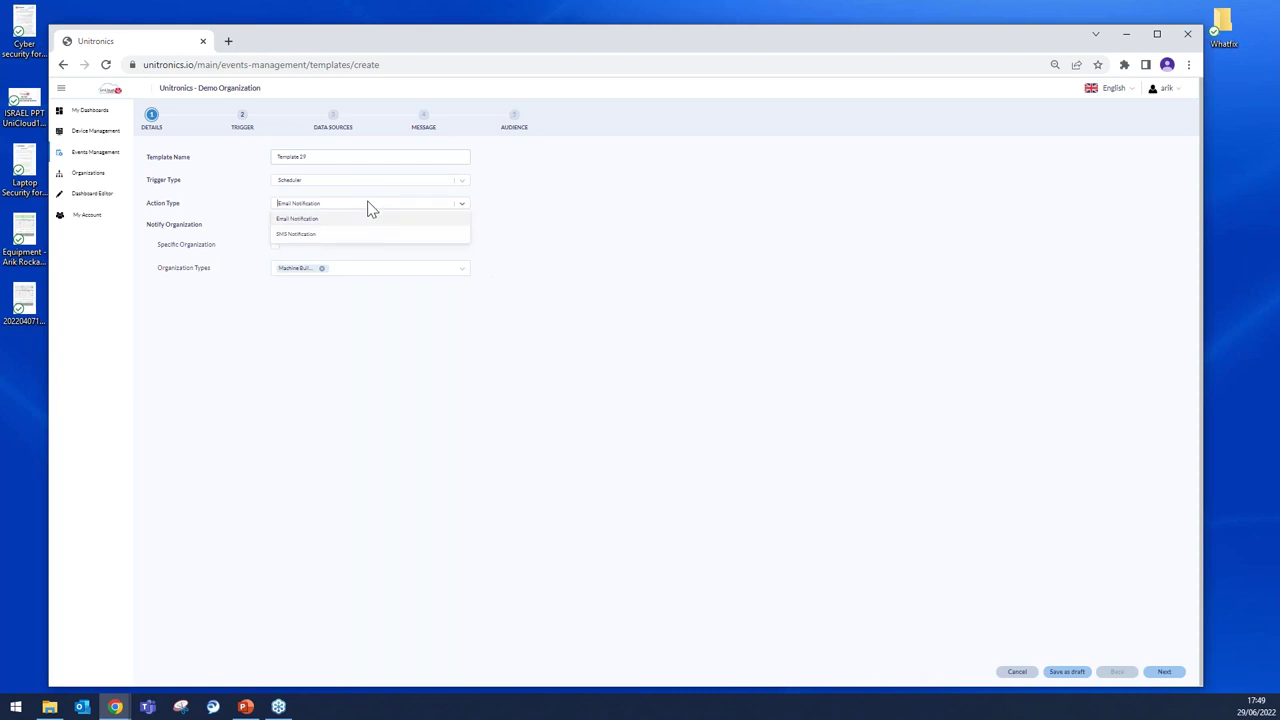
click(629, 262)
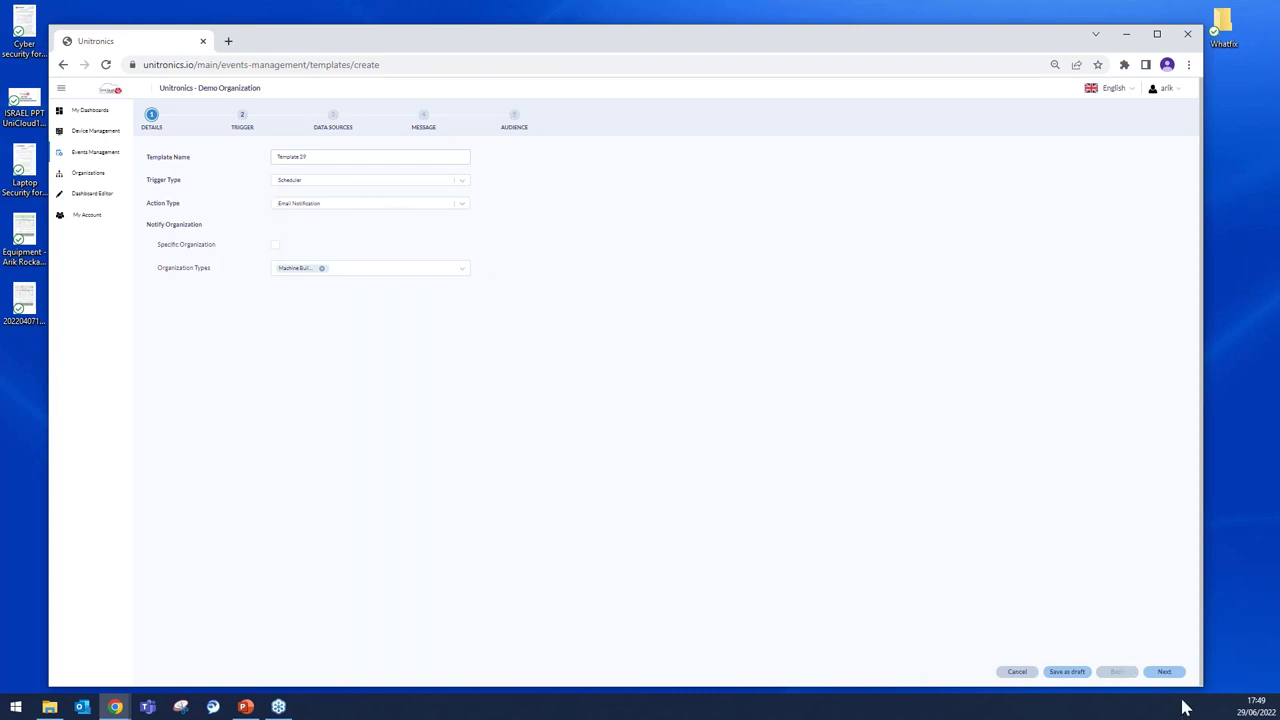
Set the template's scheduler trigger to Weekly and continue to the data sources stage.
click(1164, 672)
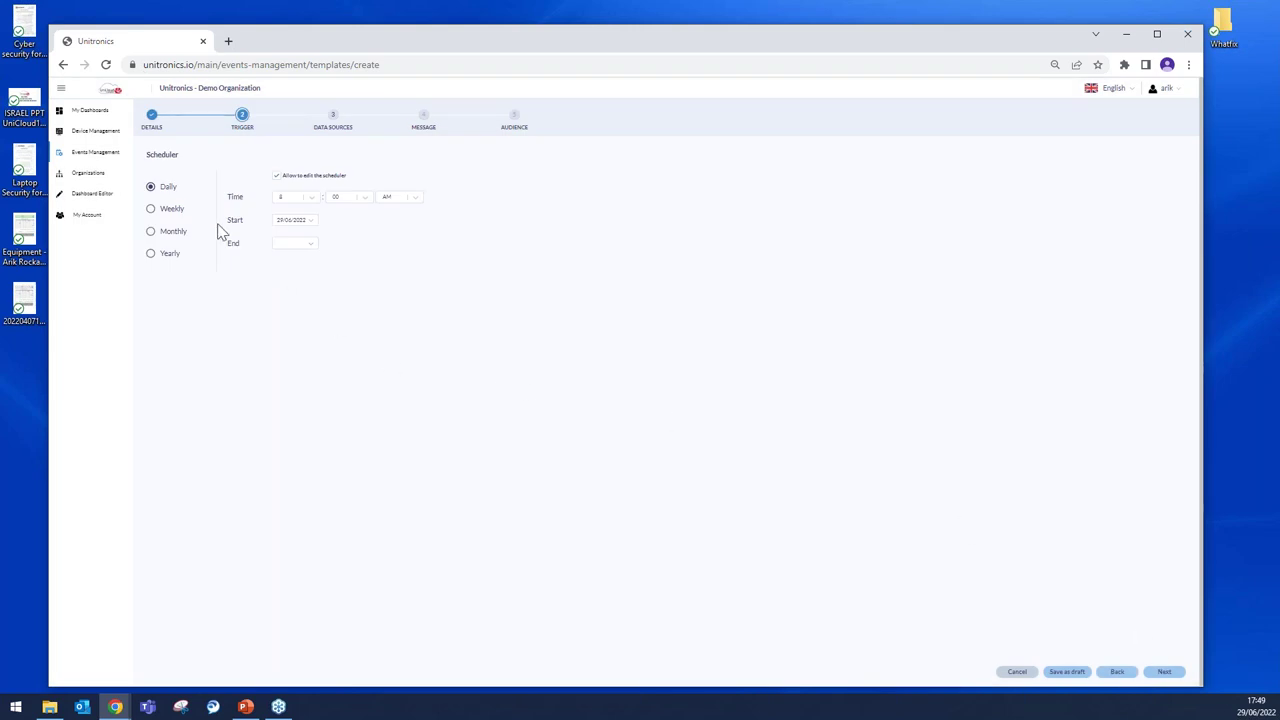
click(165, 211)
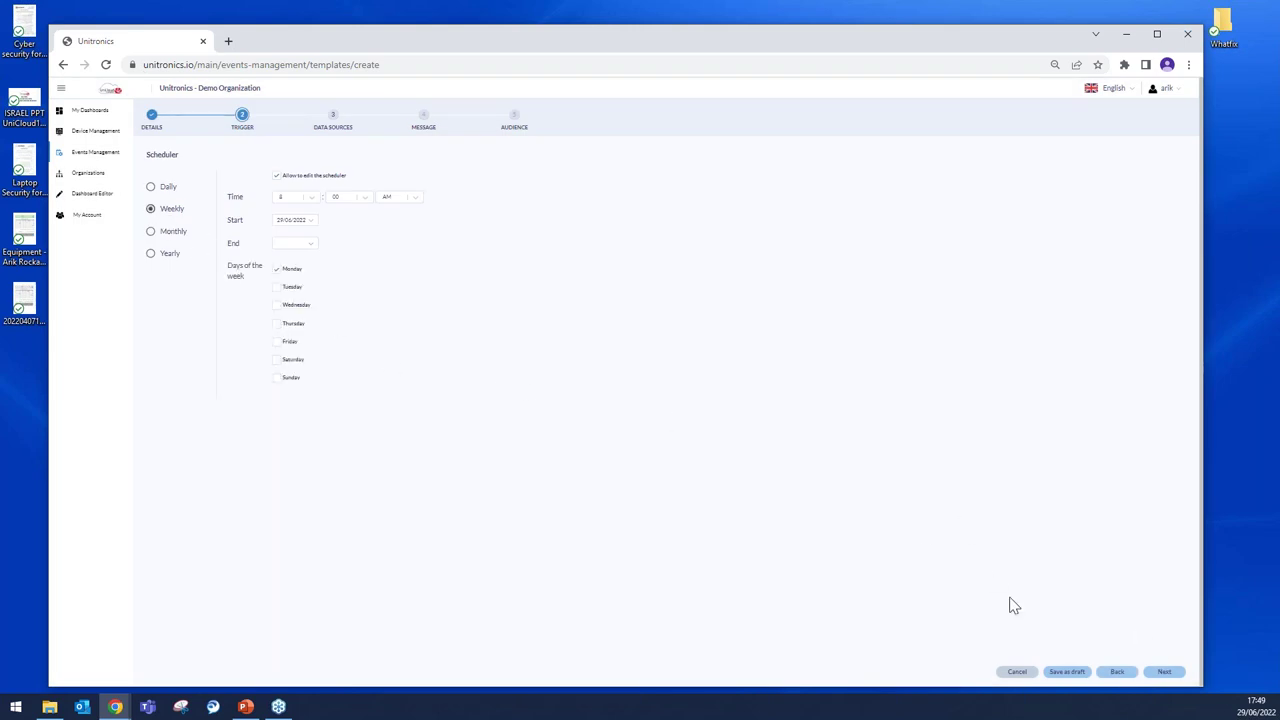
click(1164, 672)
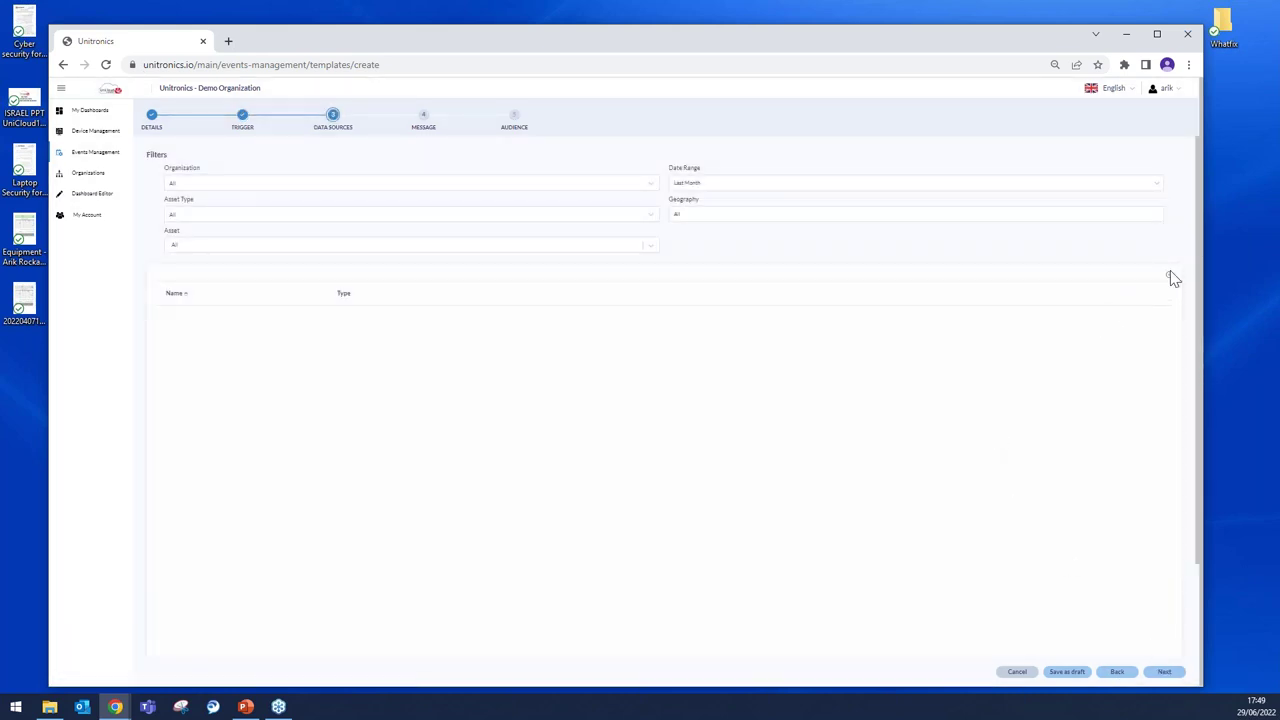
Add a PDF Report data source based on the "Copy - Power Consumption & Temperature" dashboard.
click(1169, 279)
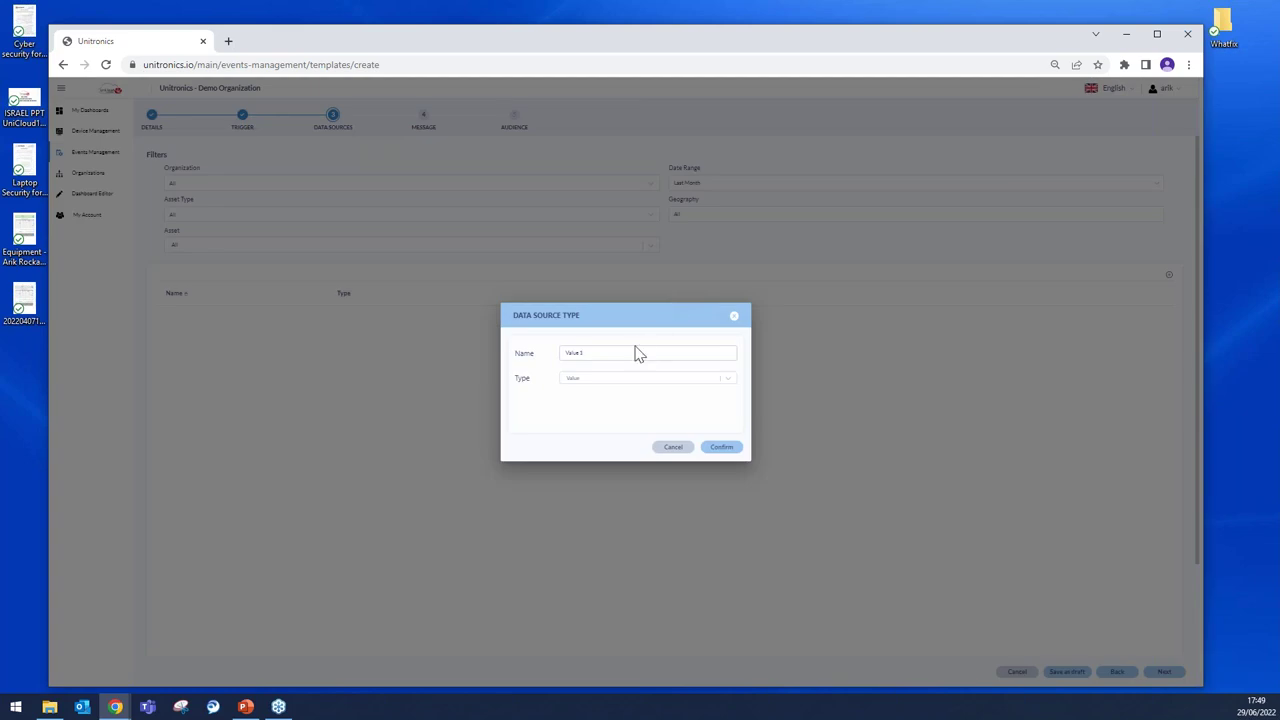
click(660, 386)
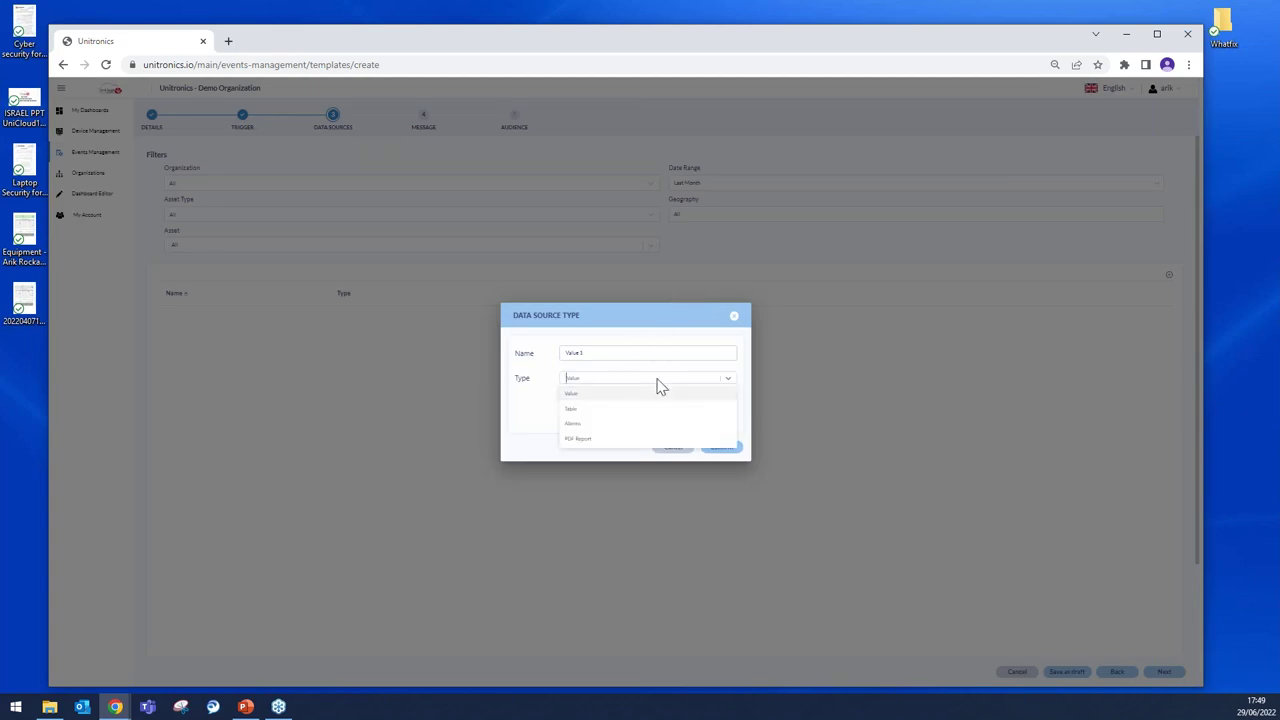
click(607, 440)
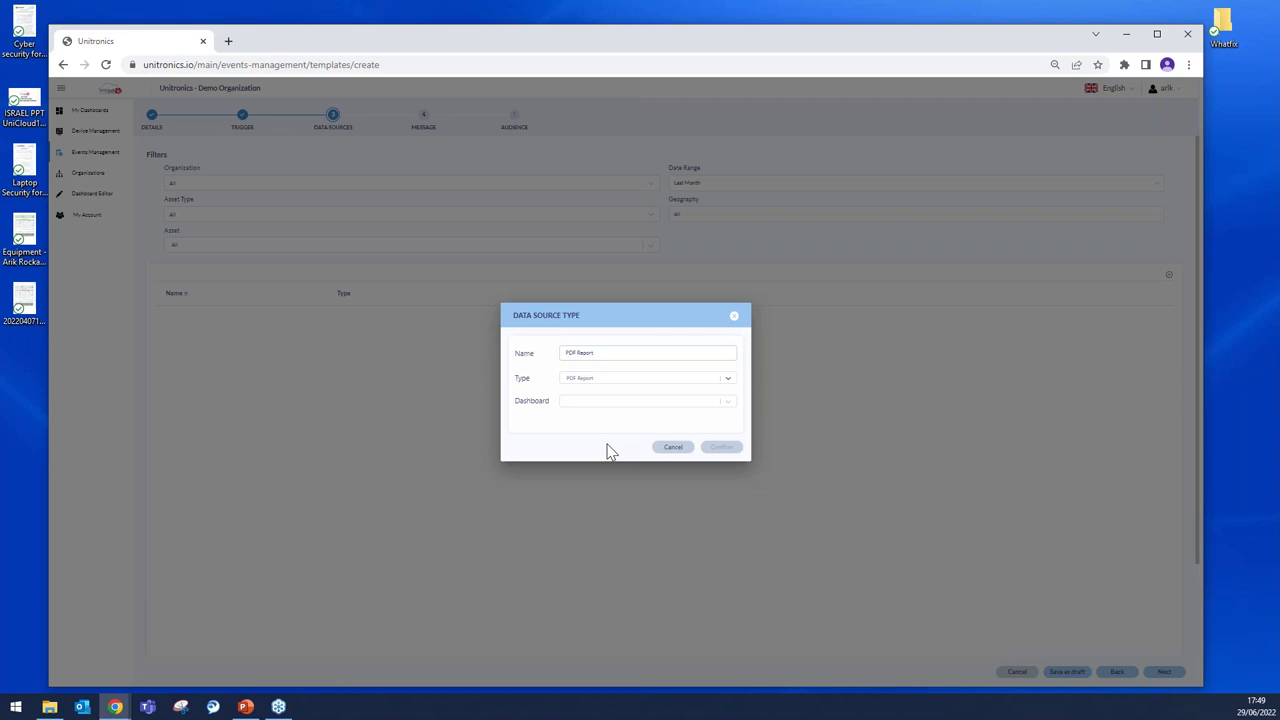
click(656, 403)
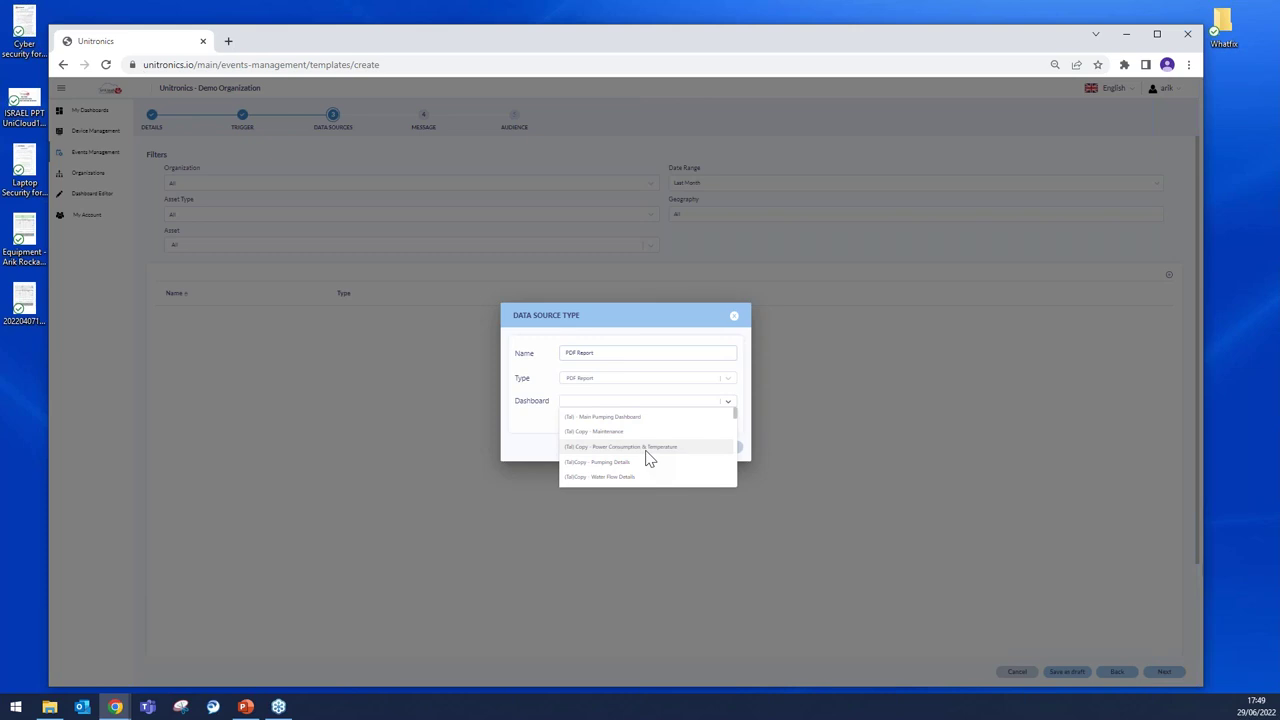
click(646, 451)
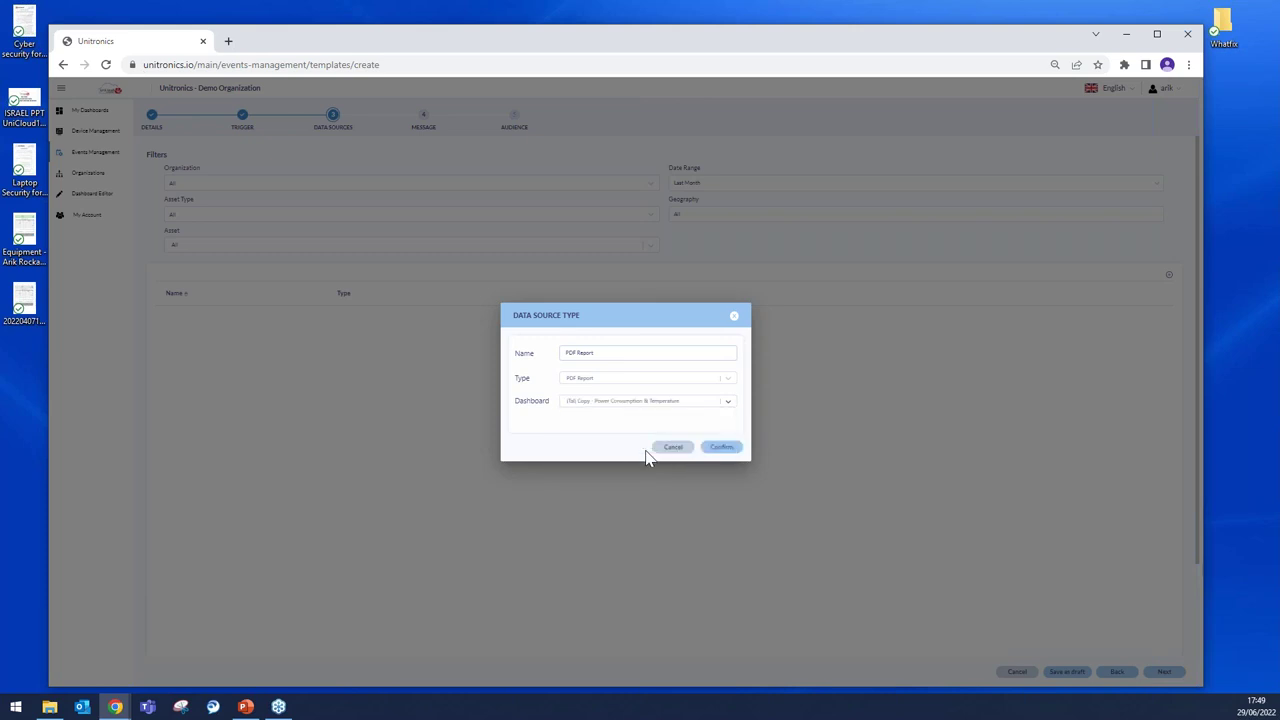
click(727, 448)
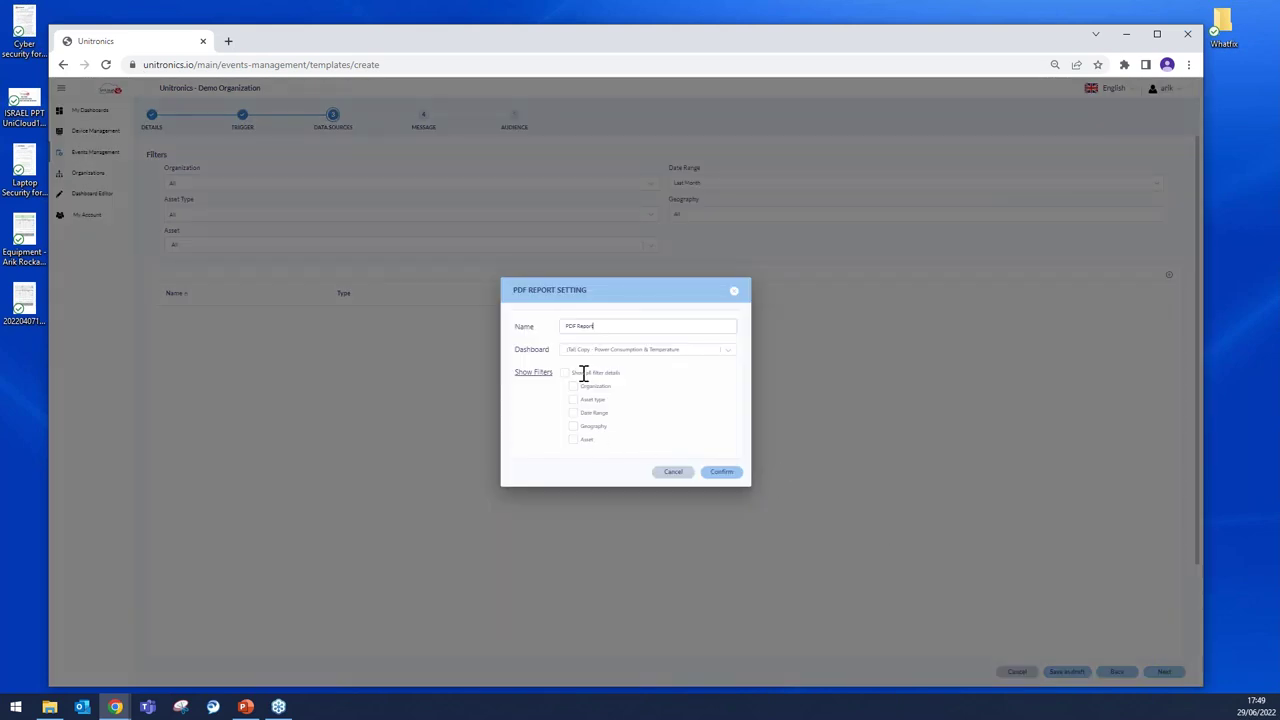
Enable showing all filter details in the PDF report, confirm its settings, and continue to the message stage.
click(565, 376)
click(721, 474)
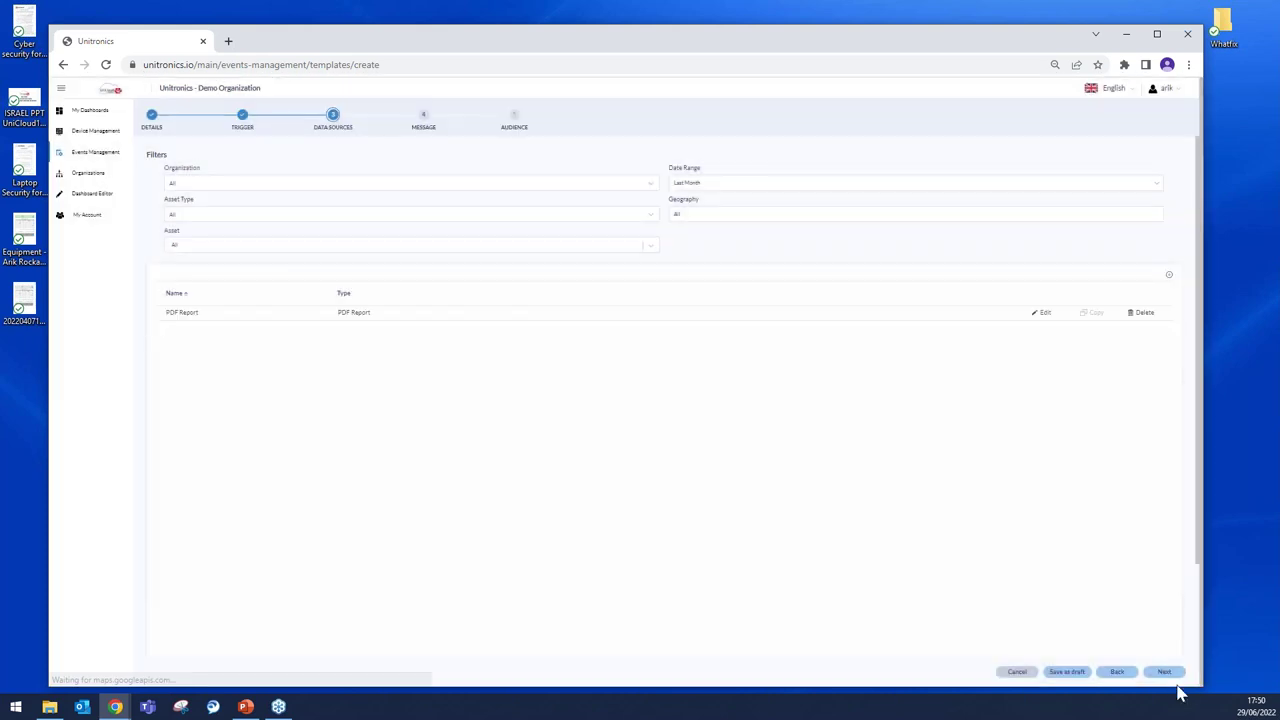
click(1165, 673)
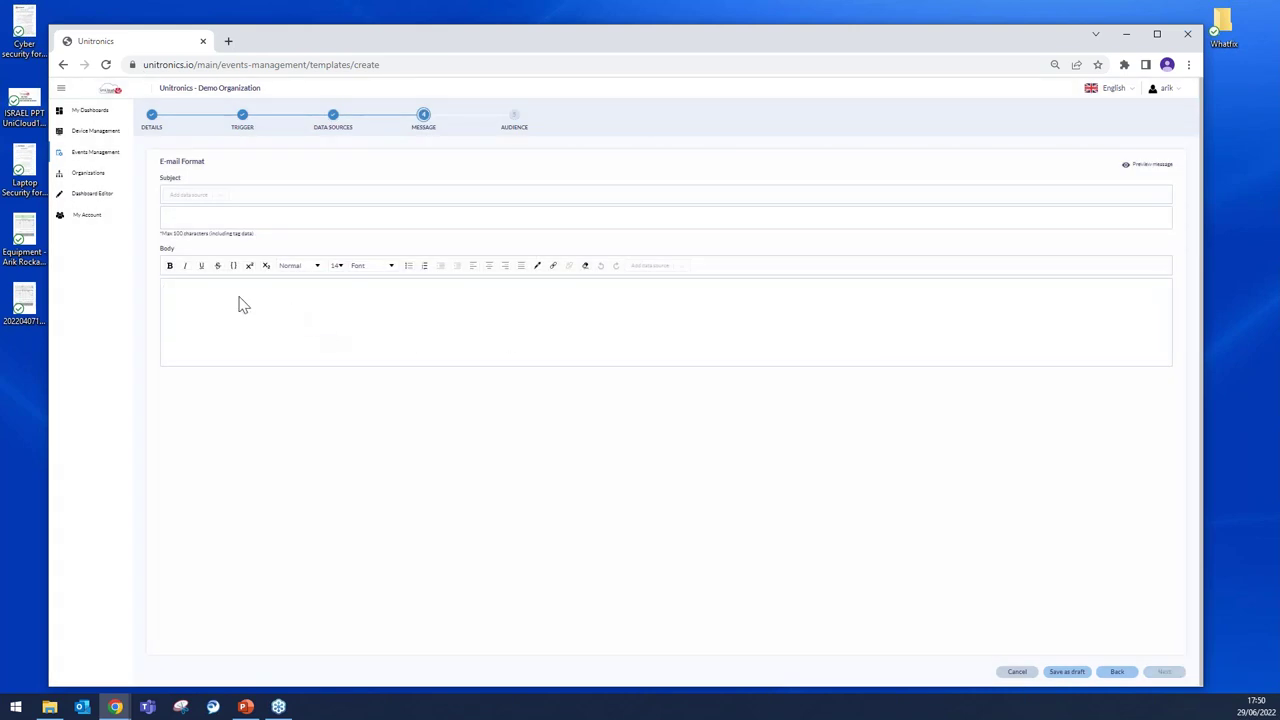
Enter the placeholder email body "d sdfsd sdff" and the subject "sdf", and continue to the audience stage.
text(d sdfsd sdff)
click(242, 218)
text(sdf)
click(277, 291)
click(1165, 674)
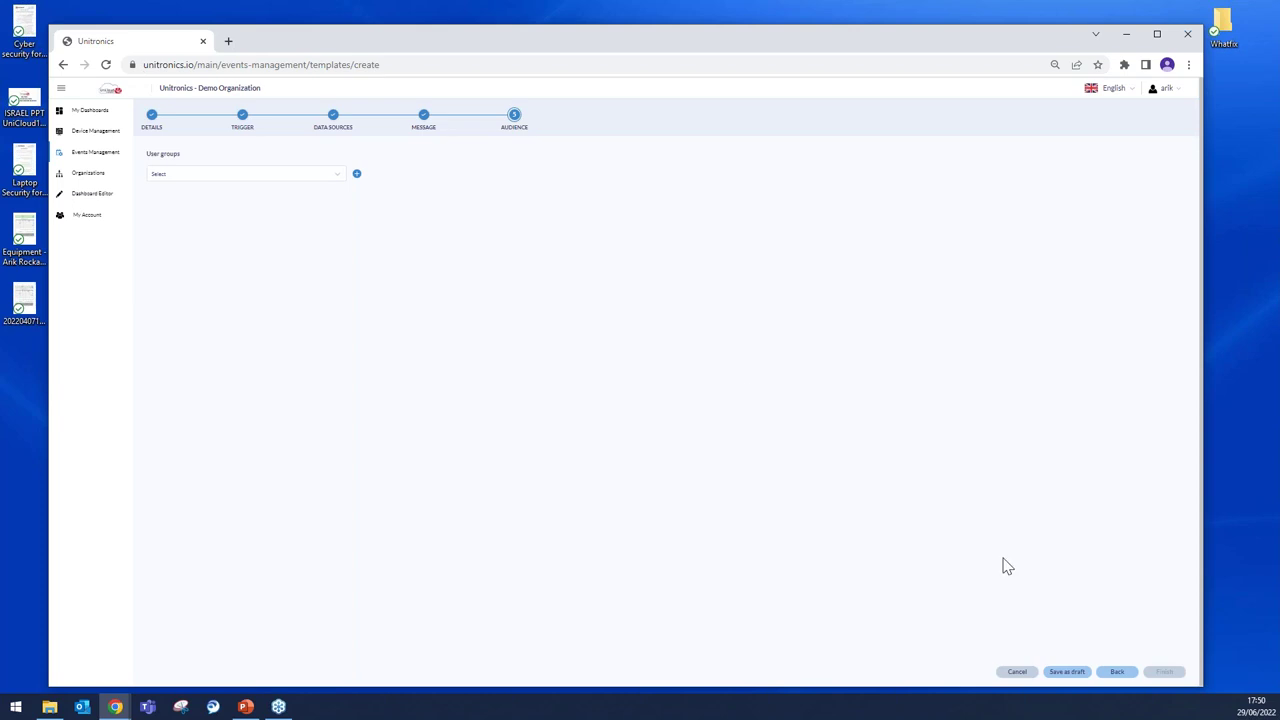
Set the audience to "My high Temp noti" and the single-person group listed just above managers, and finish the template.
click(340, 177)
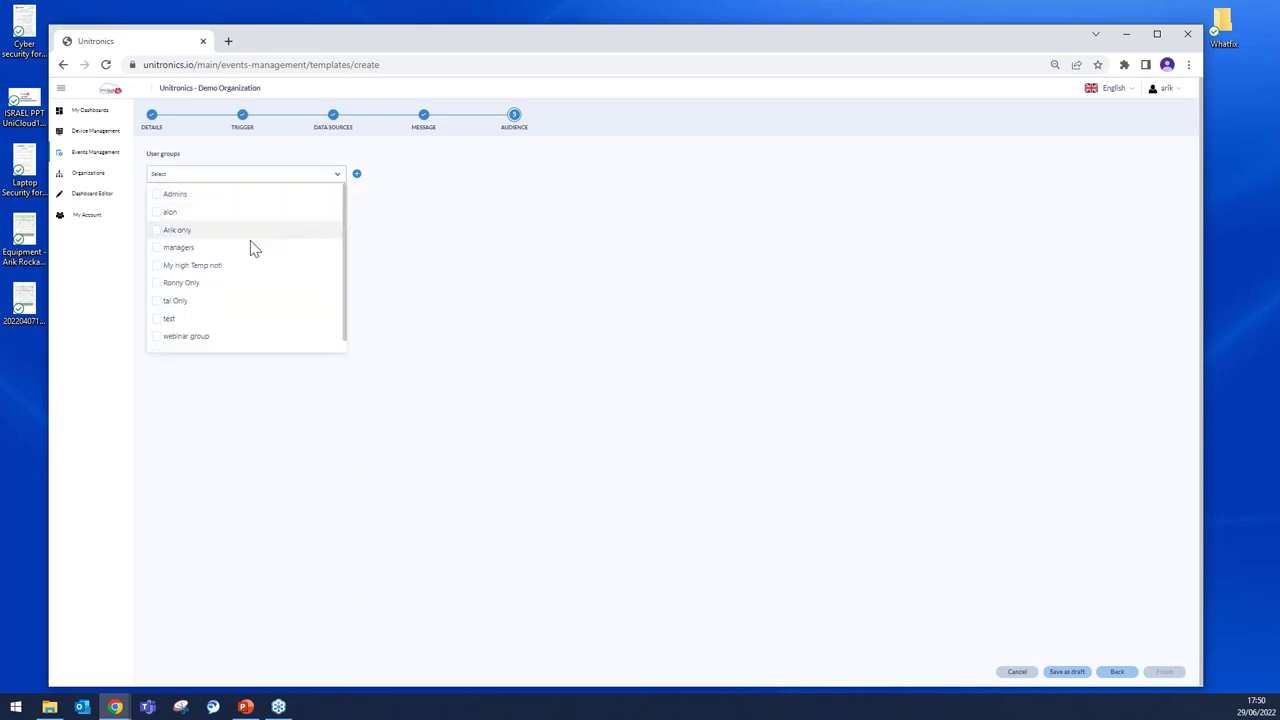
click(188, 232)
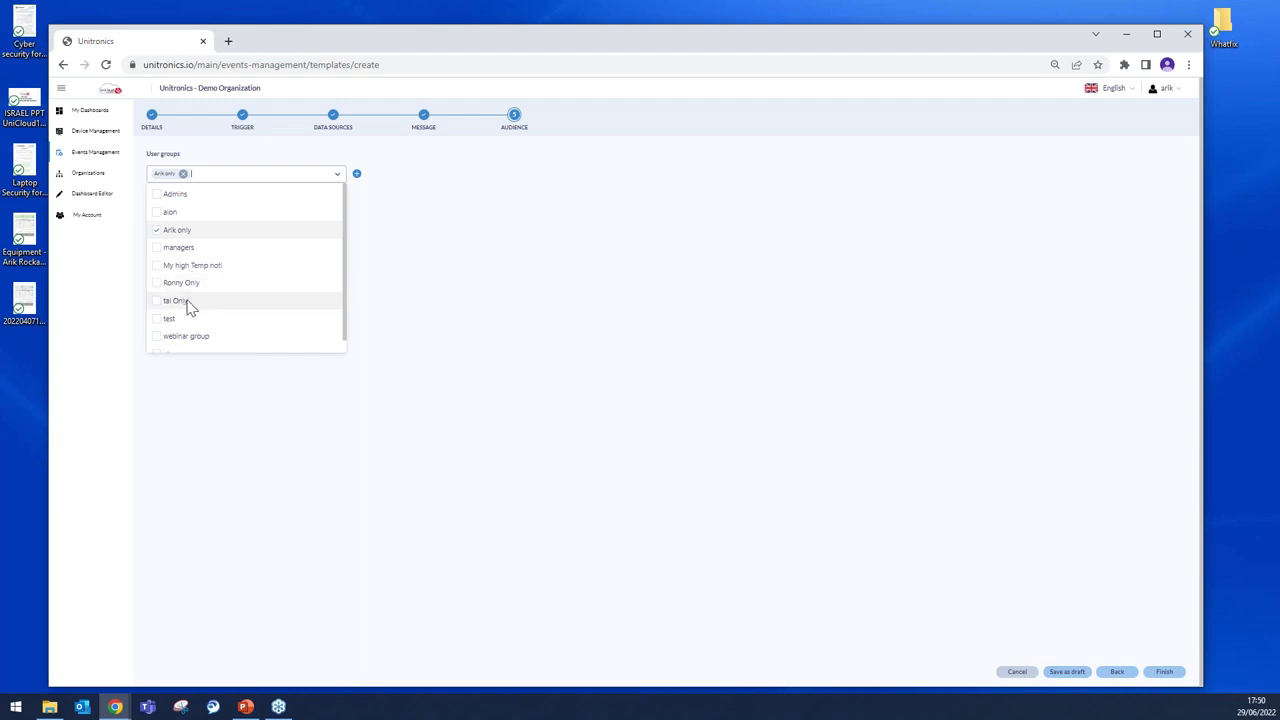
click(199, 270)
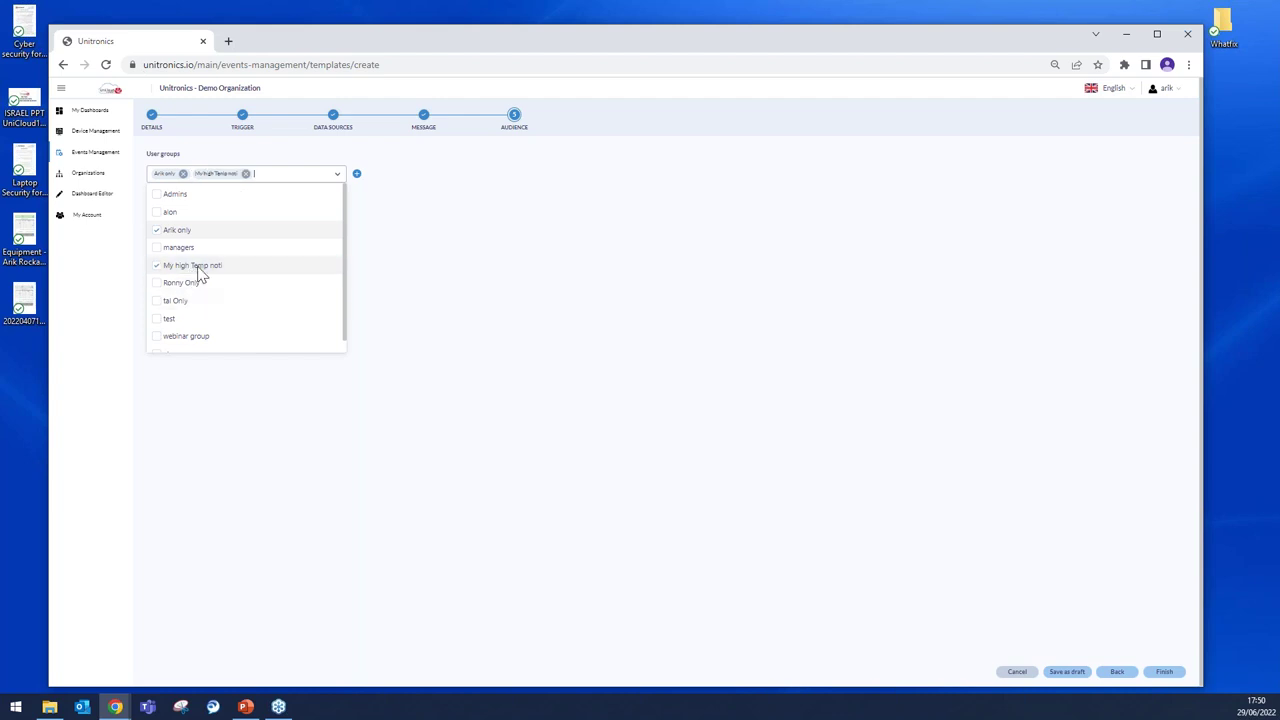
click(503, 324)
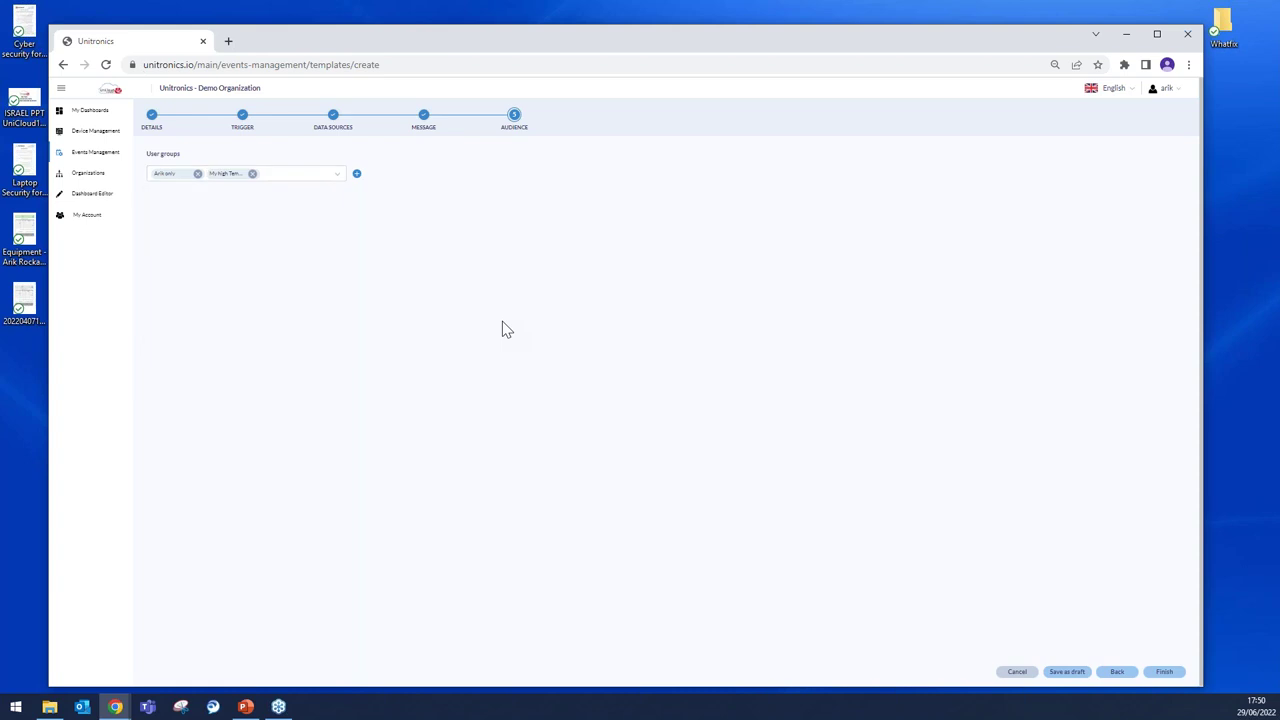
click(1166, 673)
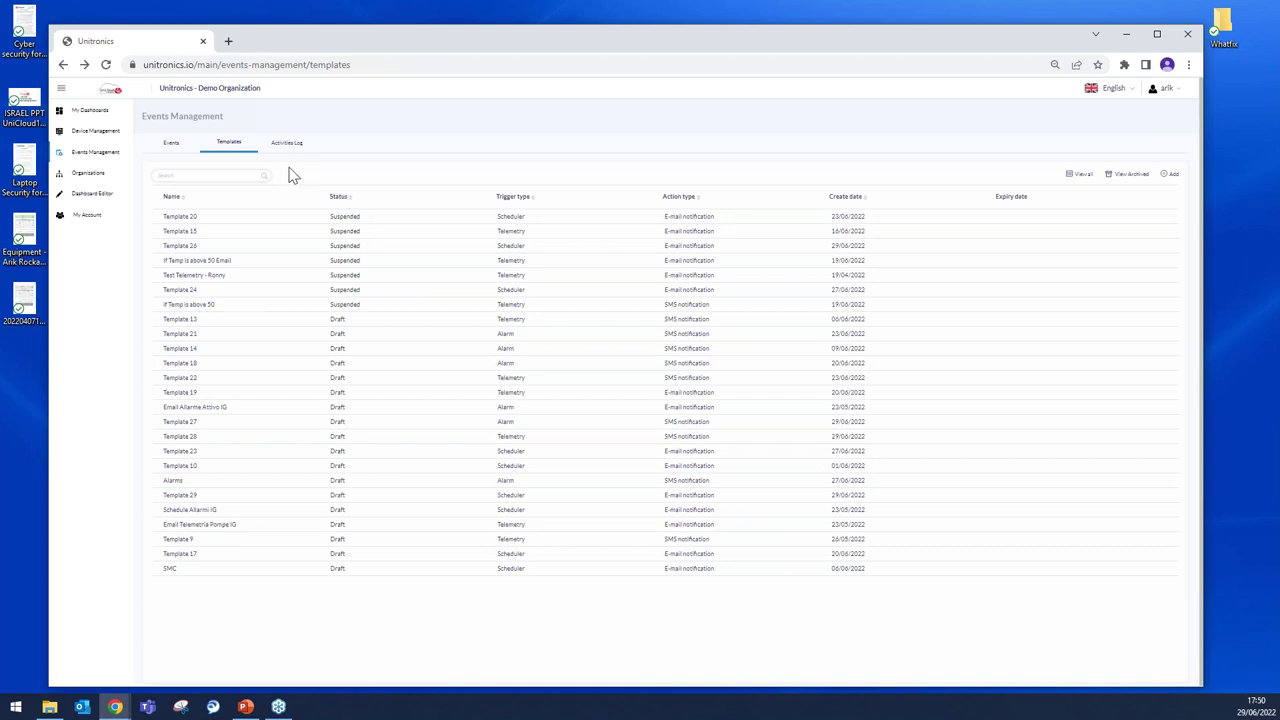
Sort the templates by creation date with the newest first, and open the details of Template 29.
click(846, 197)
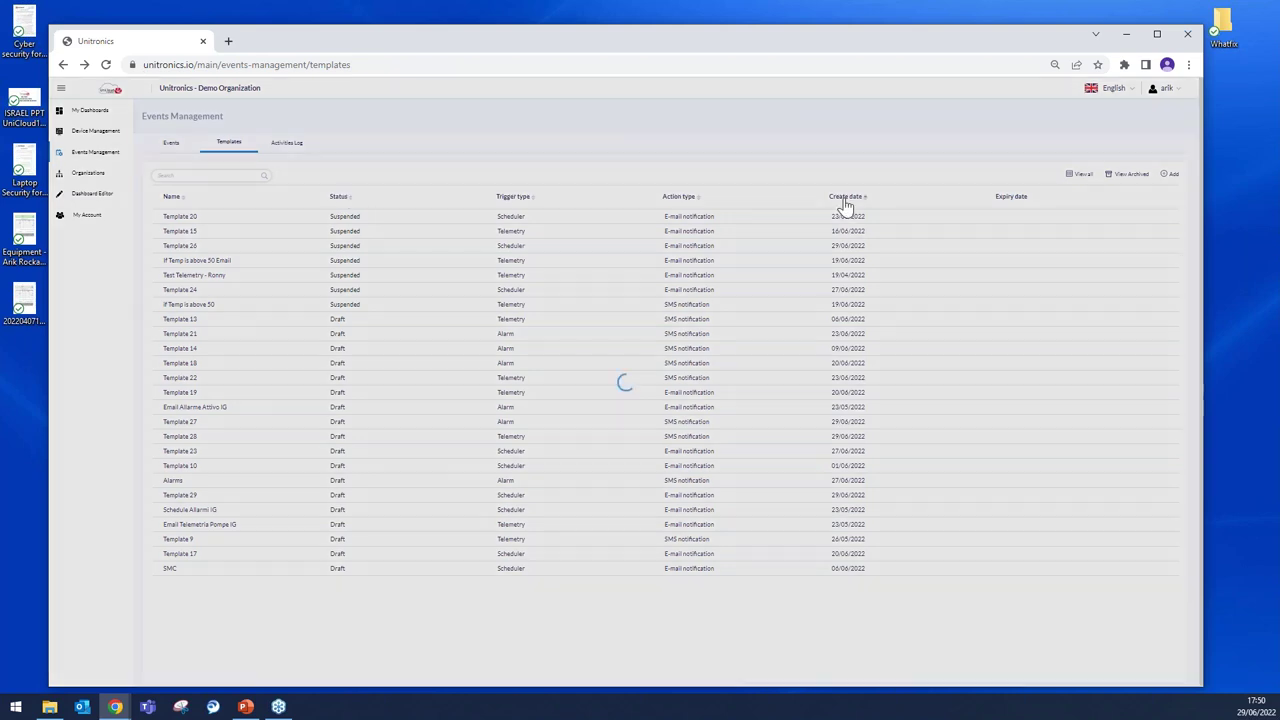
click(846, 197)
click(841, 218)
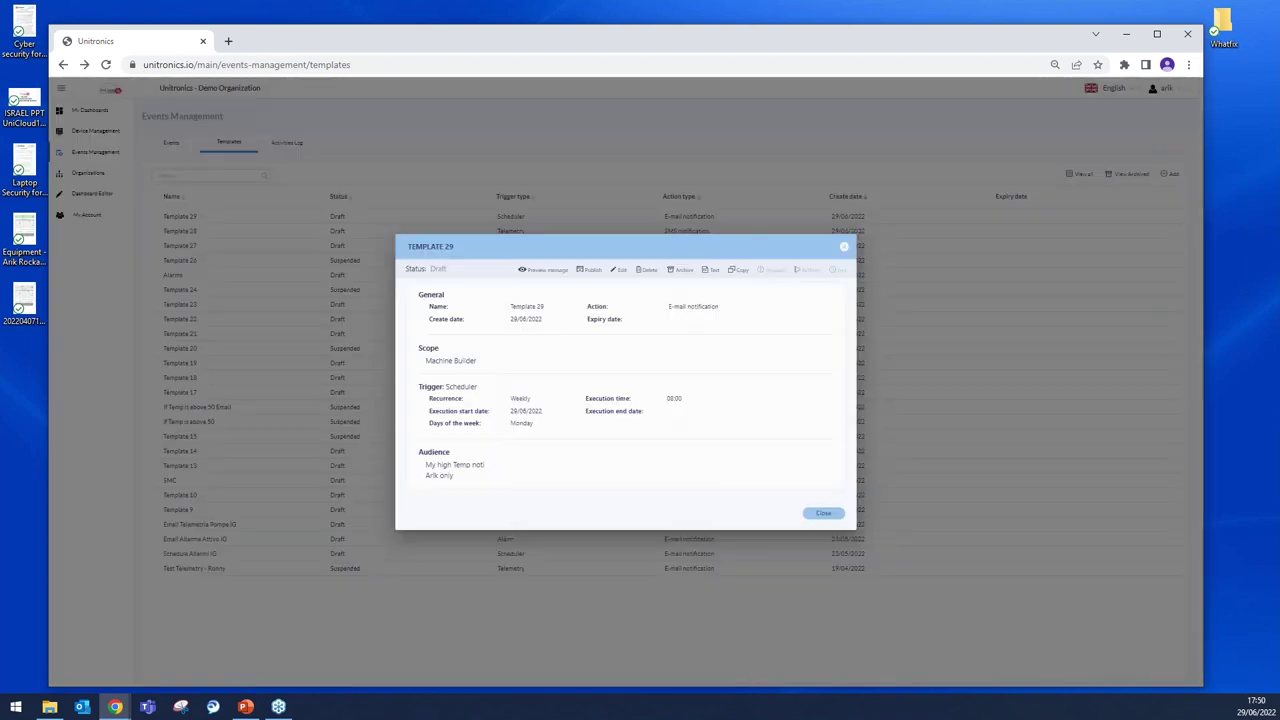
Publish Template 29, confirm the publication, and close its details.
click(588, 272)
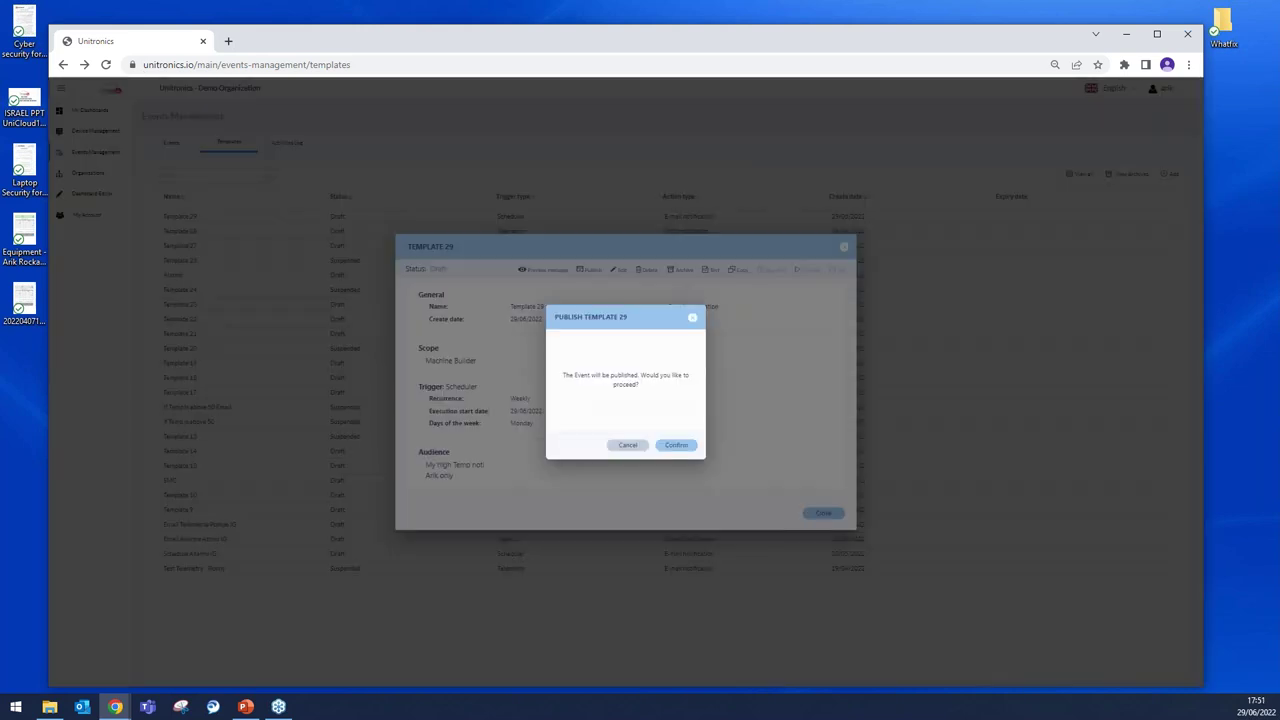
click(671, 447)
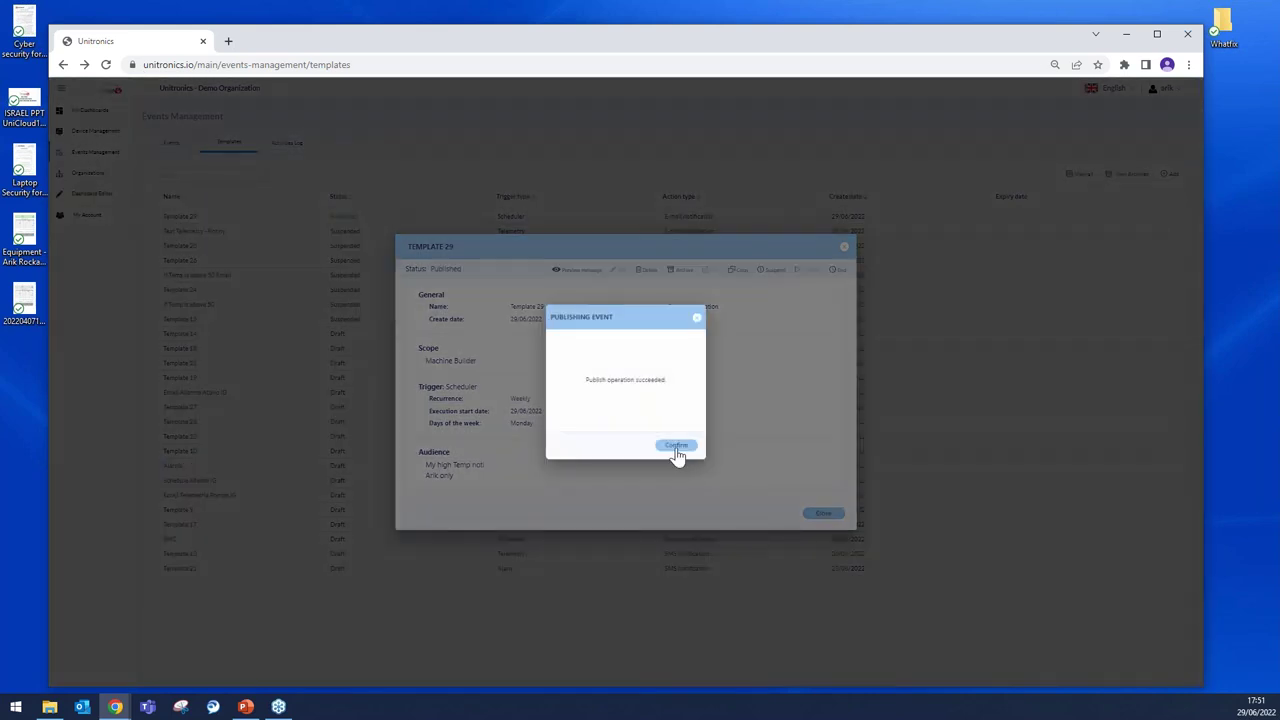
click(678, 448)
click(822, 514)
Review the list of events and the activities log.
click(172, 147)
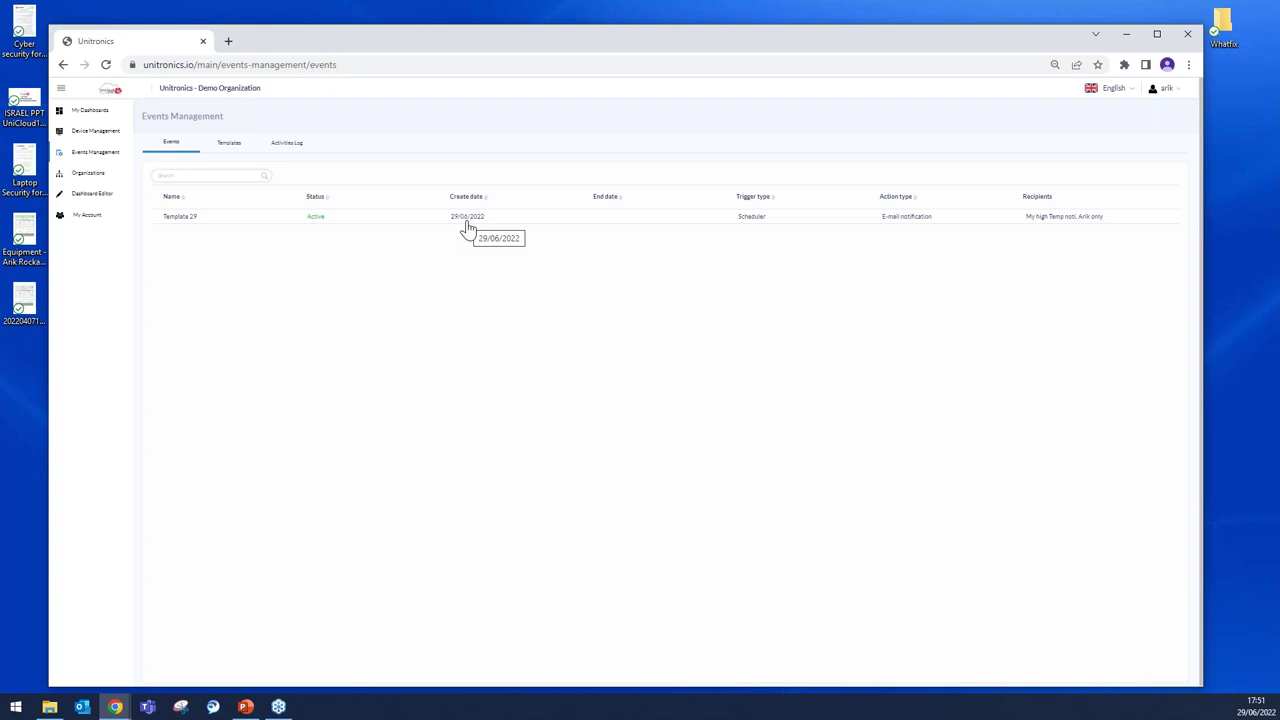
click(297, 148)
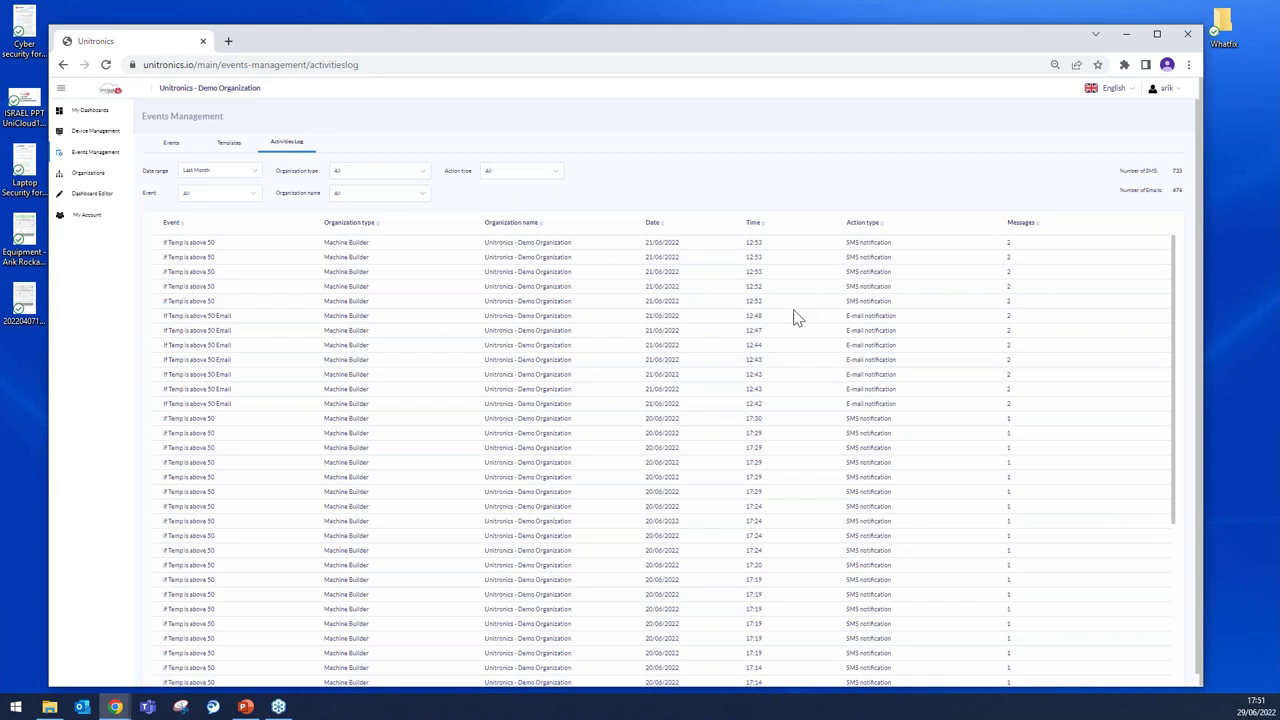
Reopen Template 29 from the templates list, suspend it, and close its details.
click(228, 147)
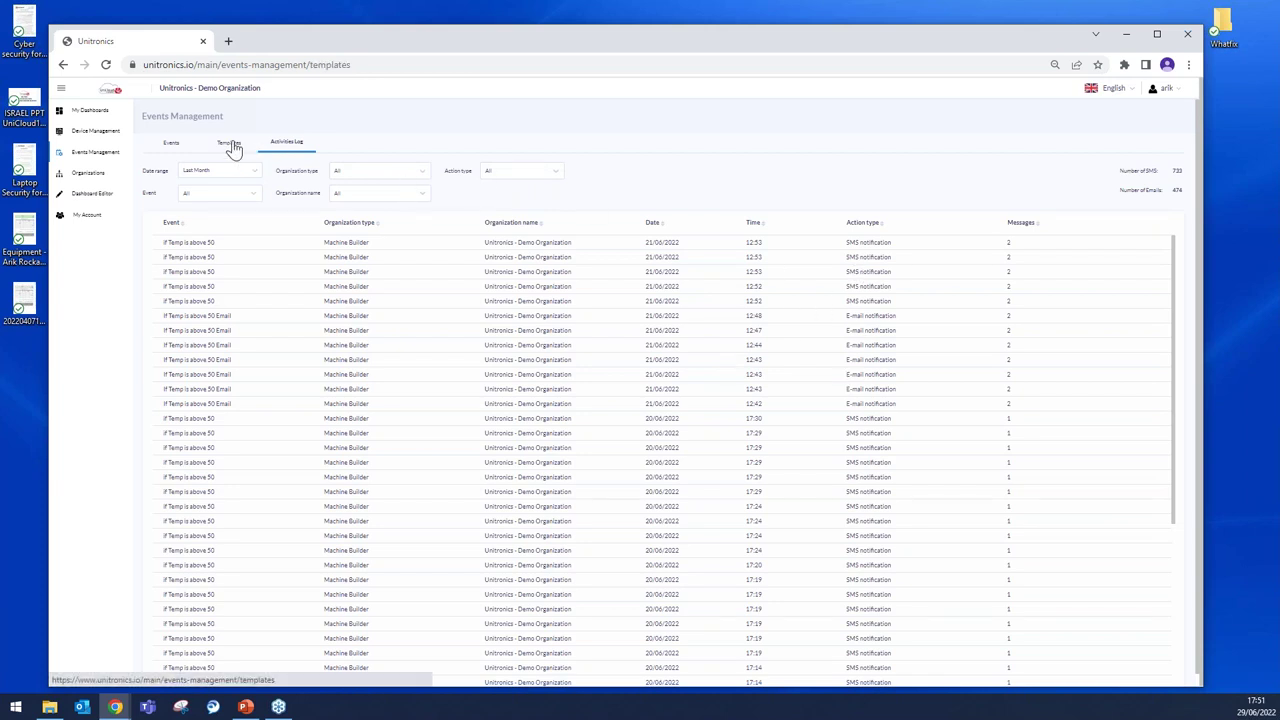
click(345, 219)
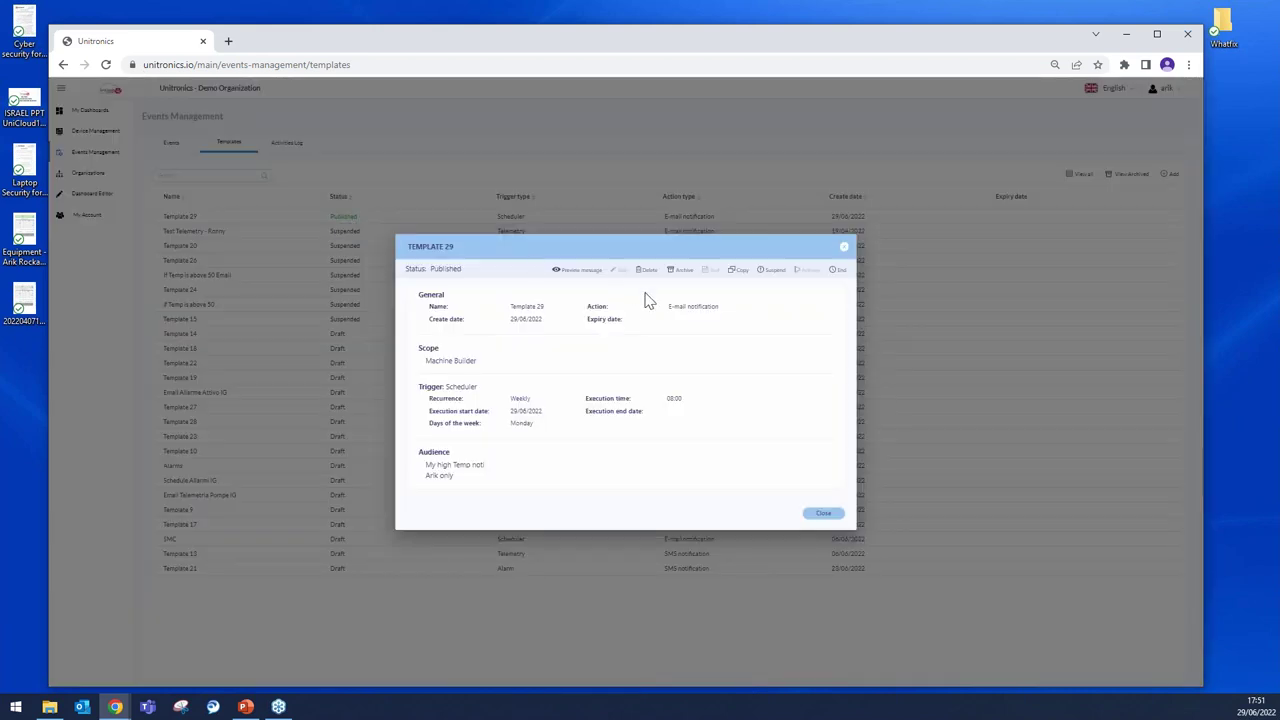
click(772, 270)
click(676, 445)
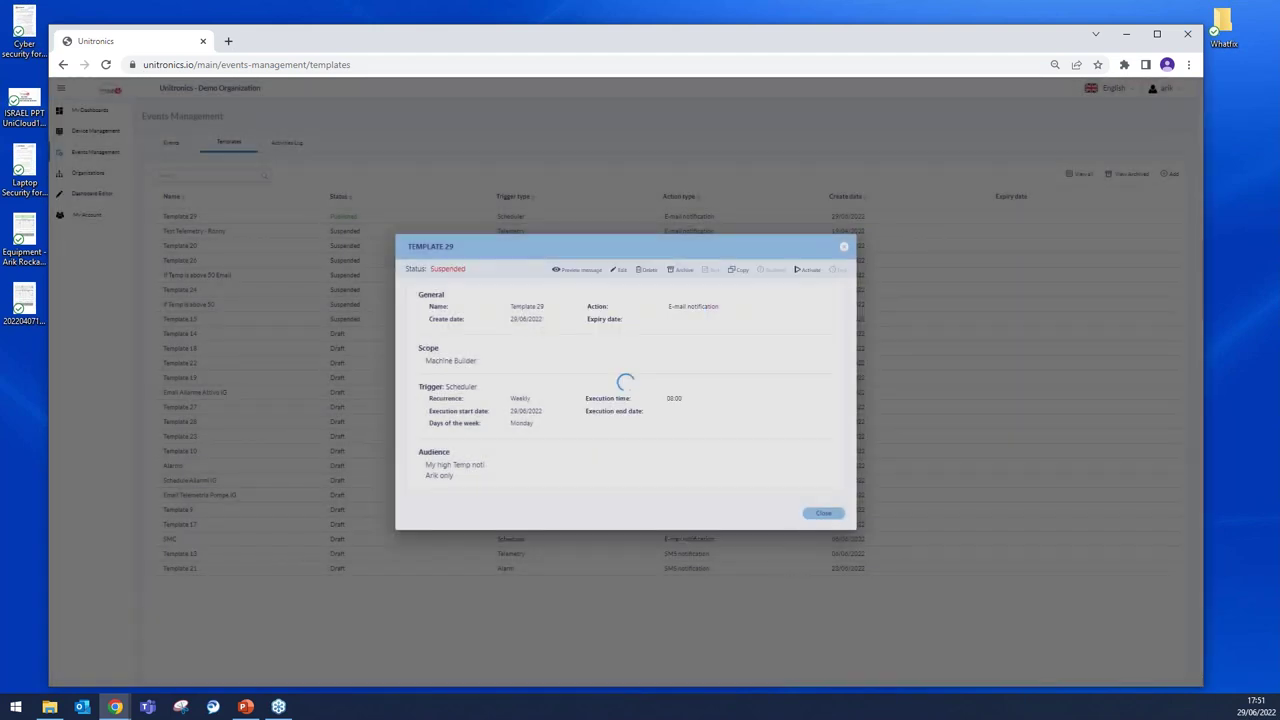
click(820, 515)
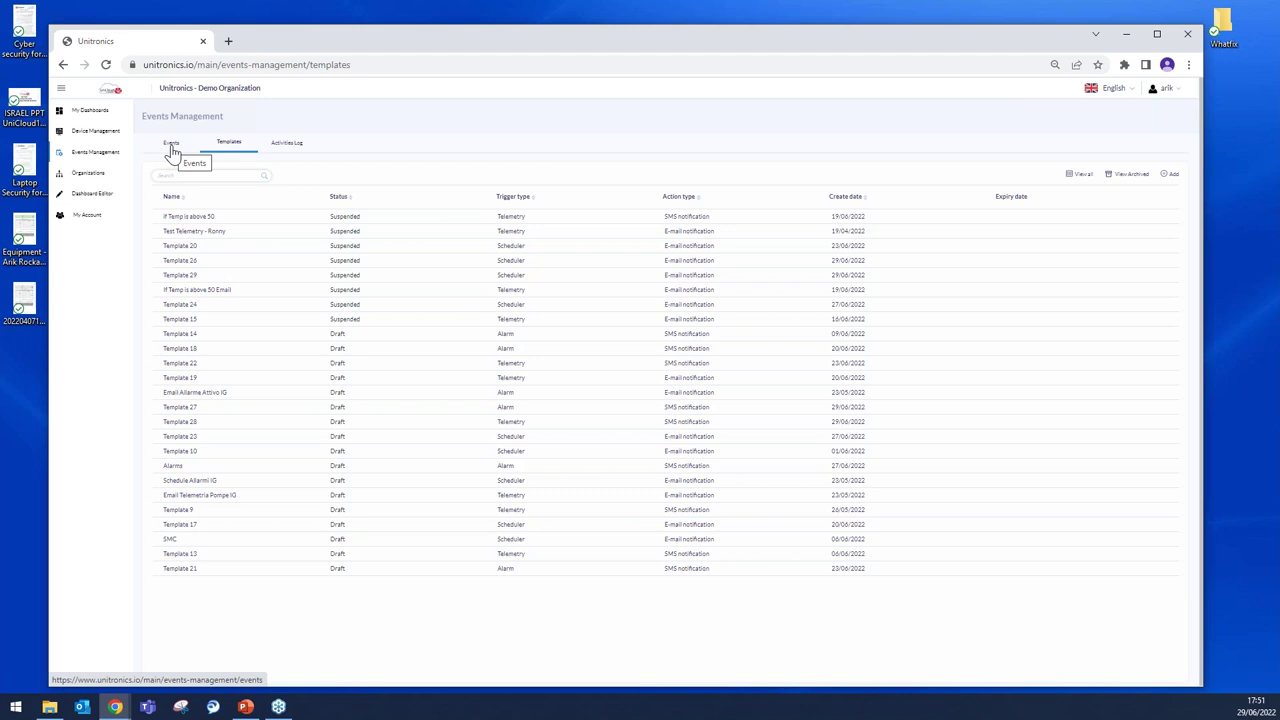
Open the "ESG main" dashboard for editing in the dashboard editor and look over its widgets.
click(101, 199)
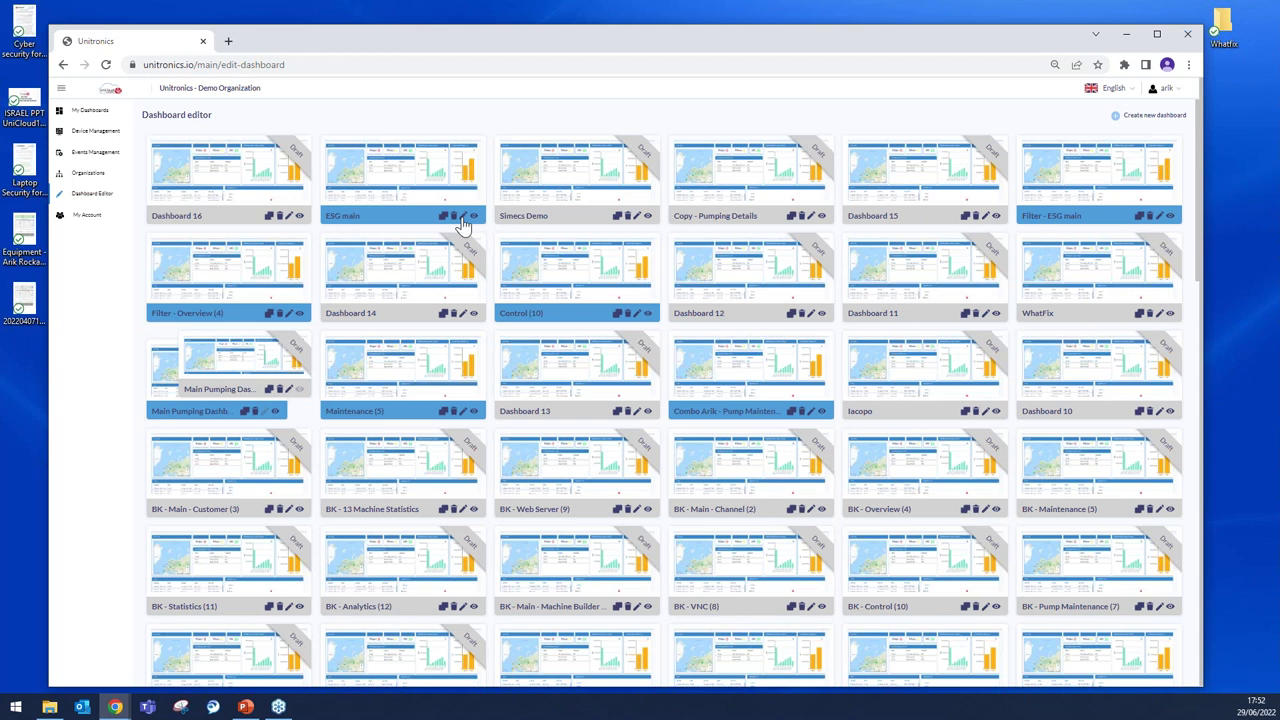
click(463, 216)
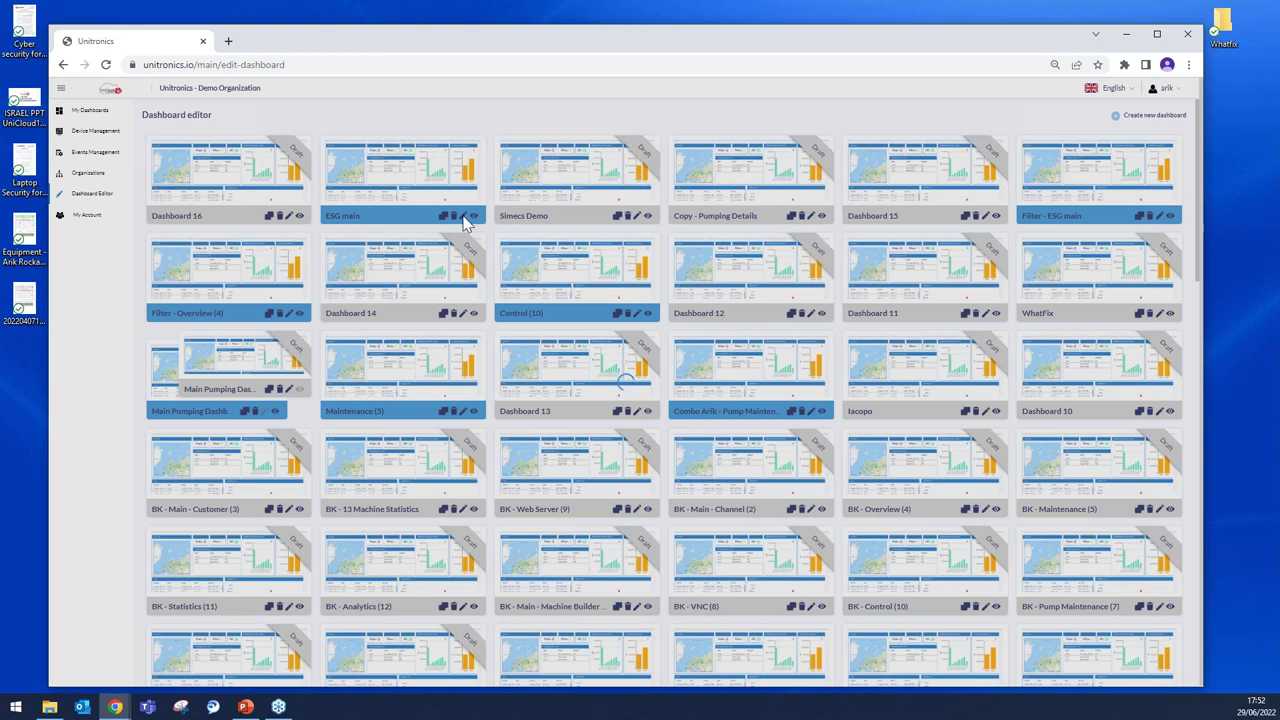
click(463, 216)
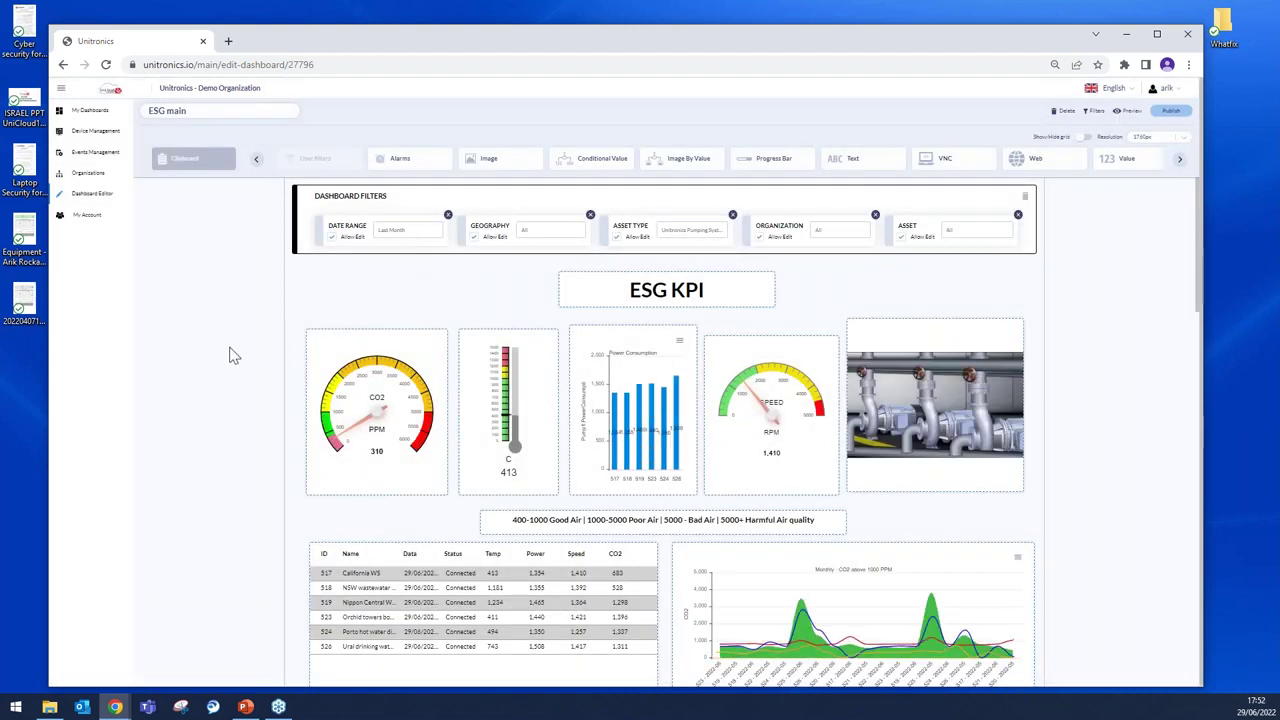
scroll(246, 324, down, 1)
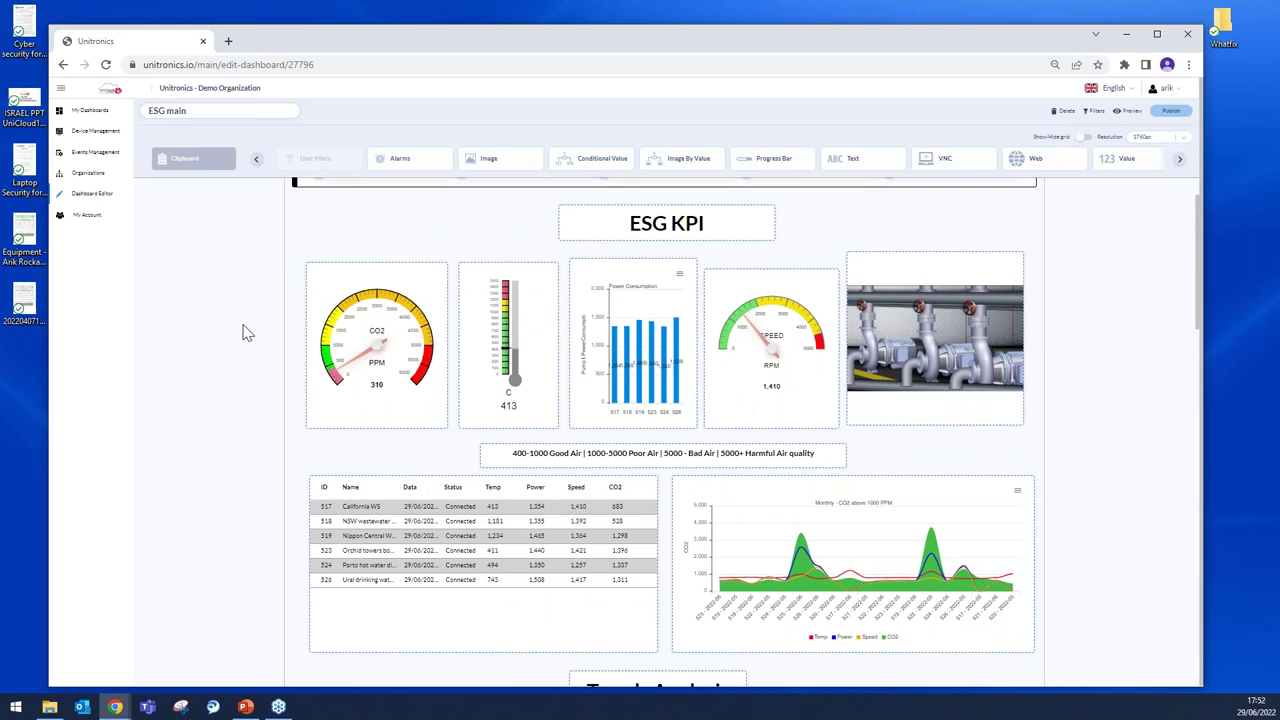
scroll(244, 330, down, 2)
scroll(237, 340, down, 2)
scroll(237, 340, up, 5)
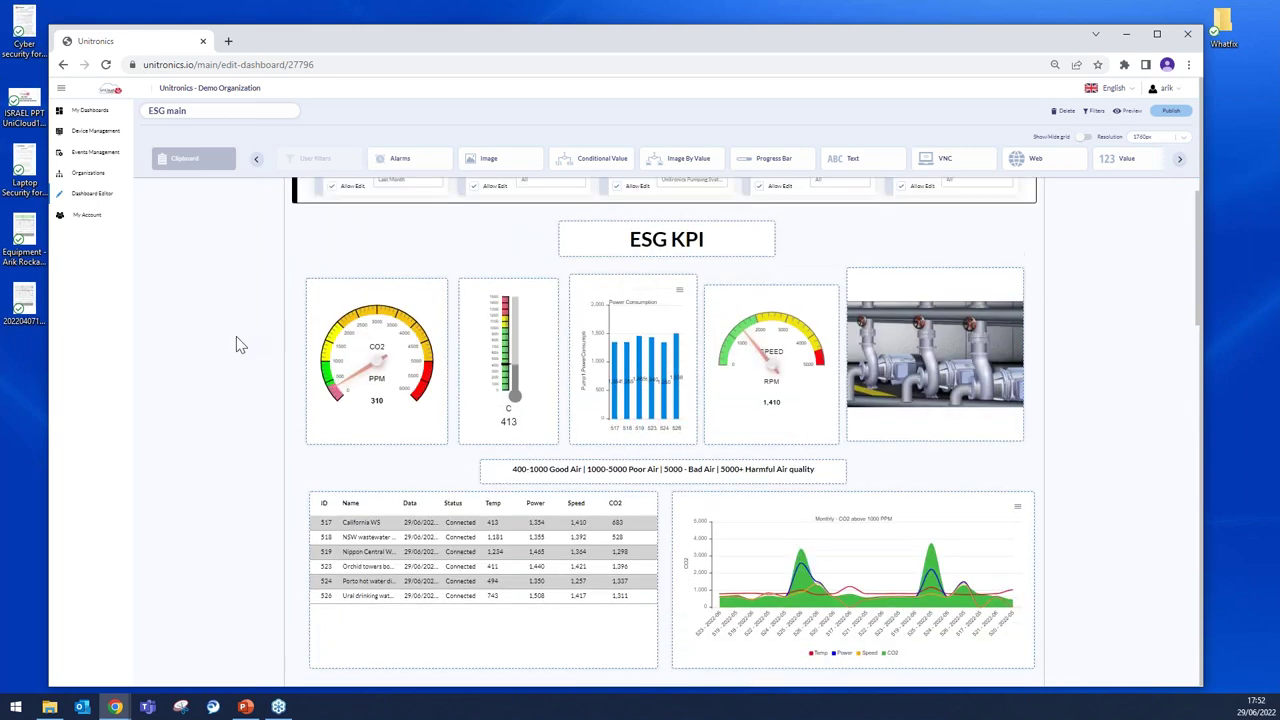
Open the CO2 radial gauge for editing and show the tag calculations in its Organize stage.
click(417, 341)
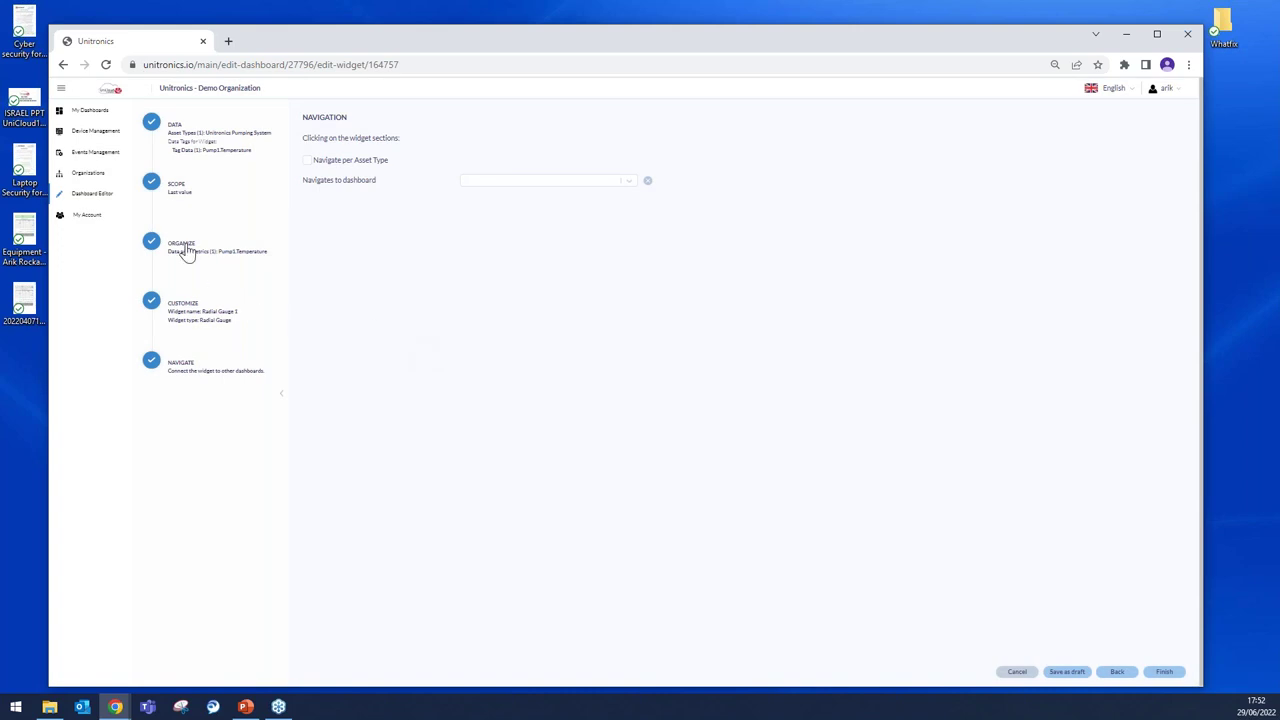
click(188, 252)
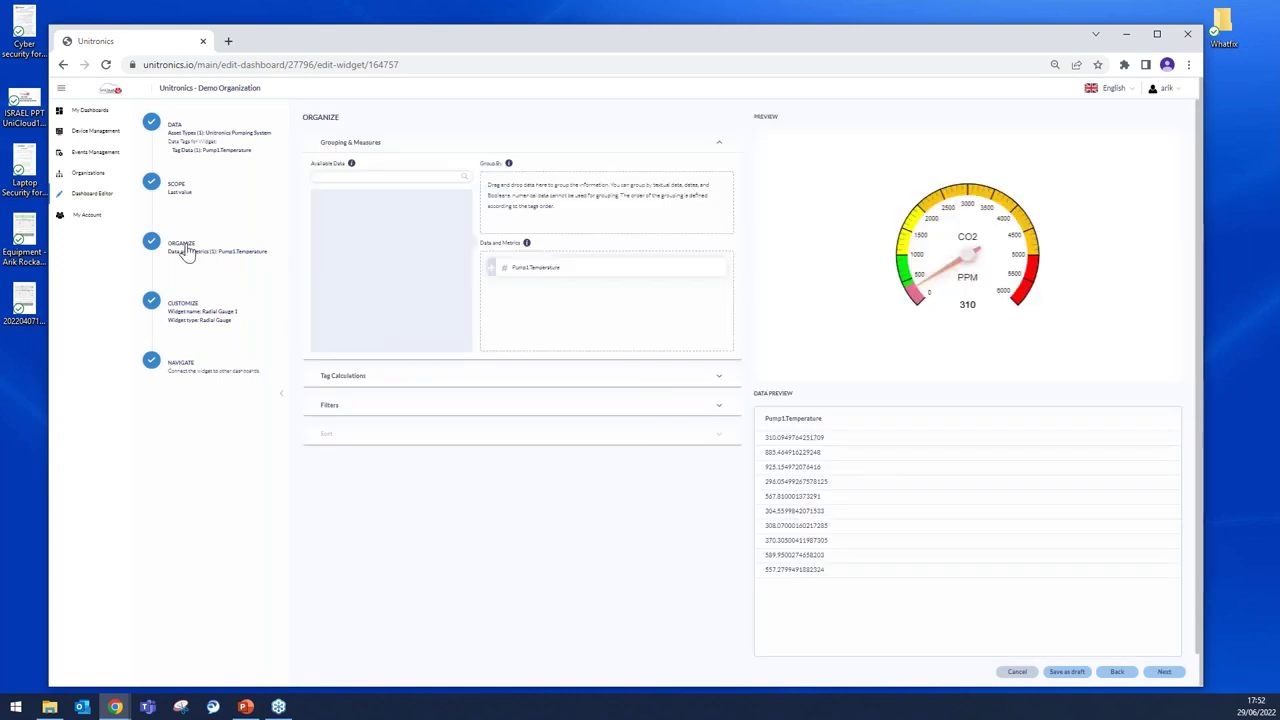
click(345, 379)
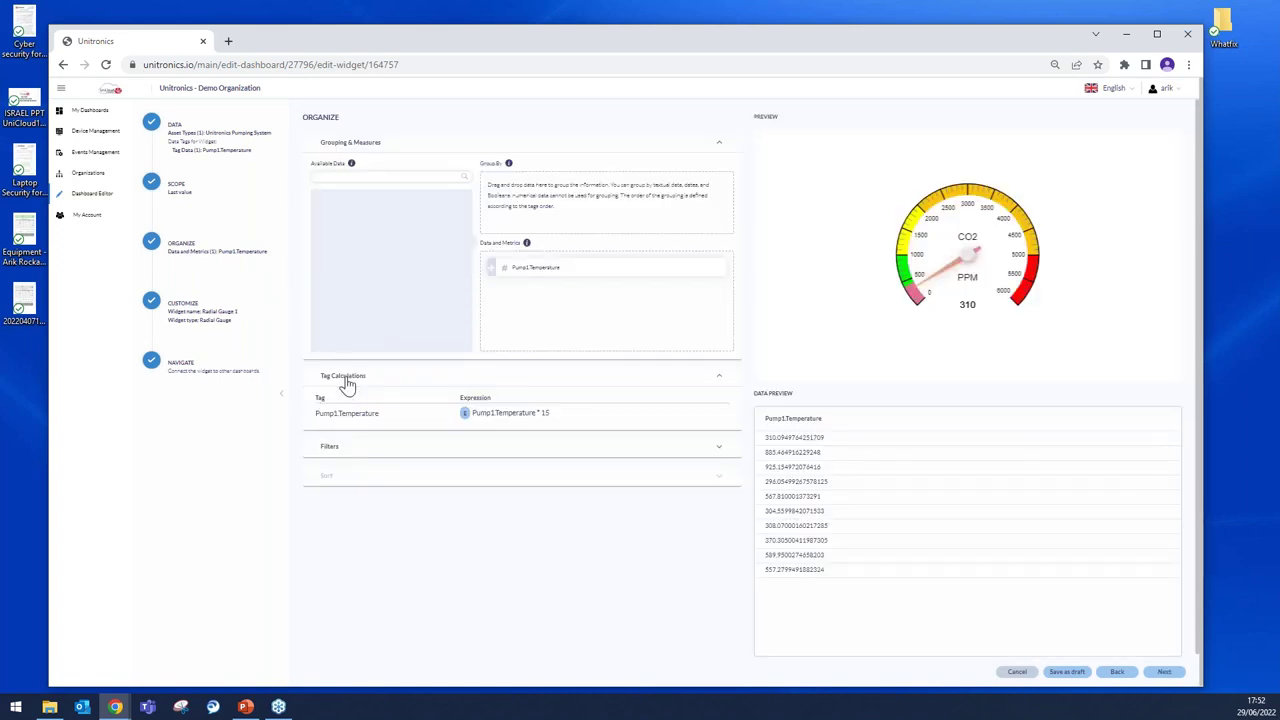
Set the gauge's tag calculation to Pump1.Temperature*4, save the expression, and leave the widget editor discarding the changes.
click(465, 420)
drag(588, 351, 489, 351)
key(BackSpace)
click(618, 328)
click(617, 344)
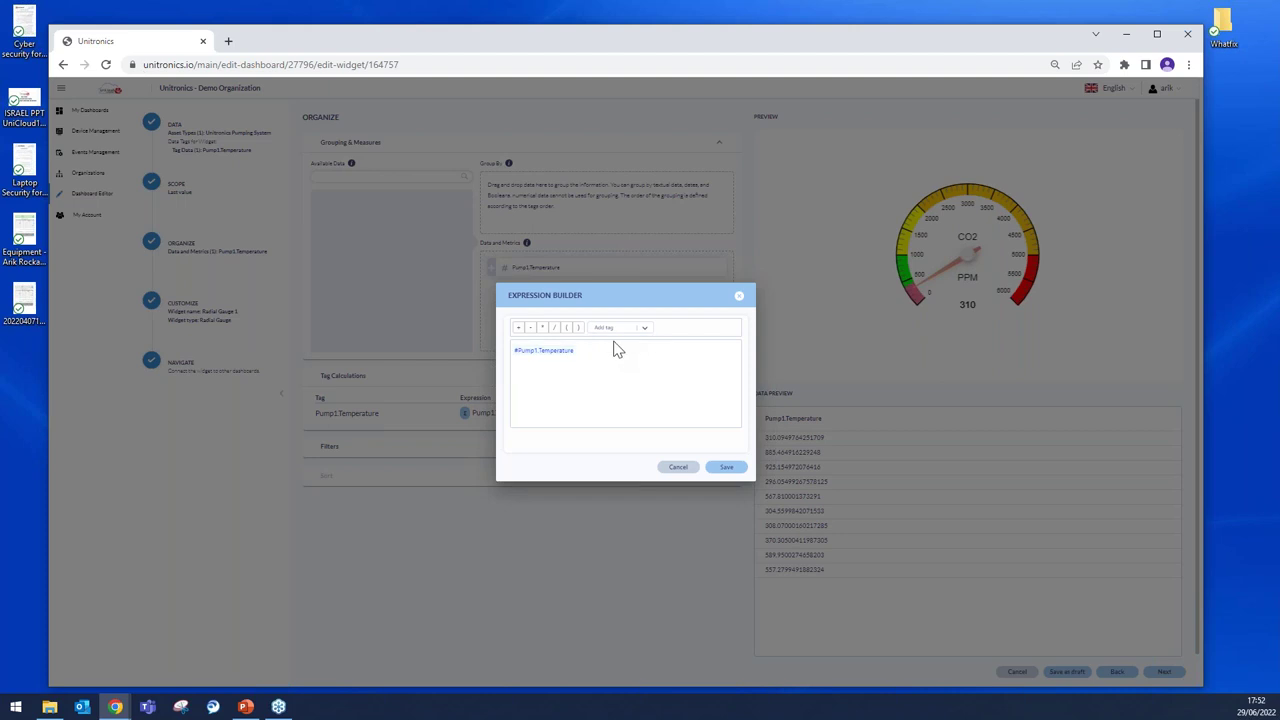
click(542, 328)
text(4)
click(727, 467)
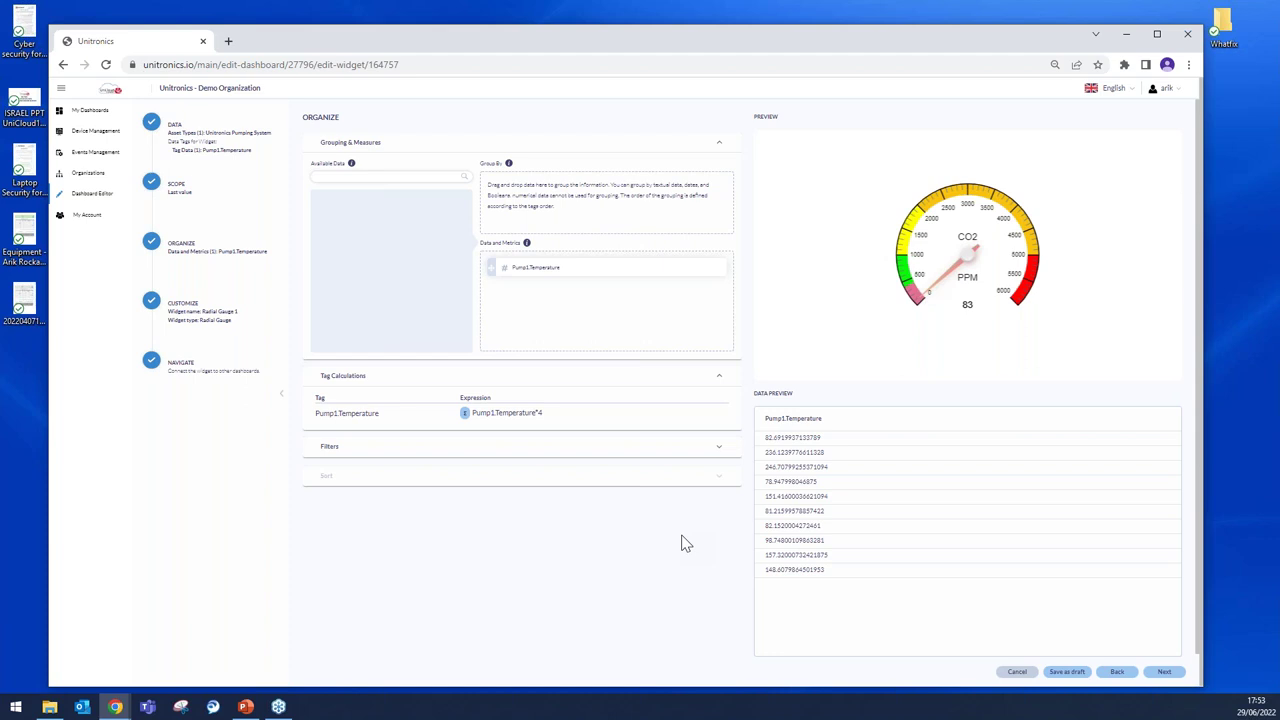
click(1017, 671)
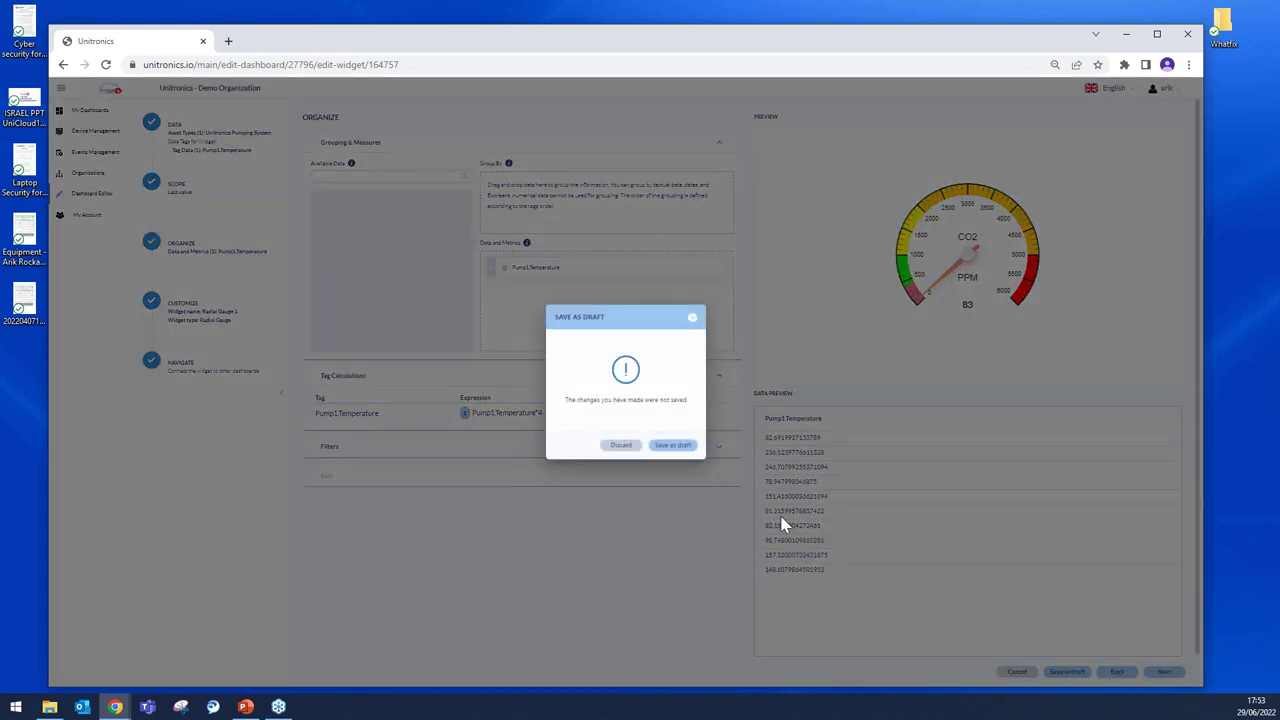
click(620, 446)
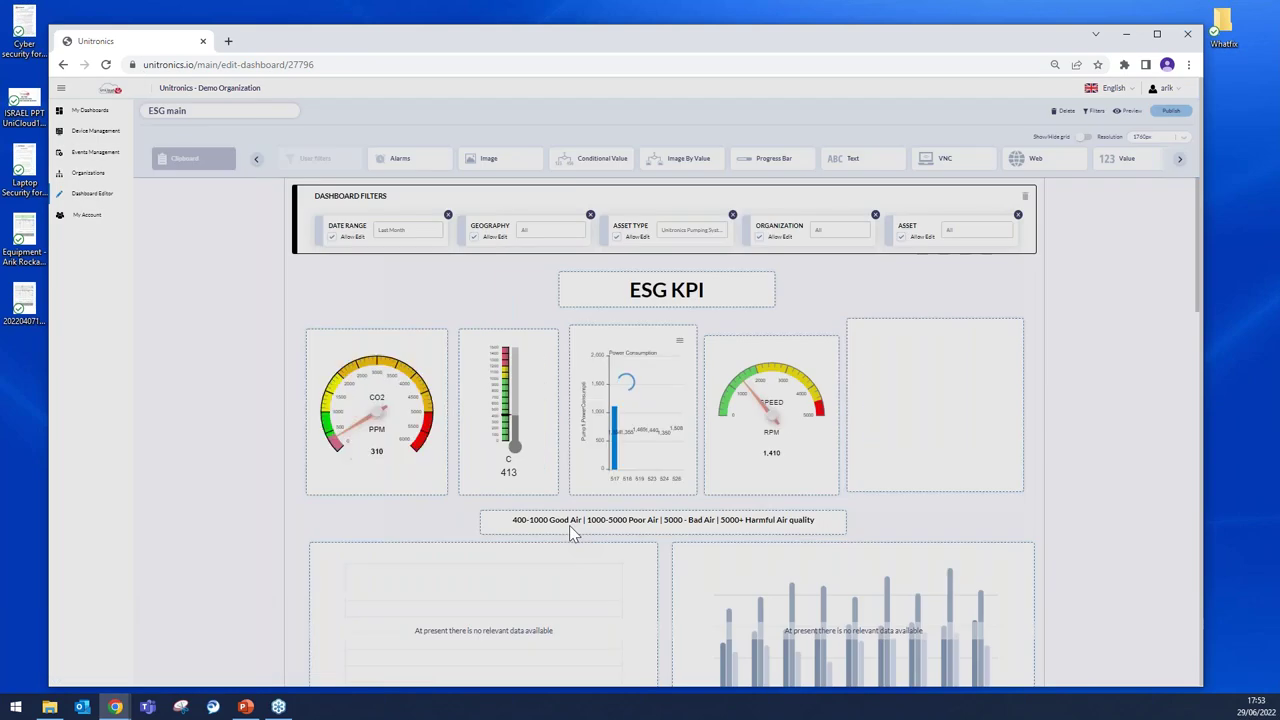
Open the Line 1 chart under Trends Analysis for editing and show the tag calculations in its Organize stage.
scroll(1085, 556, down, 3)
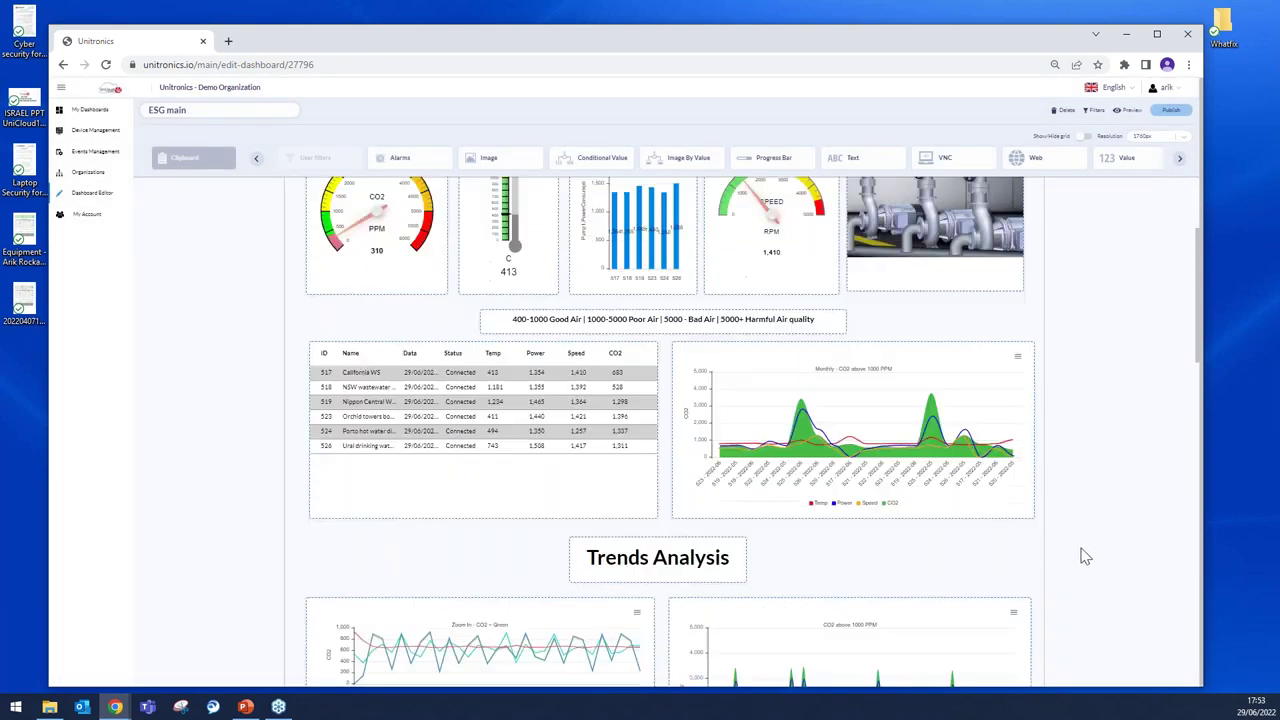
scroll(1085, 556, down, 2)
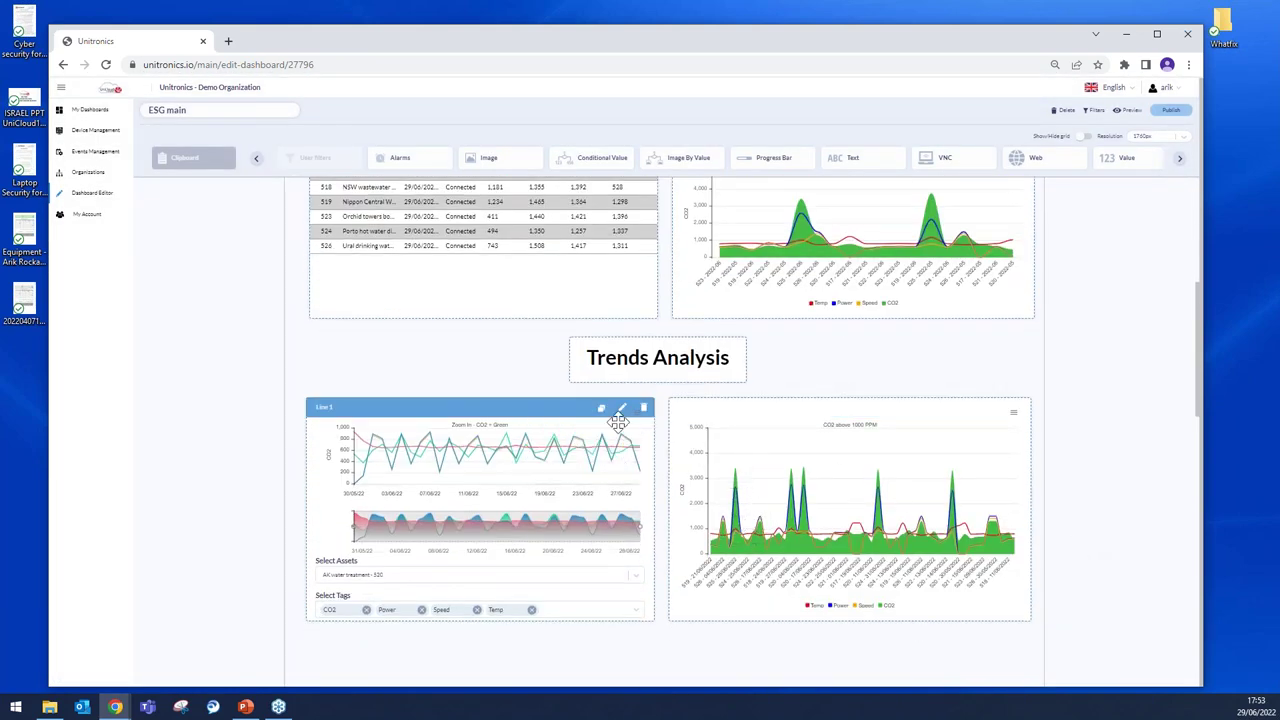
click(622, 410)
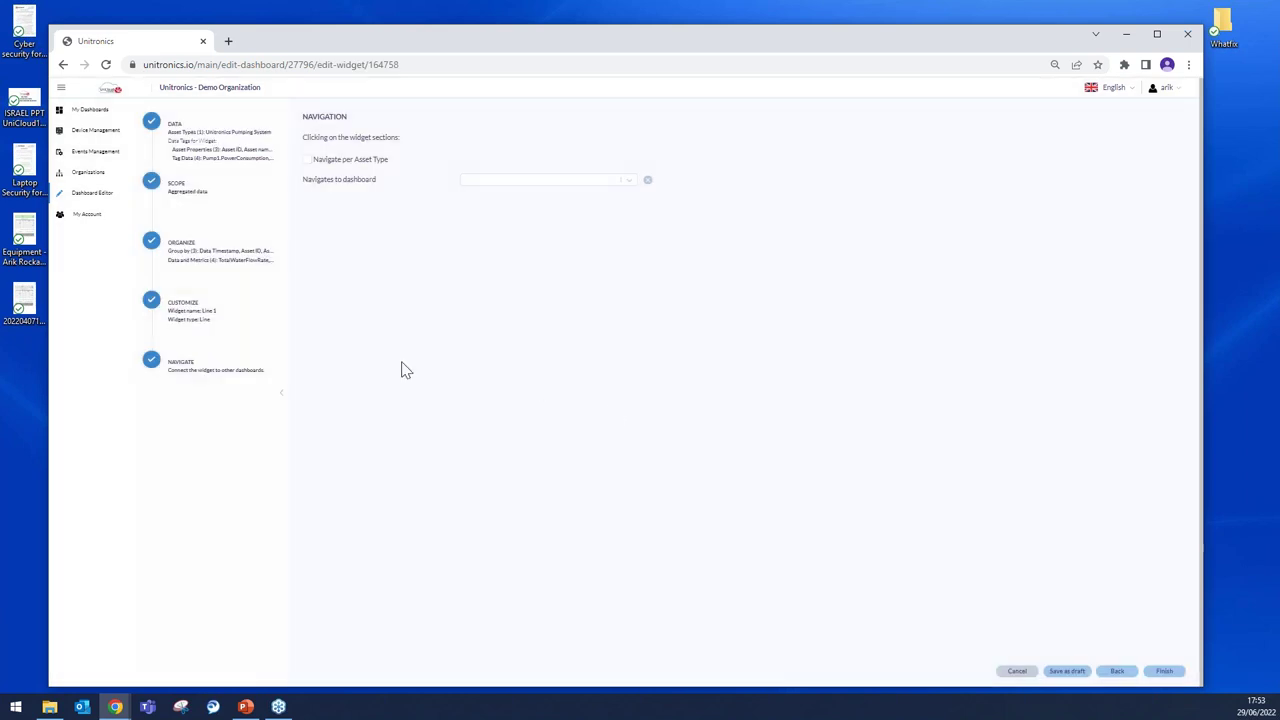
click(228, 277)
click(336, 378)
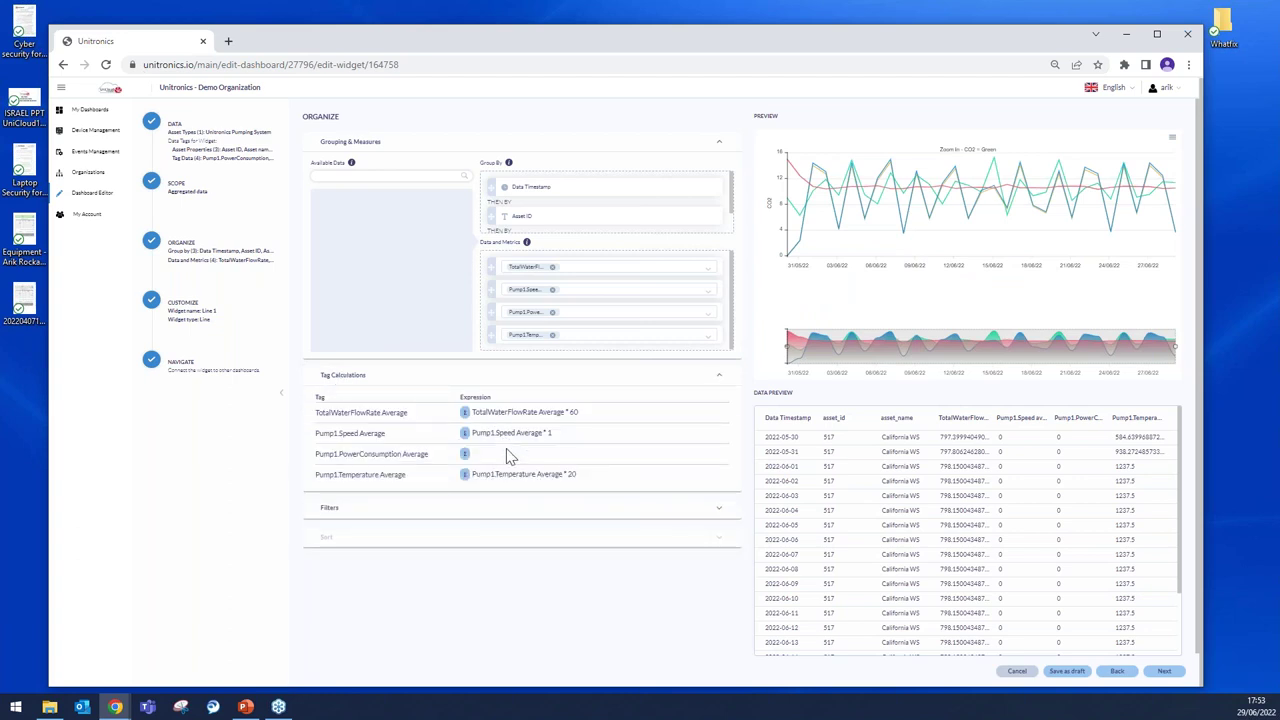
Set the Pump1.PowerConsumption Average tag calculation to Asset name Count*Pump1.PowerConsumption Count and save the expression.
click(465, 456)
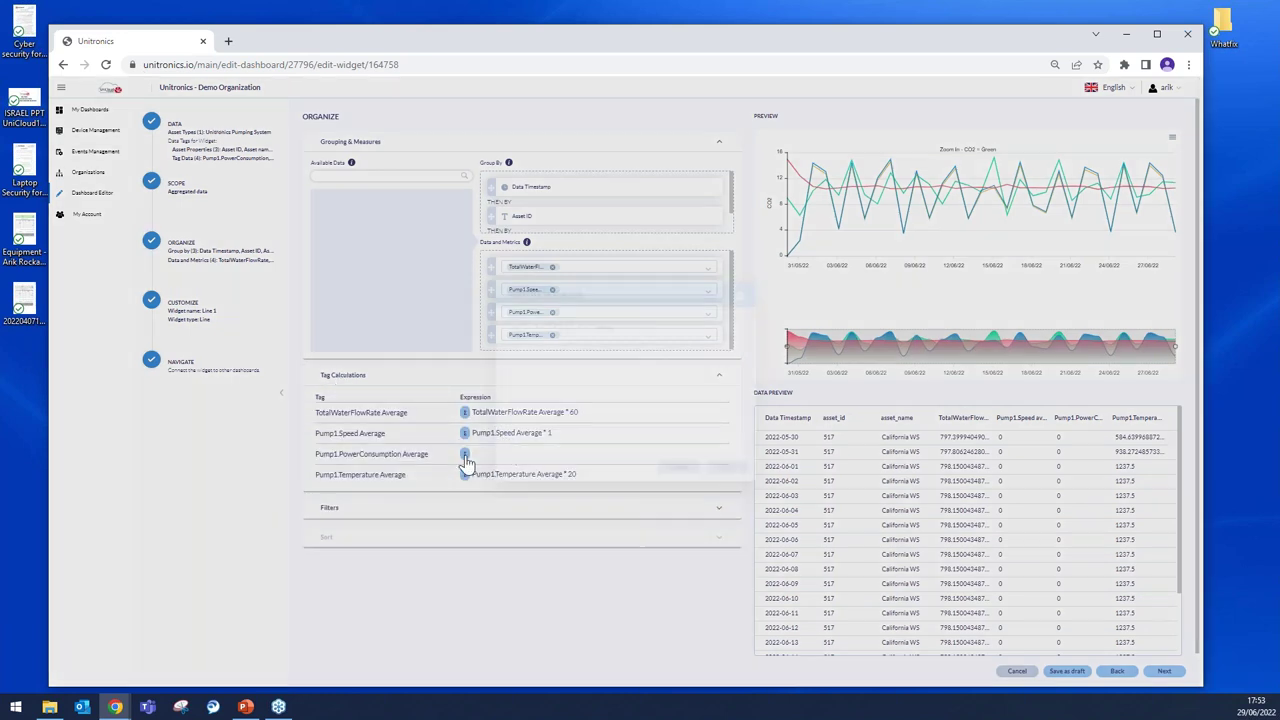
click(608, 330)
click(612, 371)
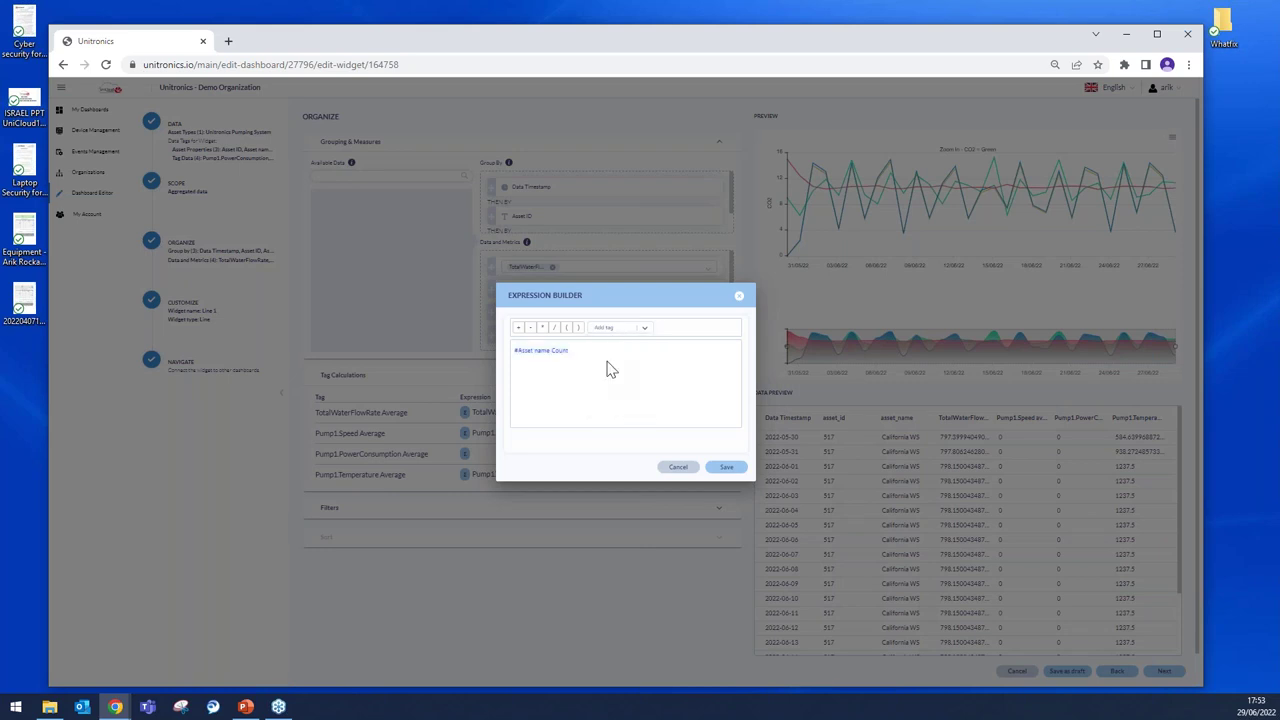
click(542, 328)
click(614, 331)
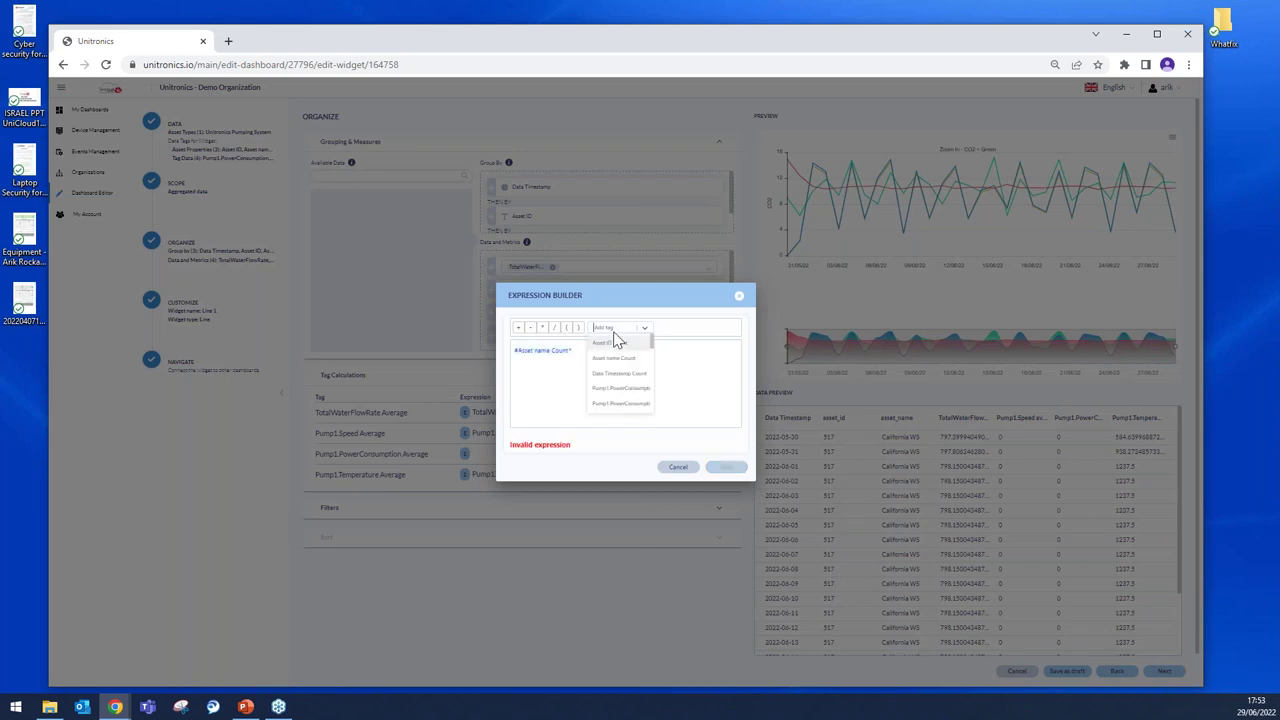
click(615, 405)
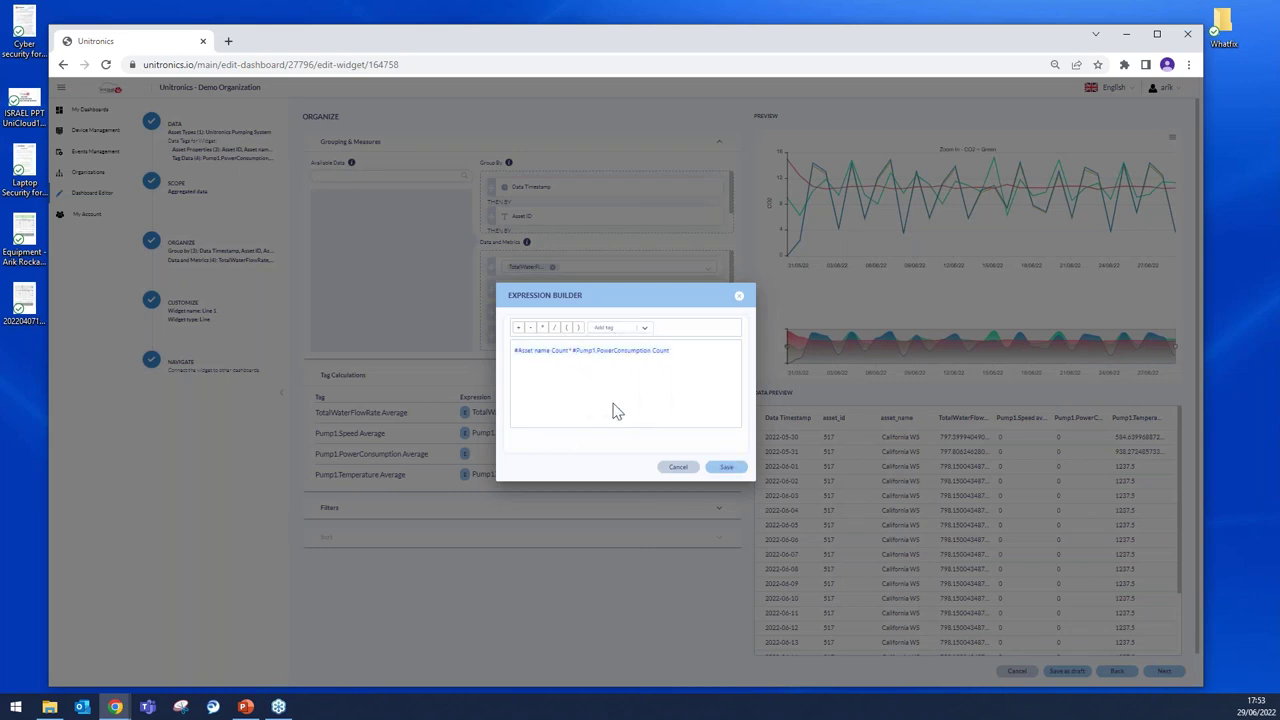
click(723, 467)
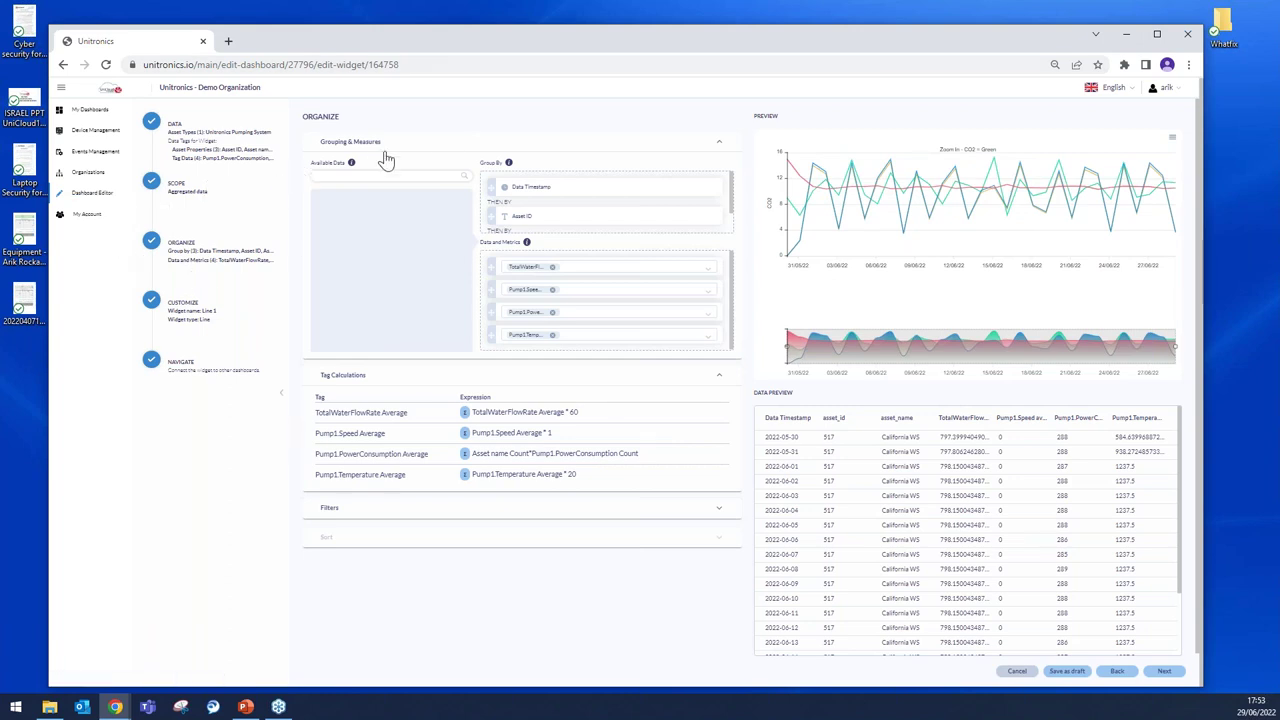
Return to the dashboard editor discarding the widget changes, and create a new dashboard with the suggested name Dashboard 17 and default scope.
click(86, 200)
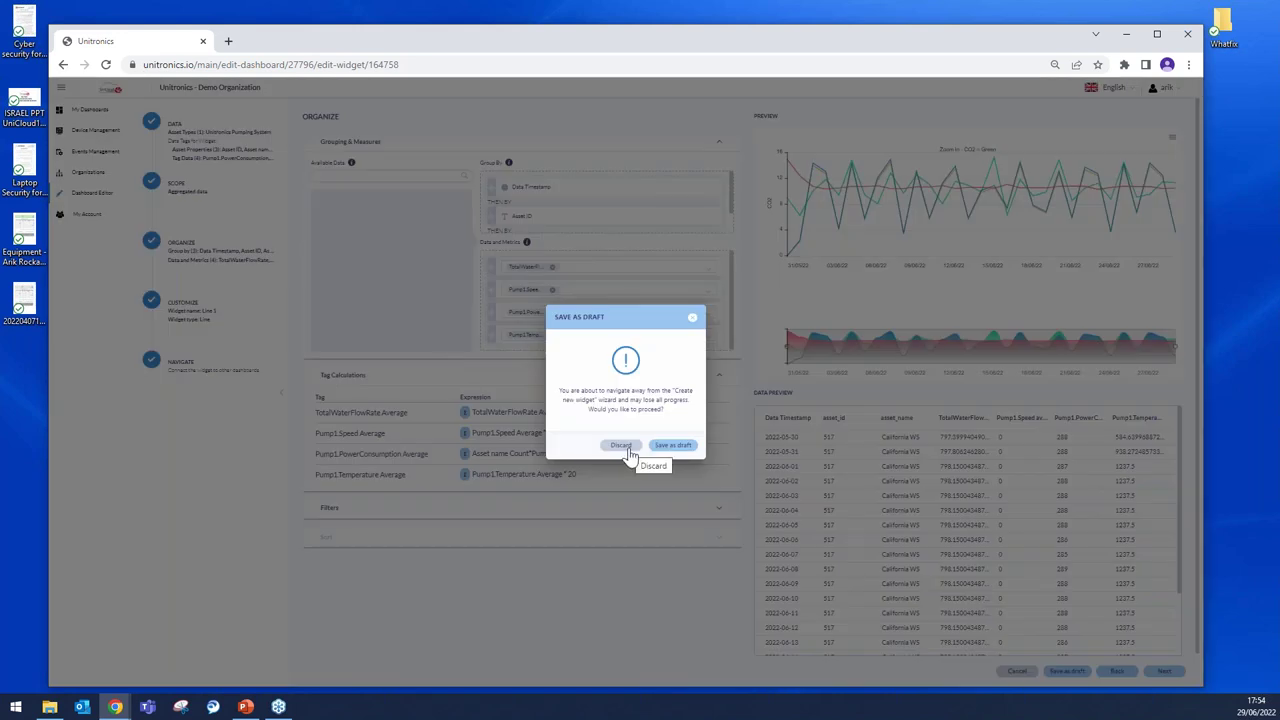
click(626, 448)
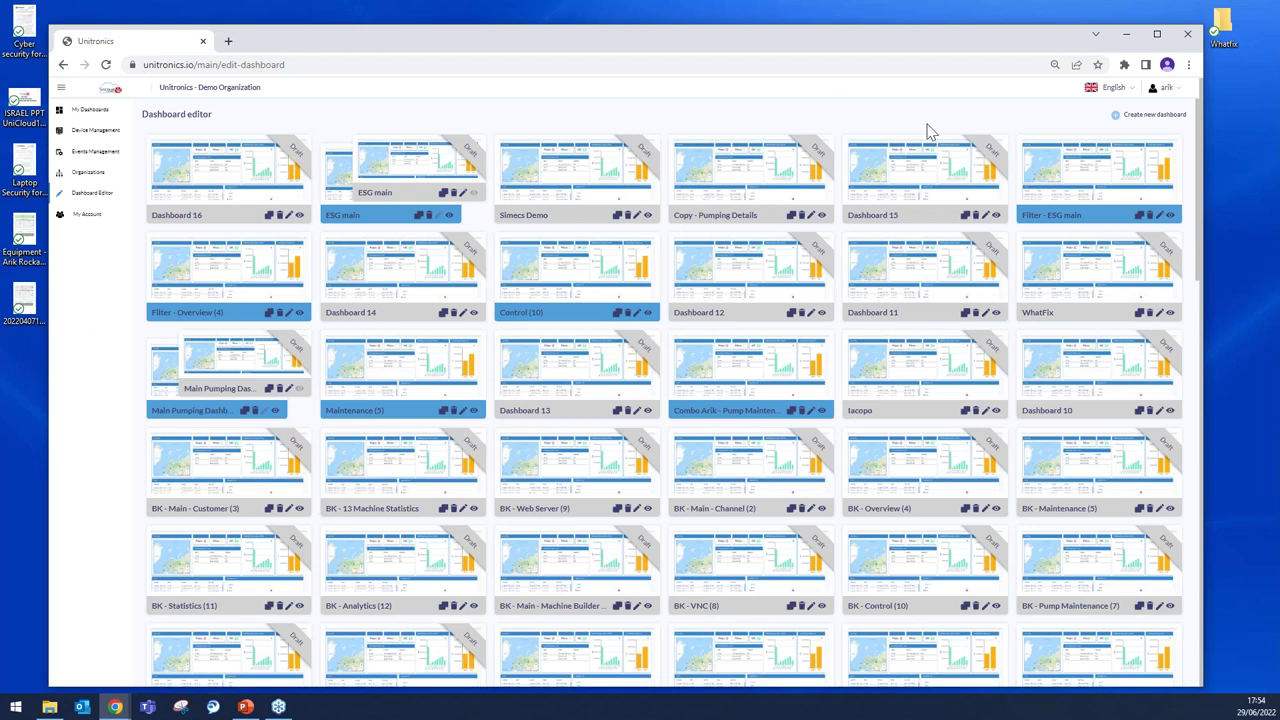
click(1155, 116)
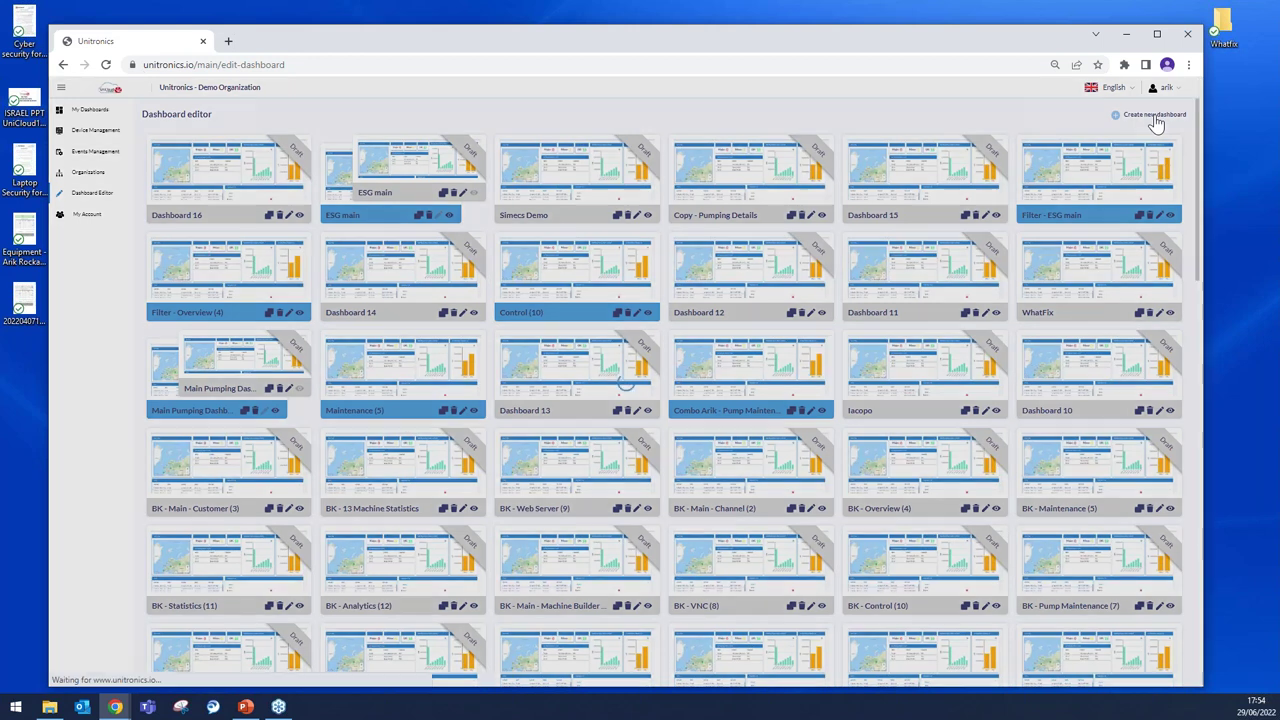
drag(470, 302, 421, 301)
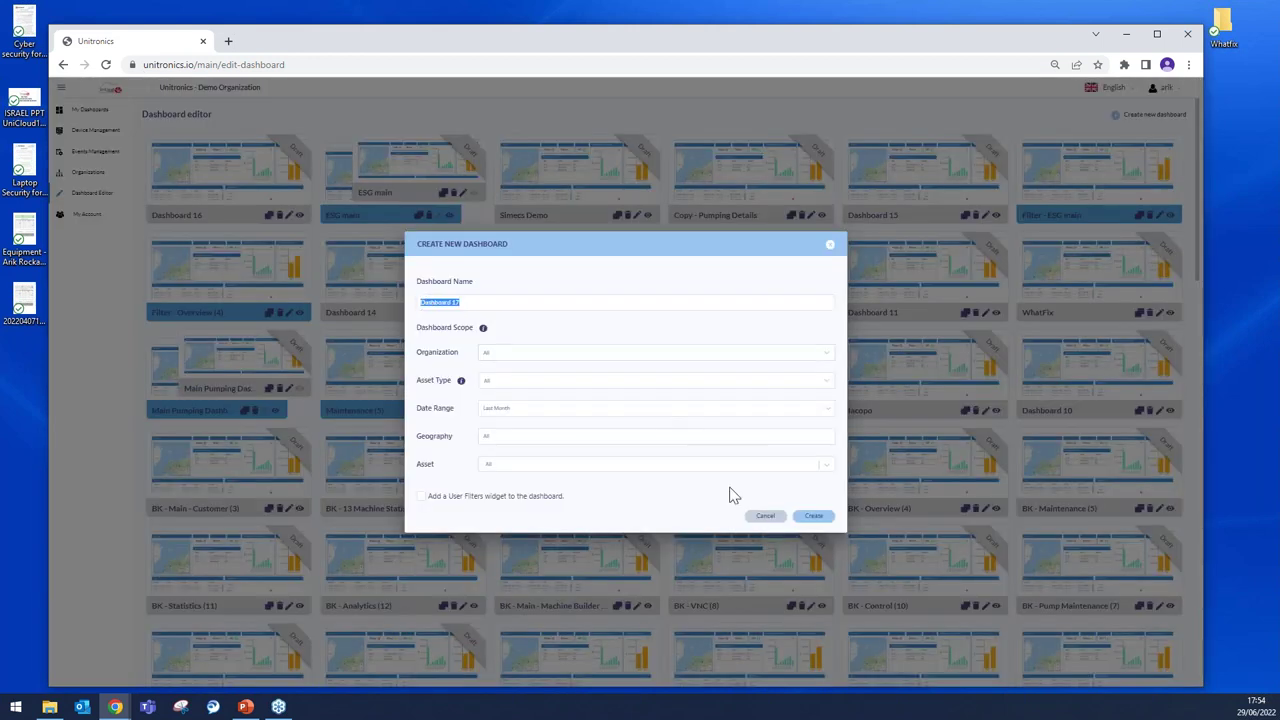
click(811, 517)
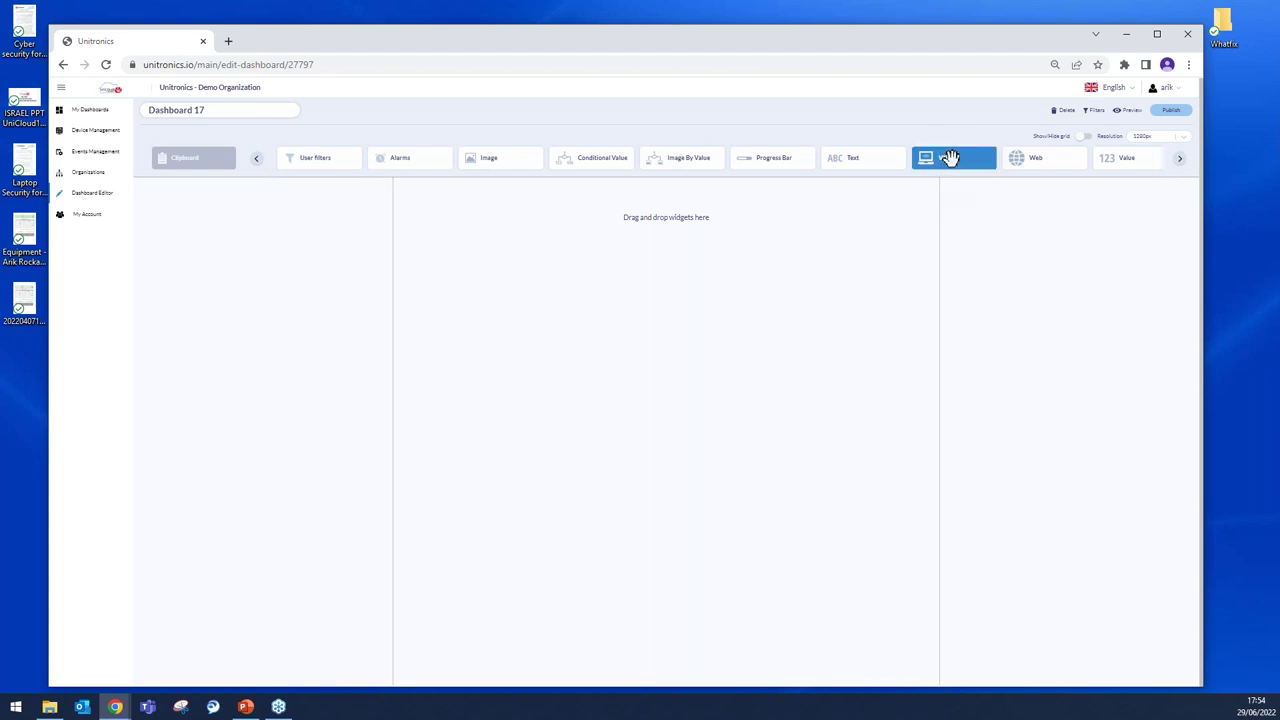
Add a VNC widget with its default name to the dashboard, then enlarge it and move it to the upper middle of the canvas.
drag(950, 158, 512, 290)
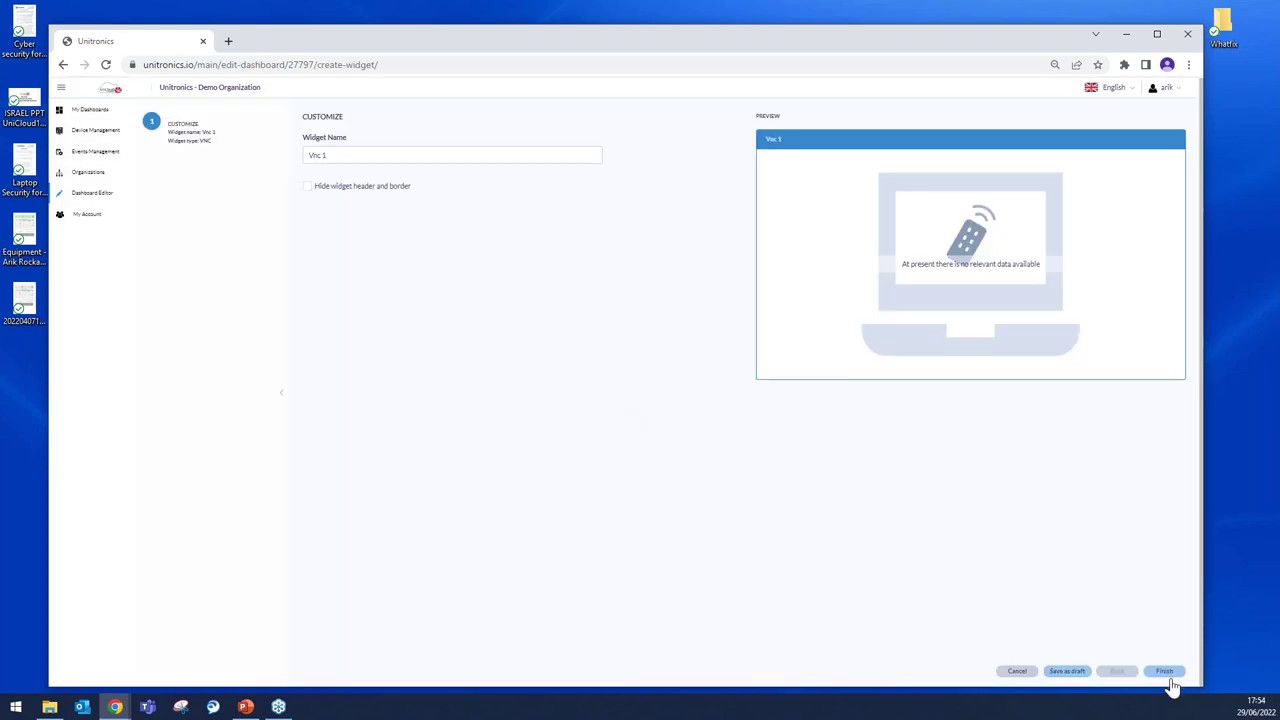
click(1166, 672)
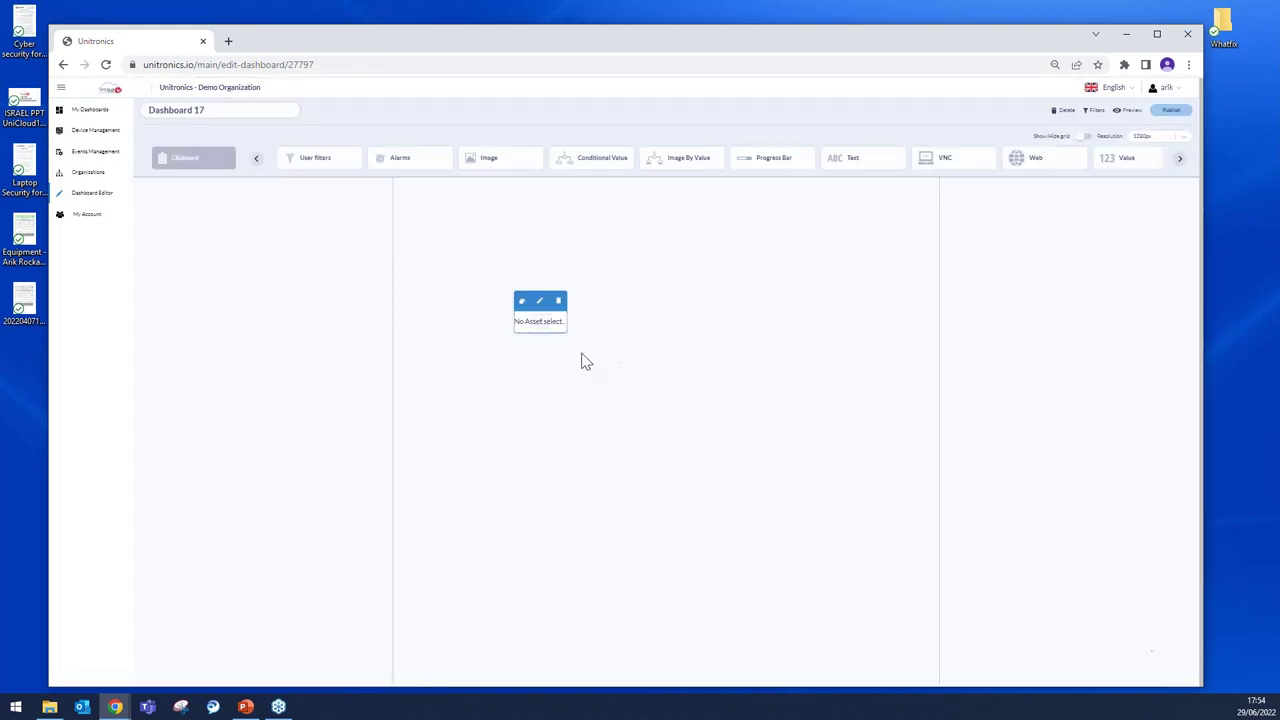
drag(565, 334, 854, 551)
drag(654, 300, 666, 229)
Add a Map widget for the Unitronics Pumping System asset type below the VNC widget, accepting the defaults for the remaining stages.
click(1181, 161)
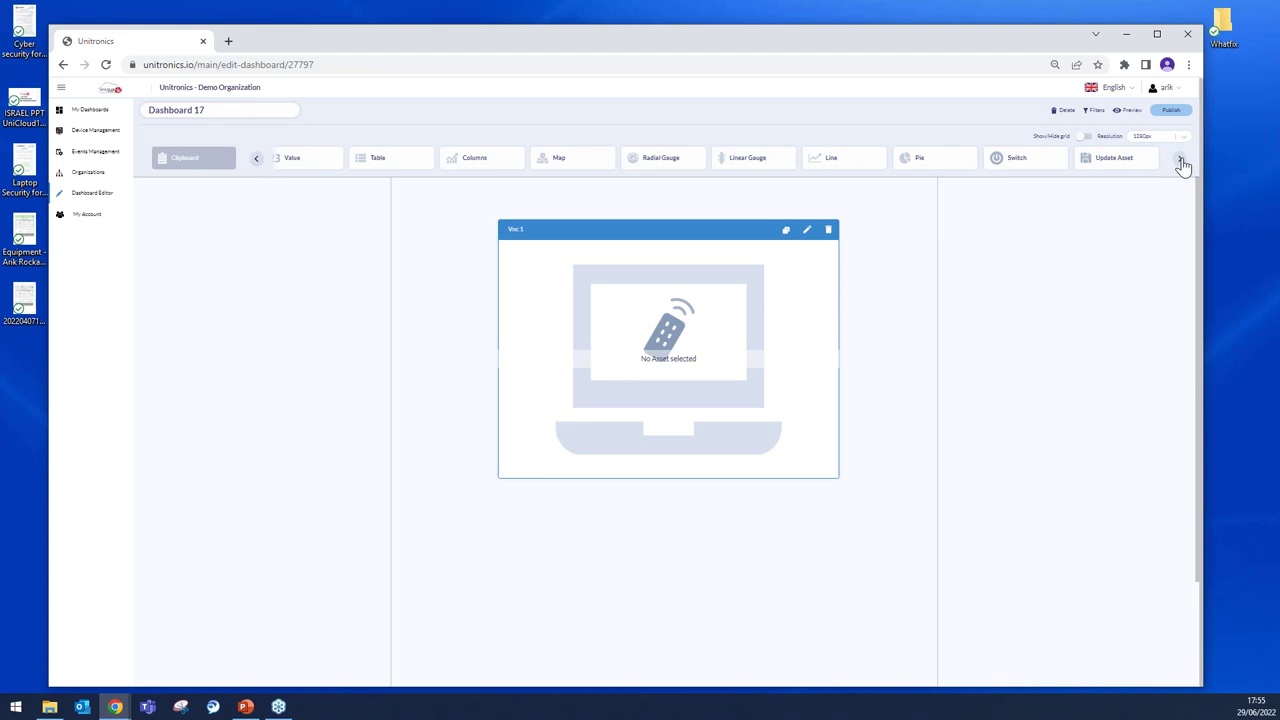
drag(545, 160, 474, 509)
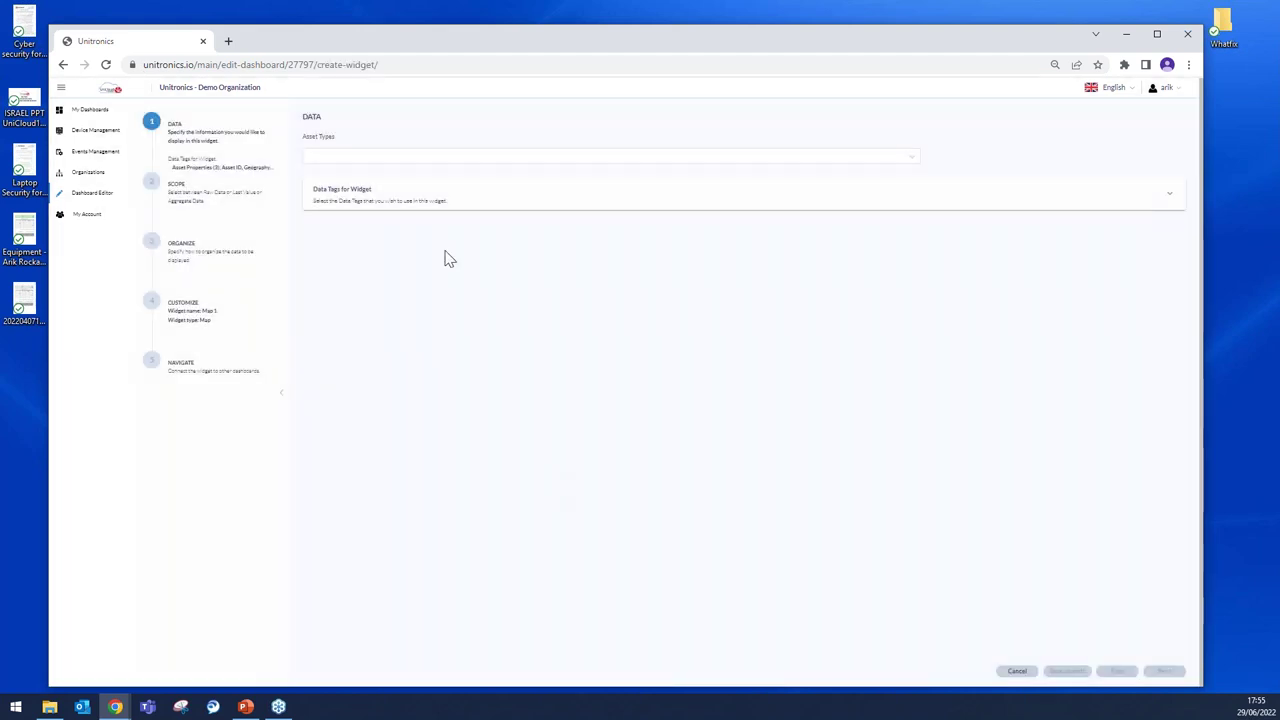
click(436, 158)
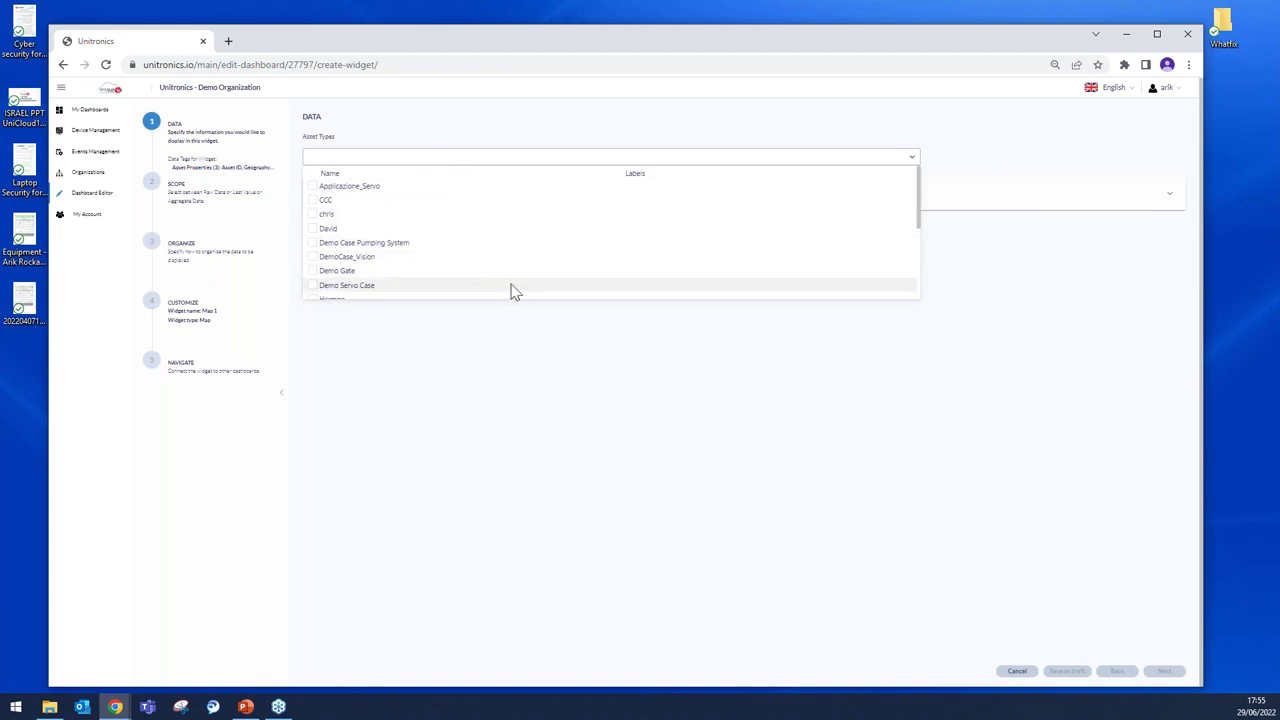
scroll(511, 289, down, 3)
click(470, 251)
click(994, 405)
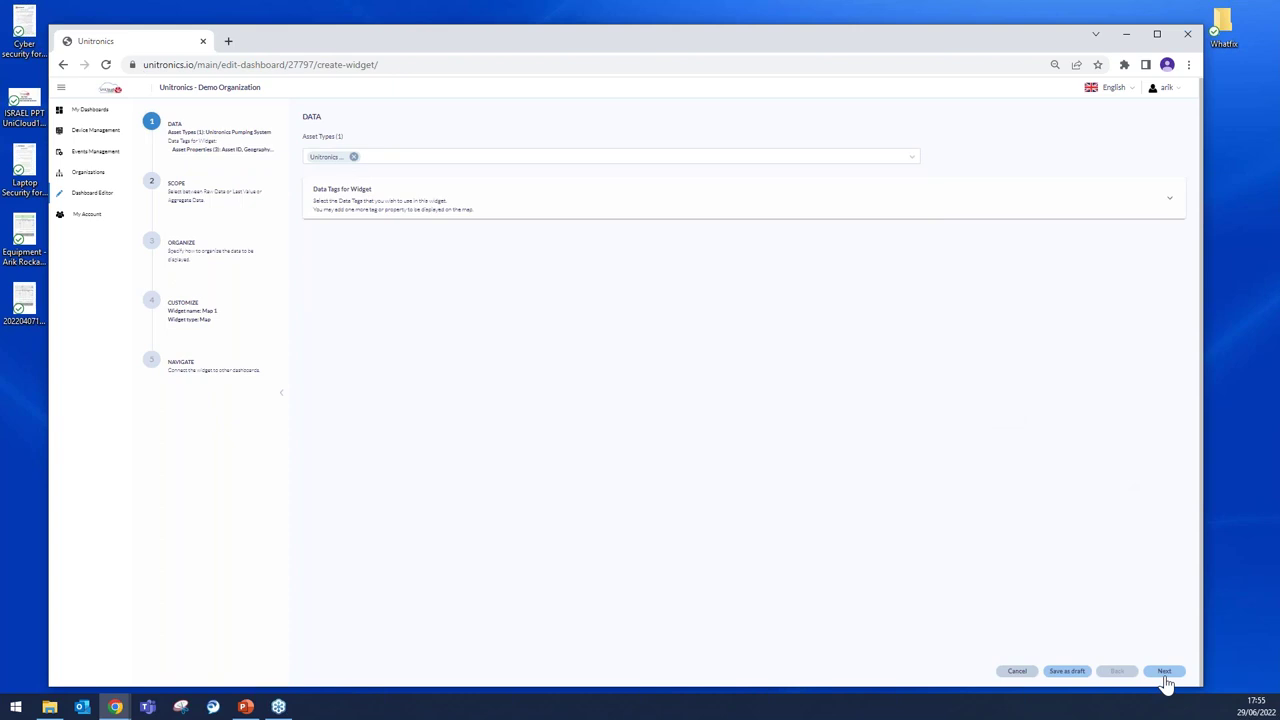
click(1165, 672)
click(1165, 672)
click(1165, 672)
click(1165, 672)
click(1164, 671)
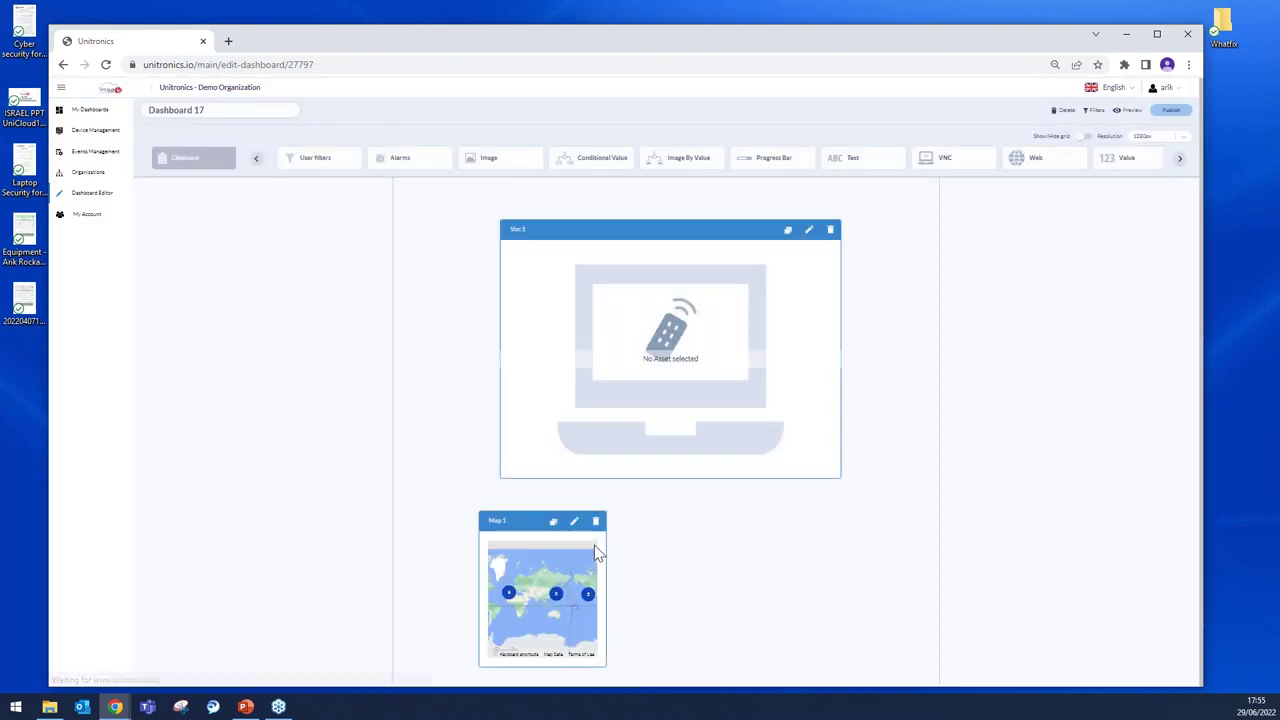
Move the map widget closer beneath the VNC widget, roughly aligned with its left edge, and enlarge it.
drag(529, 523, 552, 508)
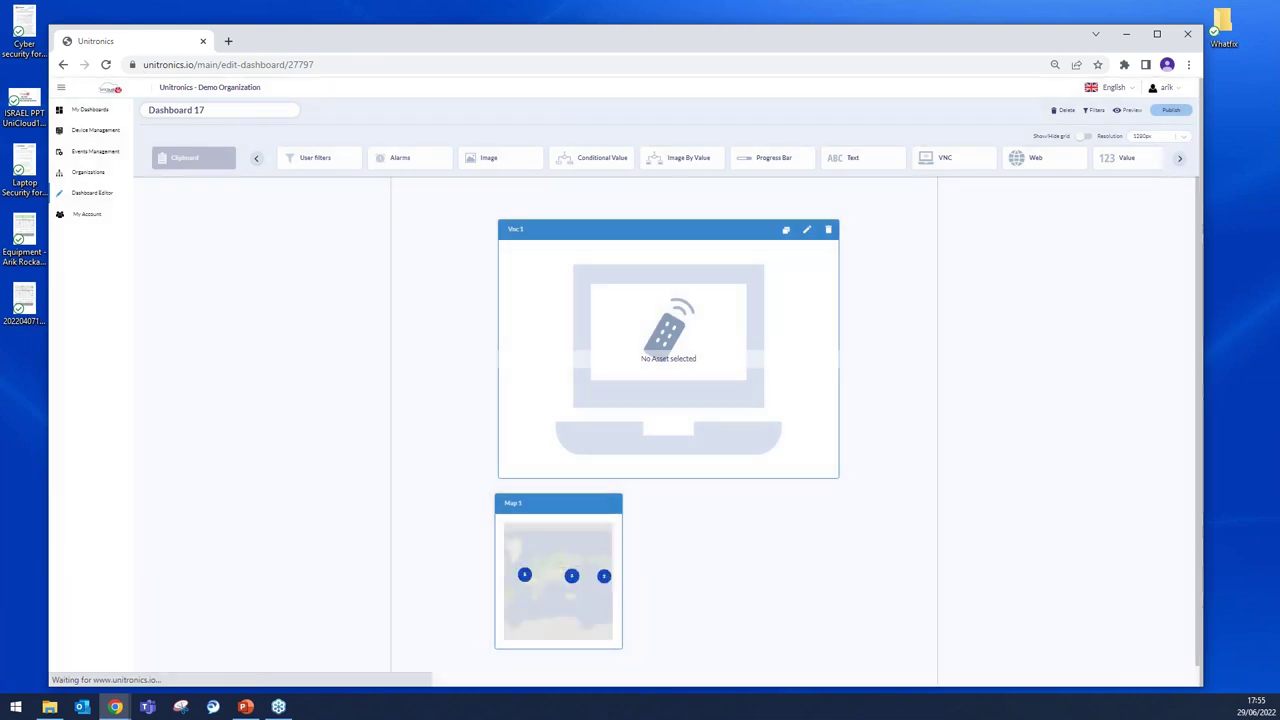
drag(627, 637, 714, 666)
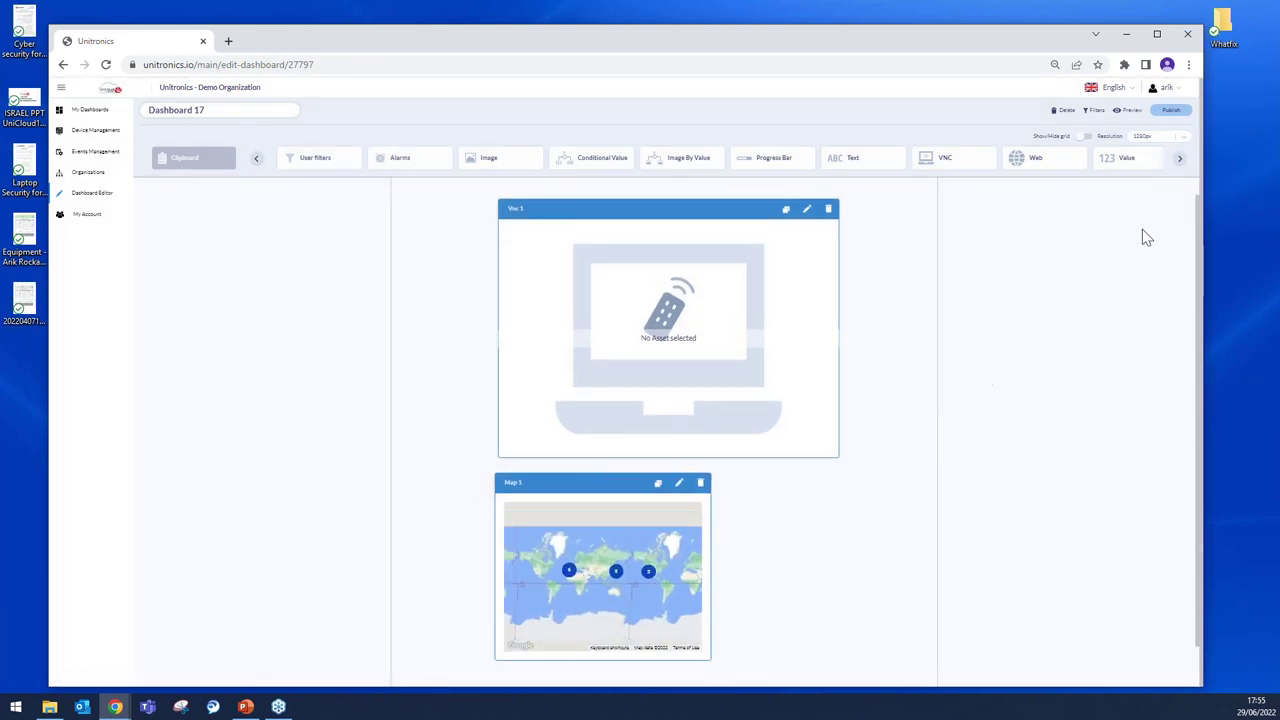
scroll(925, 445, down, 1)
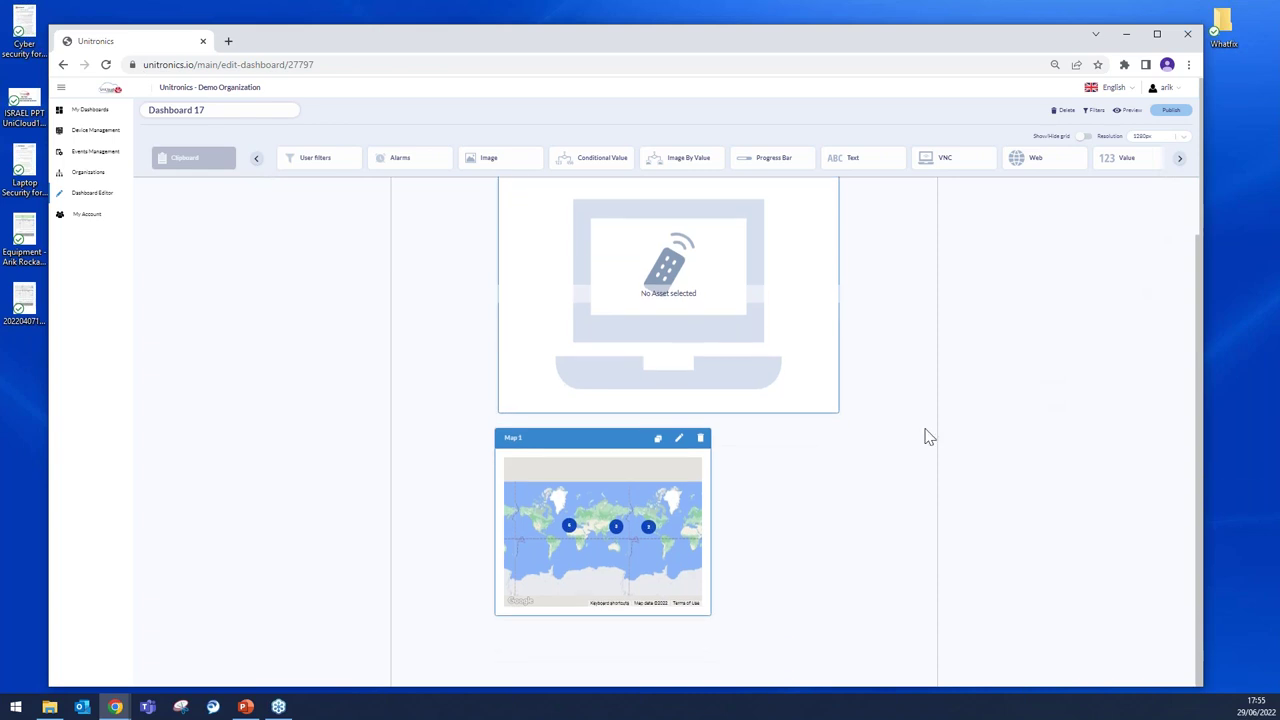
Add a Columns widget to the dashboard and choose Unitronics Pumping System as its asset type.
click(1180, 158)
click(1180, 158)
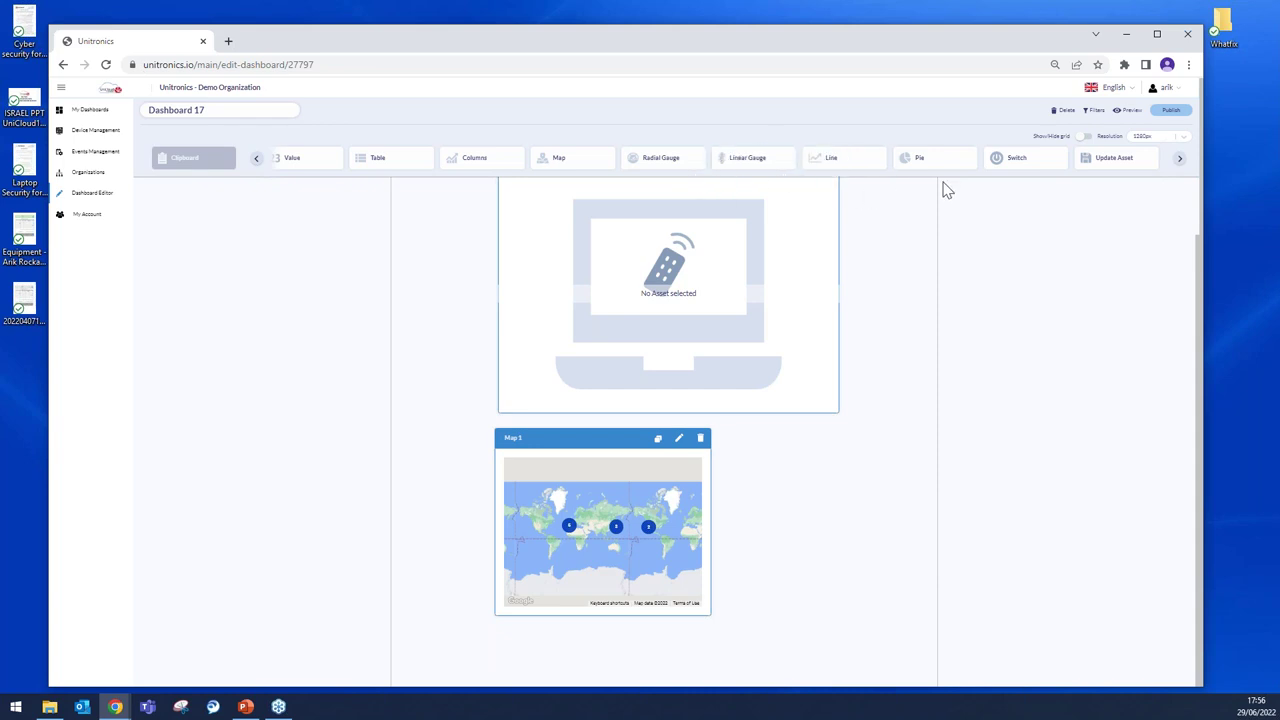
click(469, 162)
drag(658, 620, 445, 389)
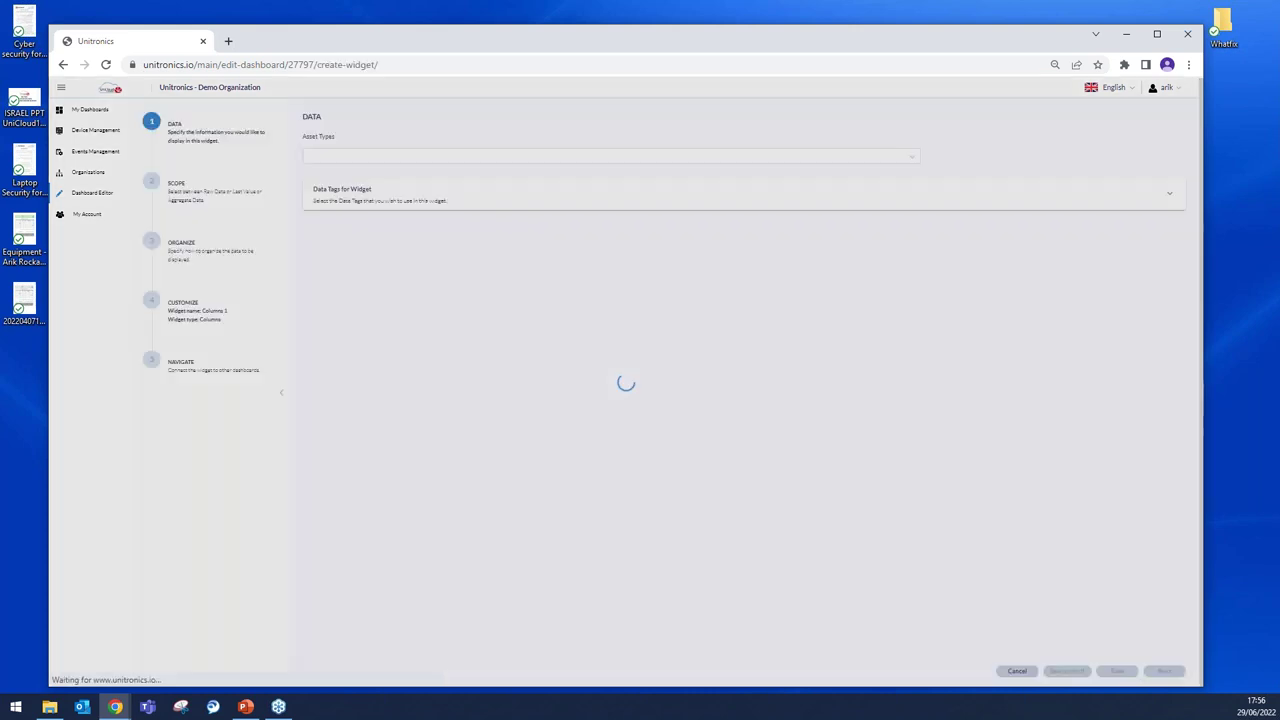
click(429, 158)
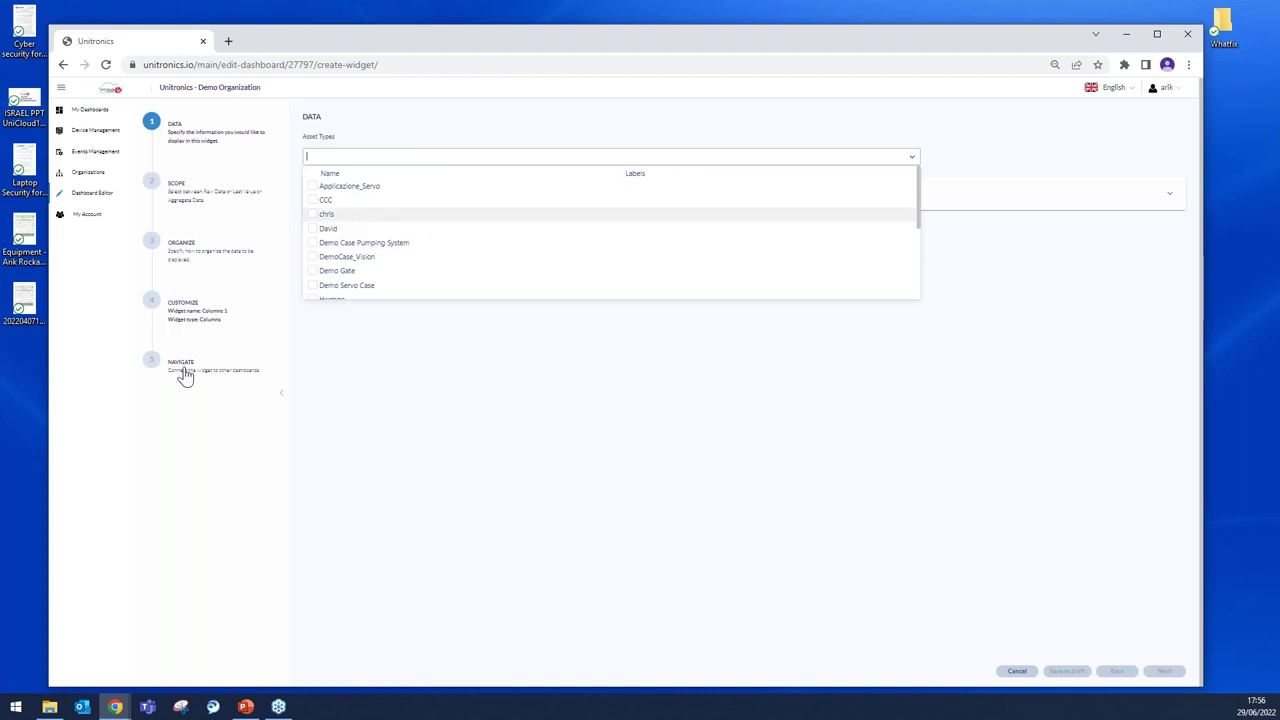
scroll(511, 248, down, 5)
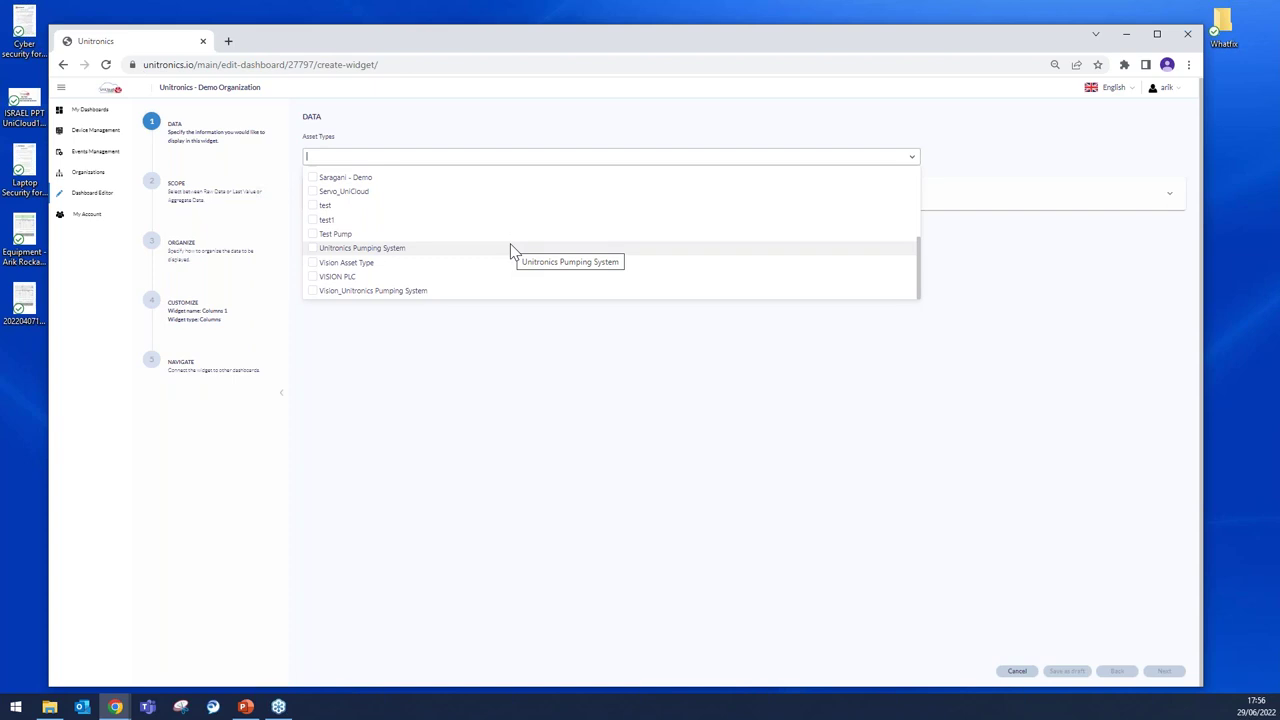
click(452, 250)
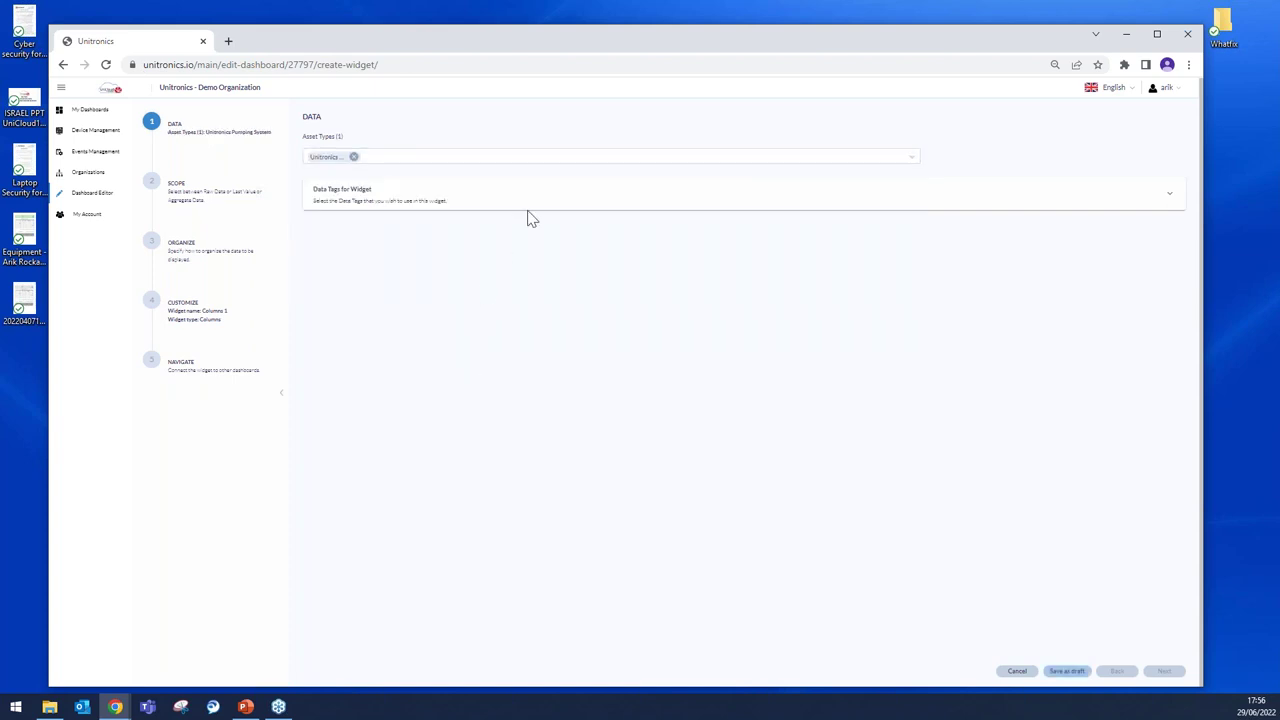
Select Asset ID and Data Timestamp as the columns widget's asset properties.
click(400, 257)
click(365, 278)
click(392, 387)
click(434, 460)
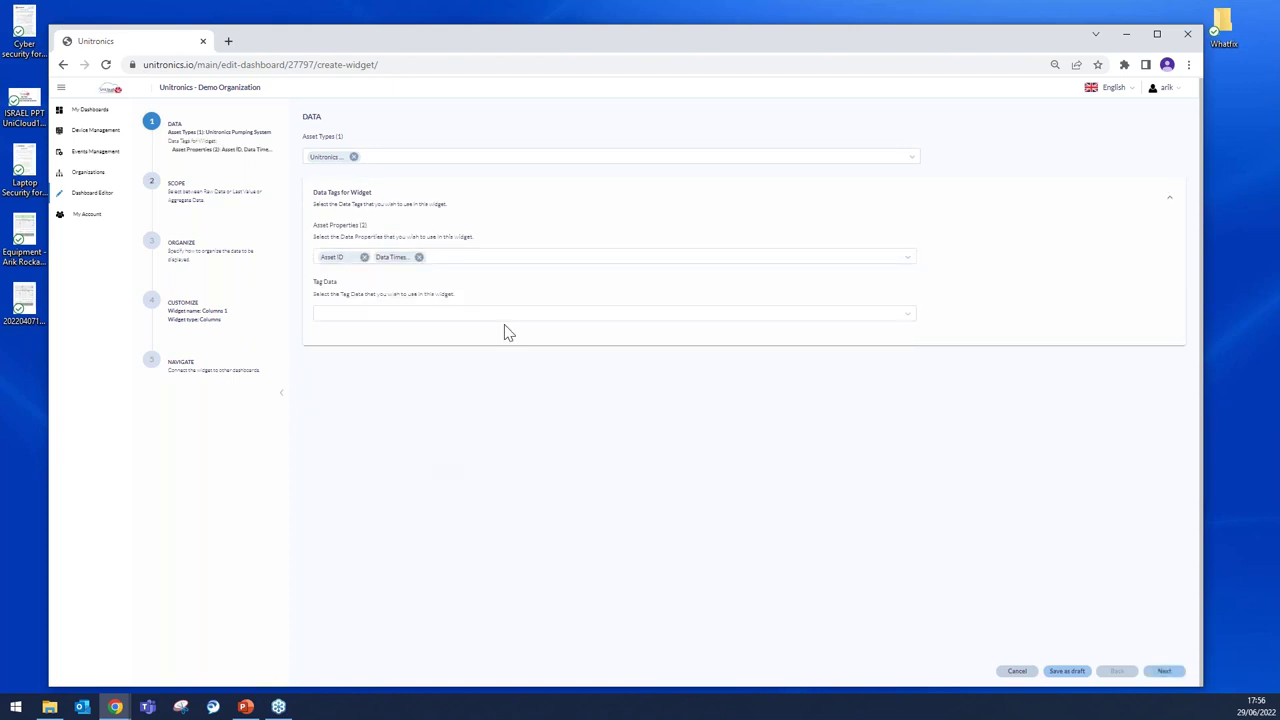
Select Pump1.Vis[Alarm] and Pump1.Trigger as the widget's tag data and set its scope to Last Value.
click(516, 316)
scroll(474, 429, down, 5)
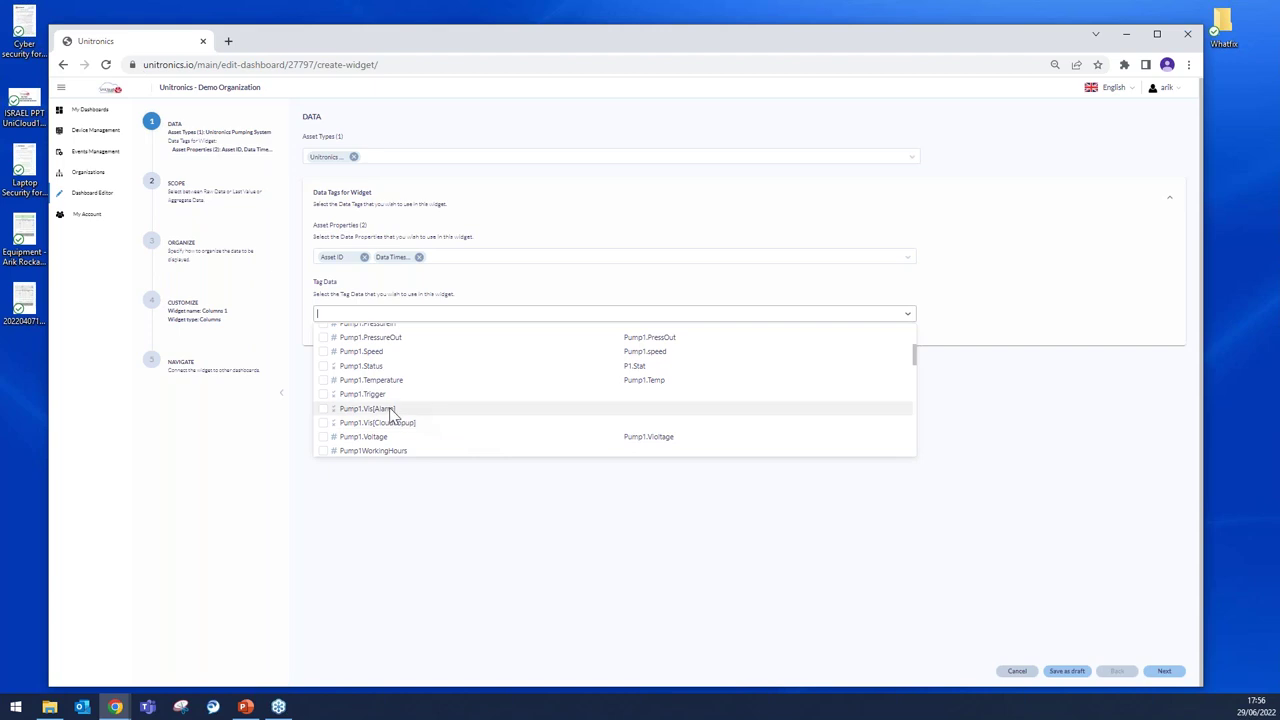
click(388, 410)
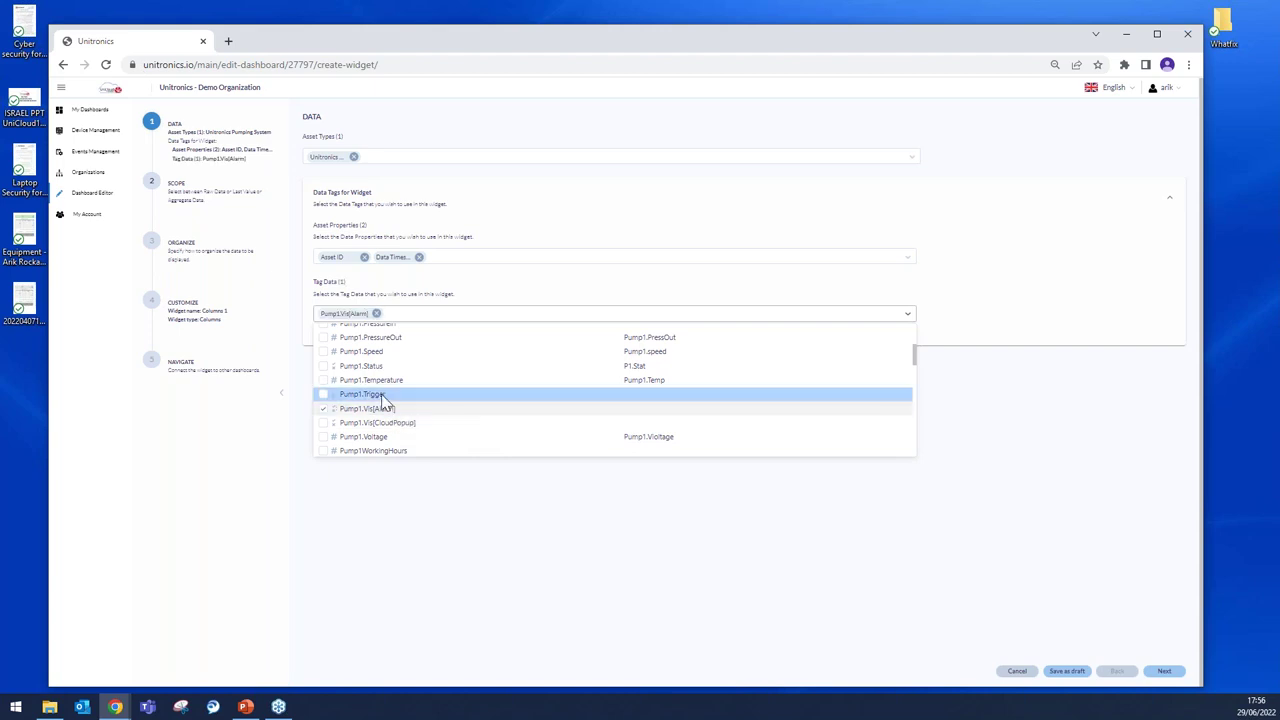
click(382, 396)
click(755, 570)
click(1163, 671)
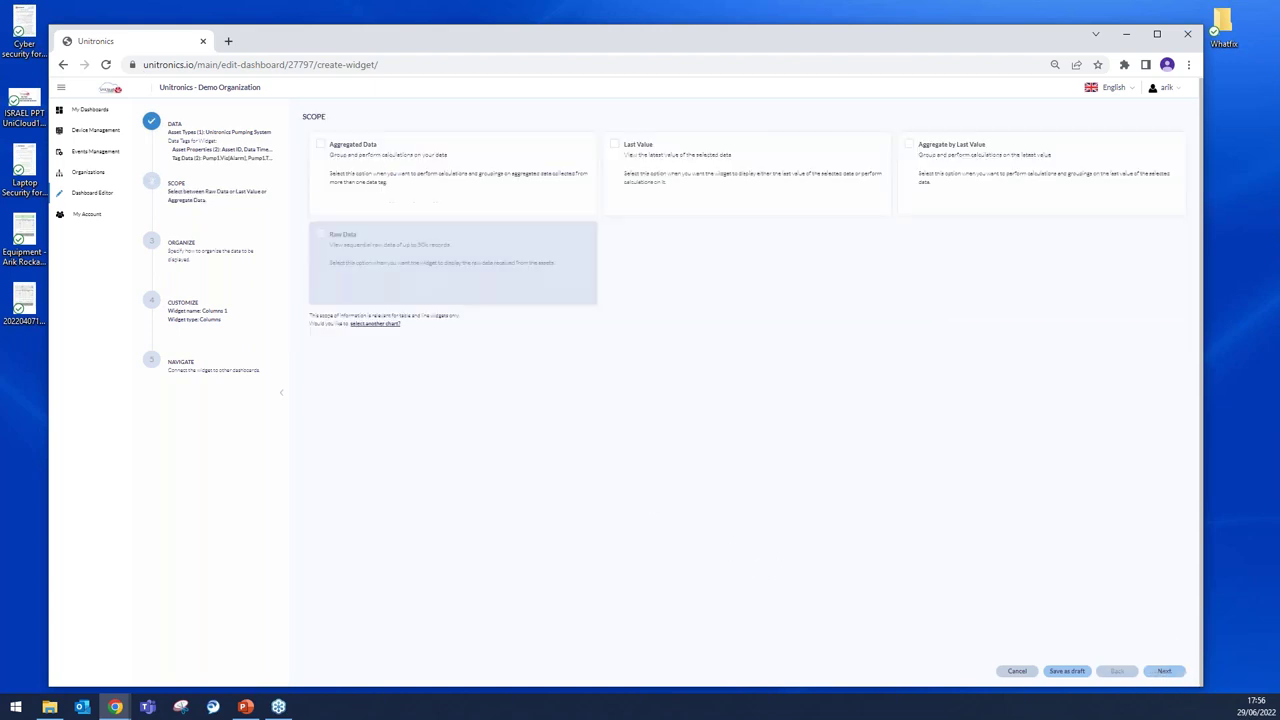
click(729, 182)
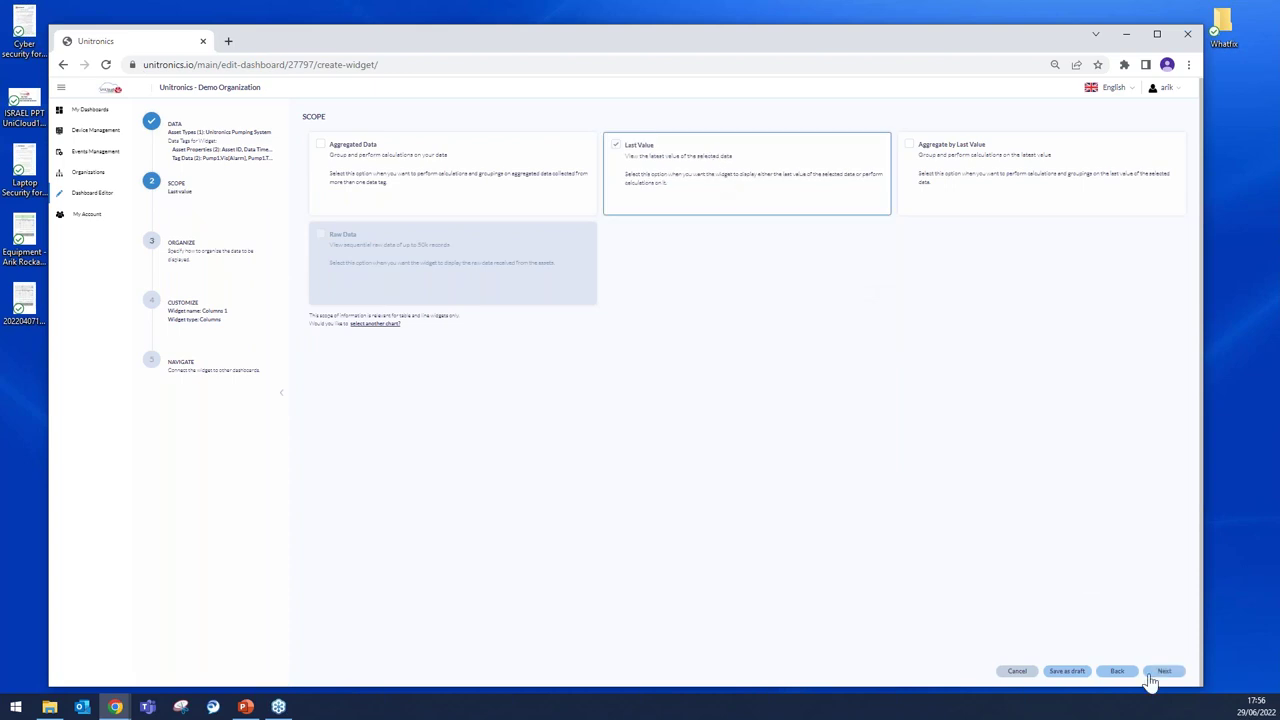
click(1166, 673)
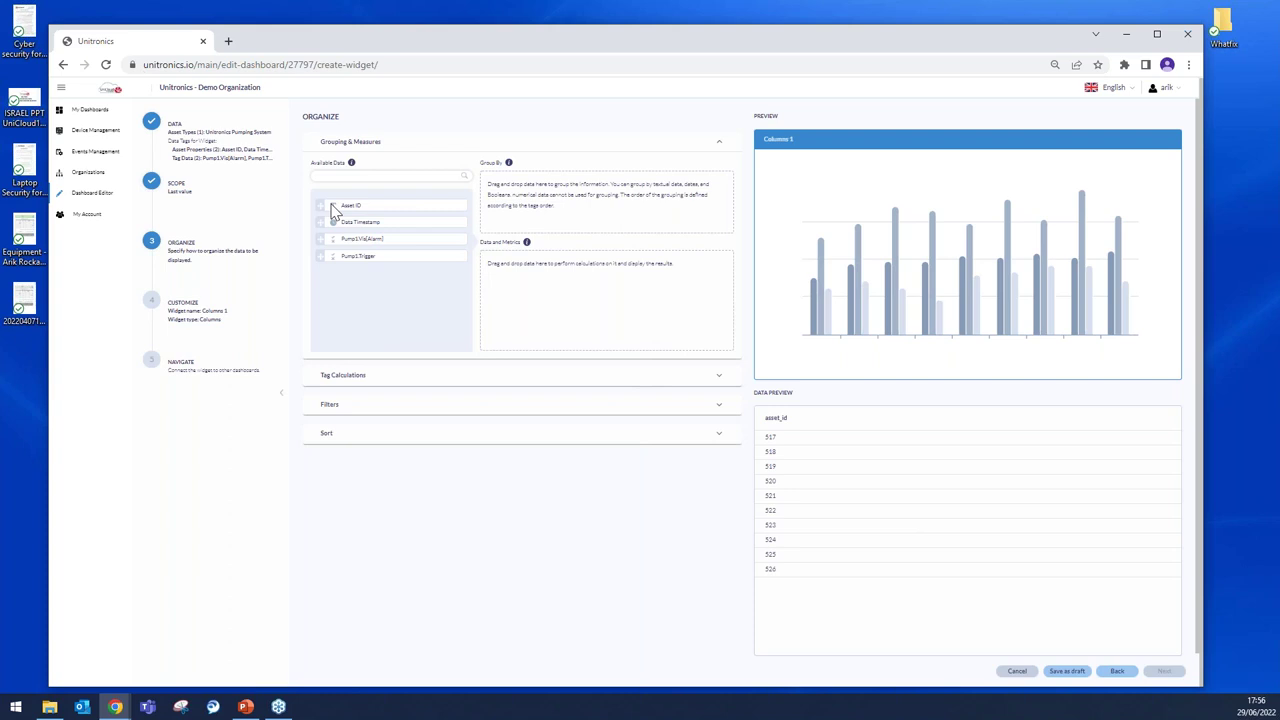
Try to add Data Timestamp and Pump1.Trigger to the columns widget's data and metrics.
drag(318, 222, 537, 335)
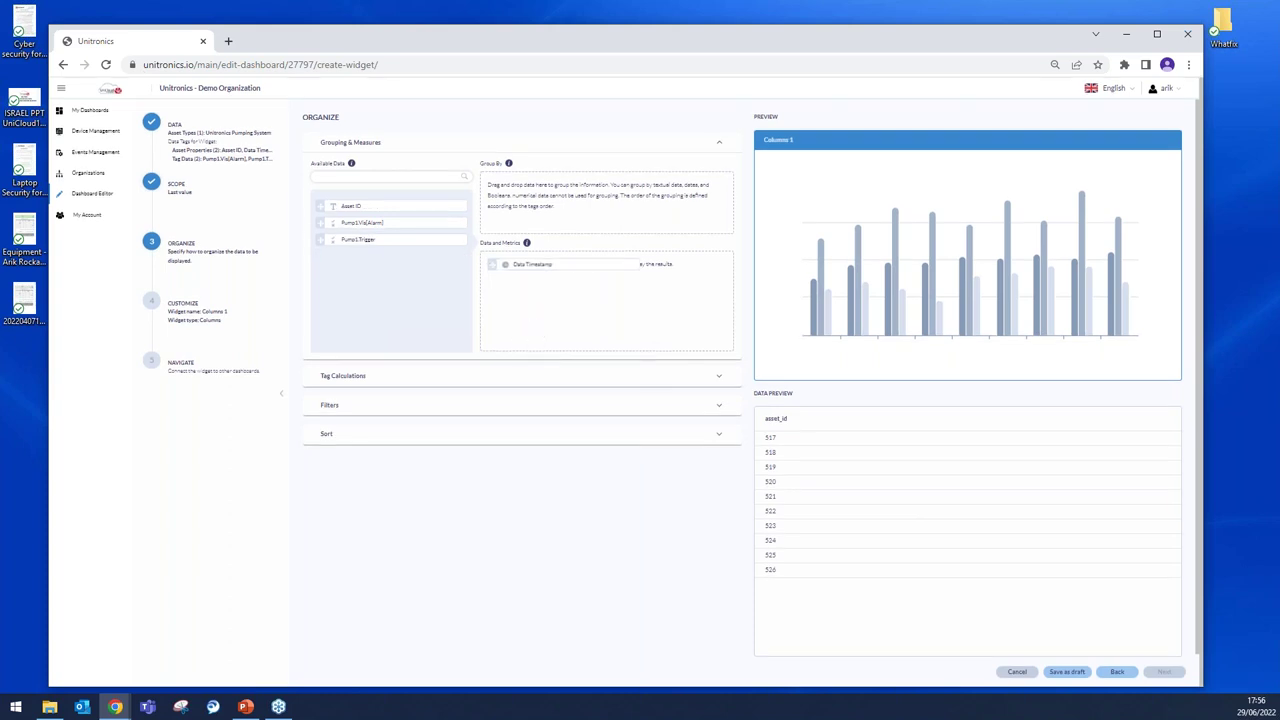
click(686, 450)
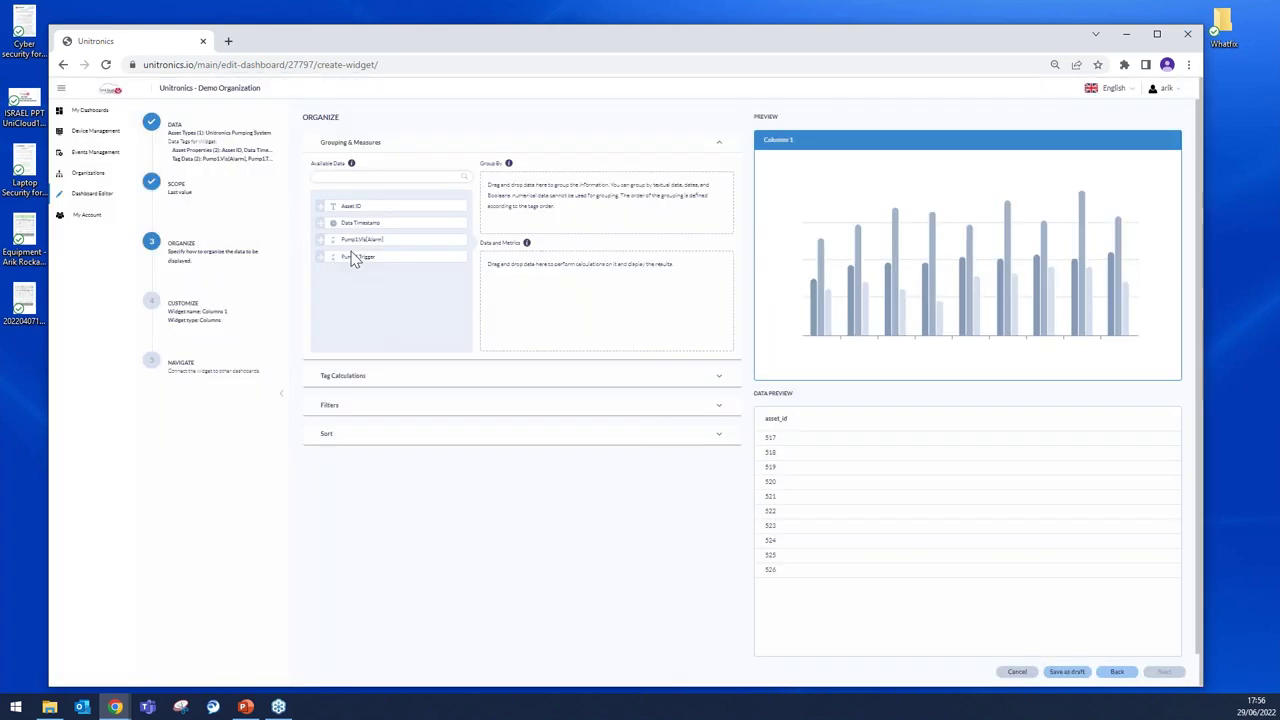
drag(317, 257, 558, 307)
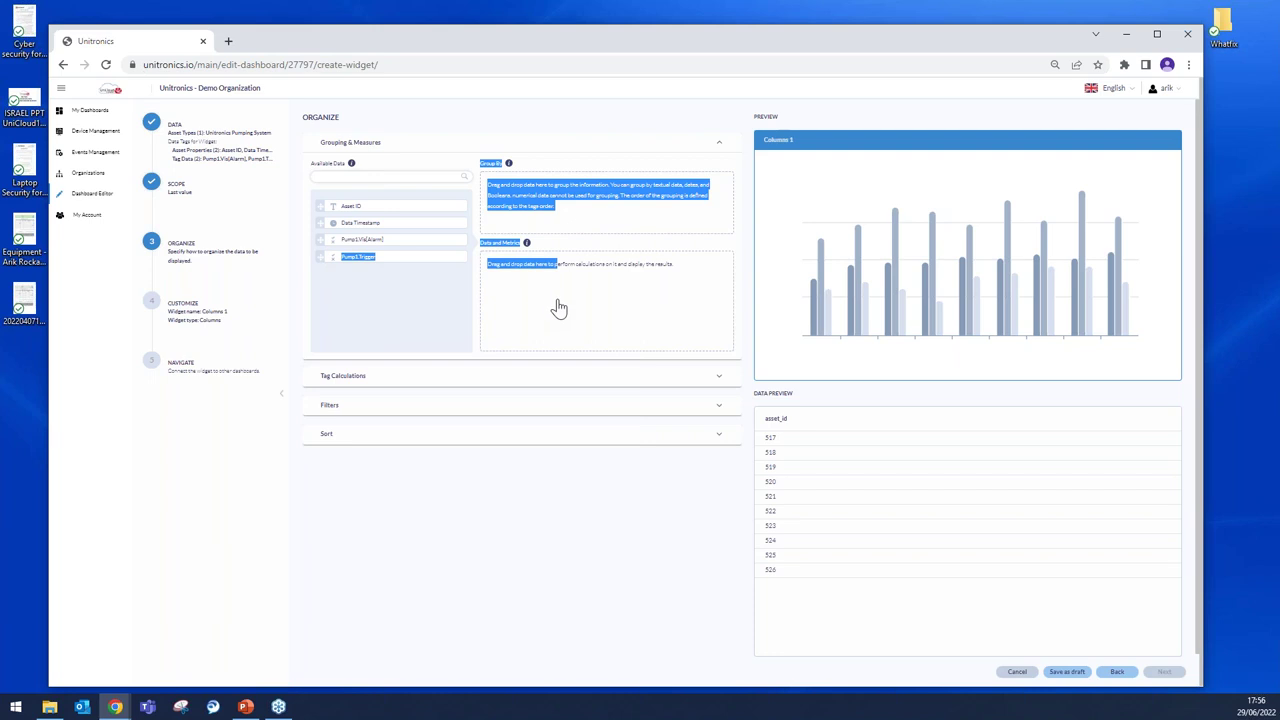
click(365, 290)
drag(319, 257, 557, 322)
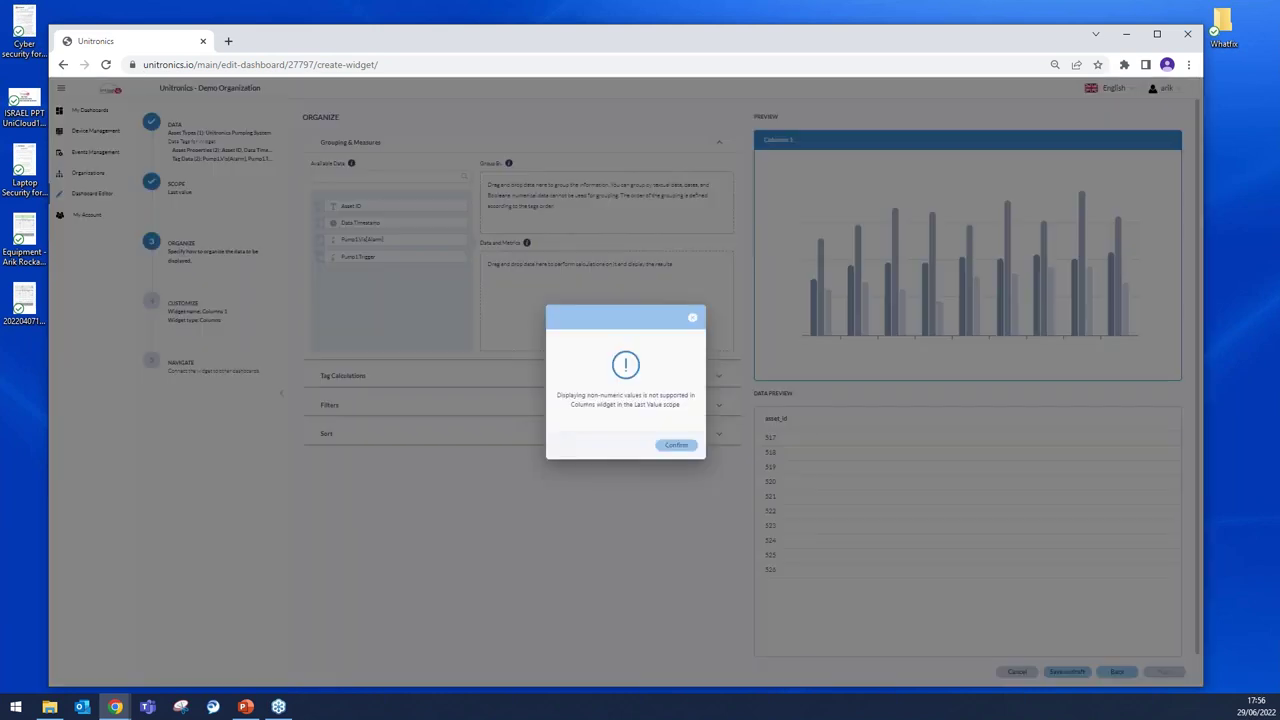
click(686, 448)
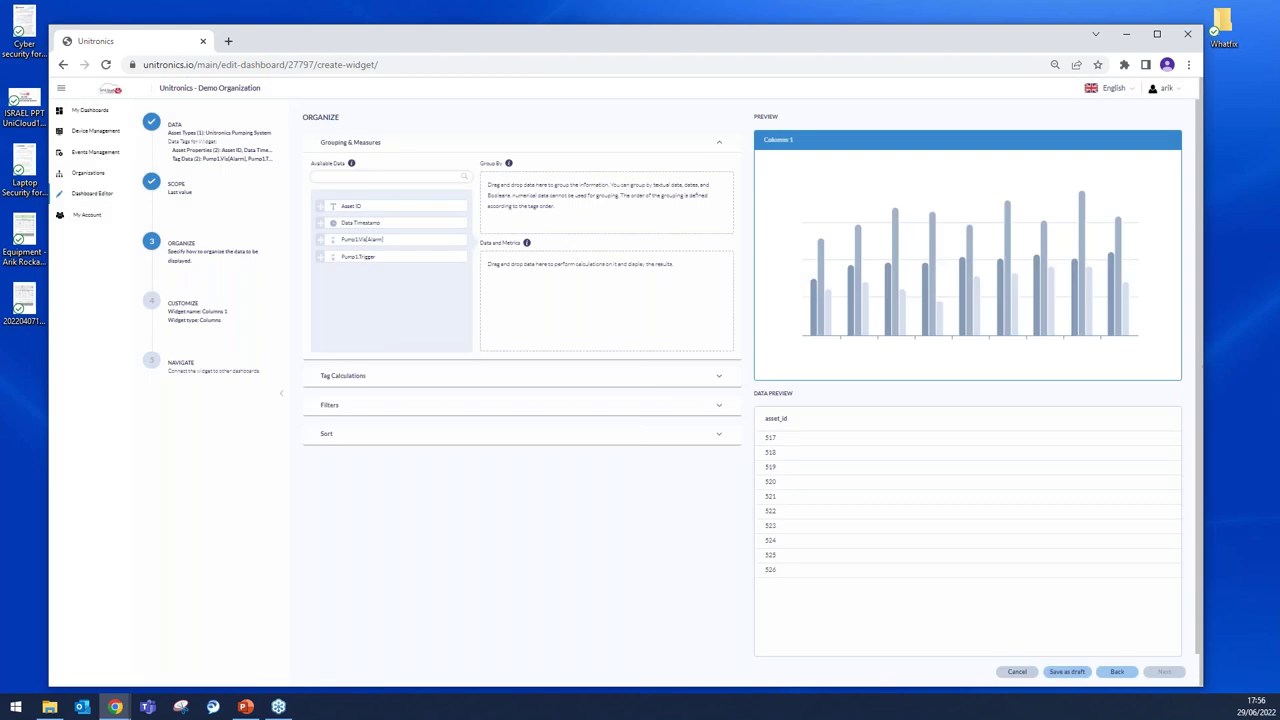
click(365, 225)
drag(318, 223, 576, 322)
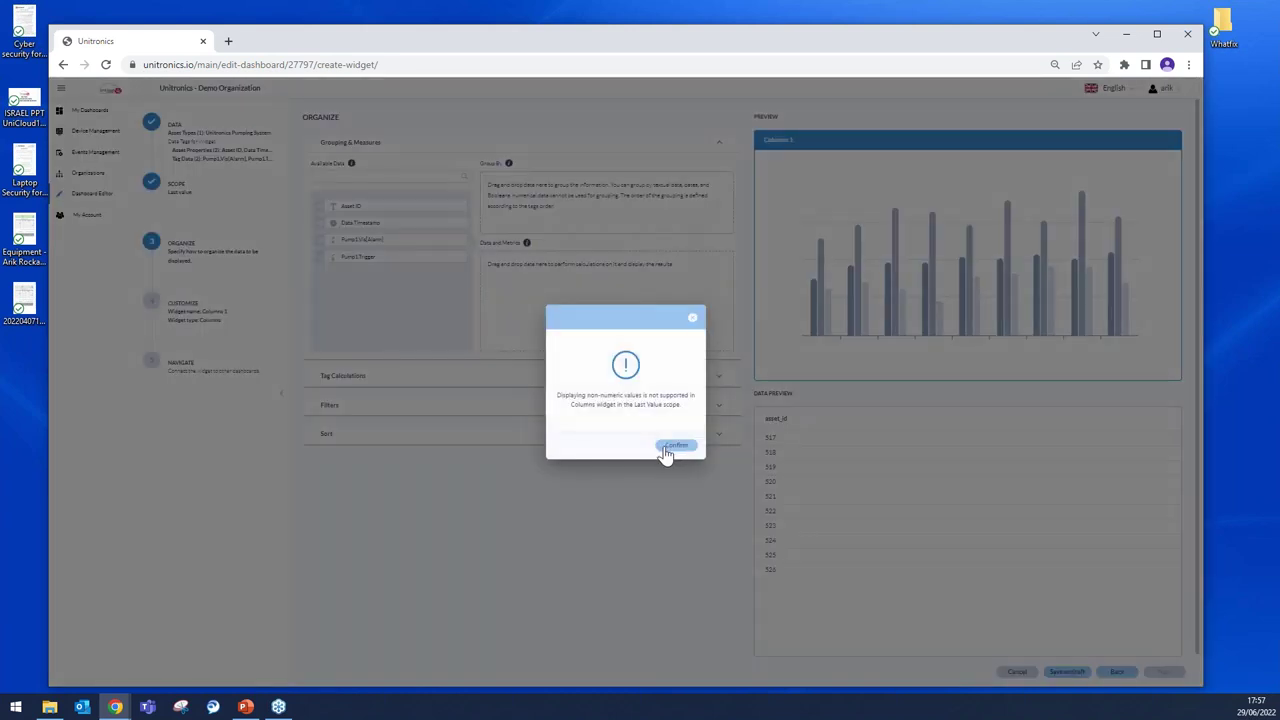
click(668, 447)
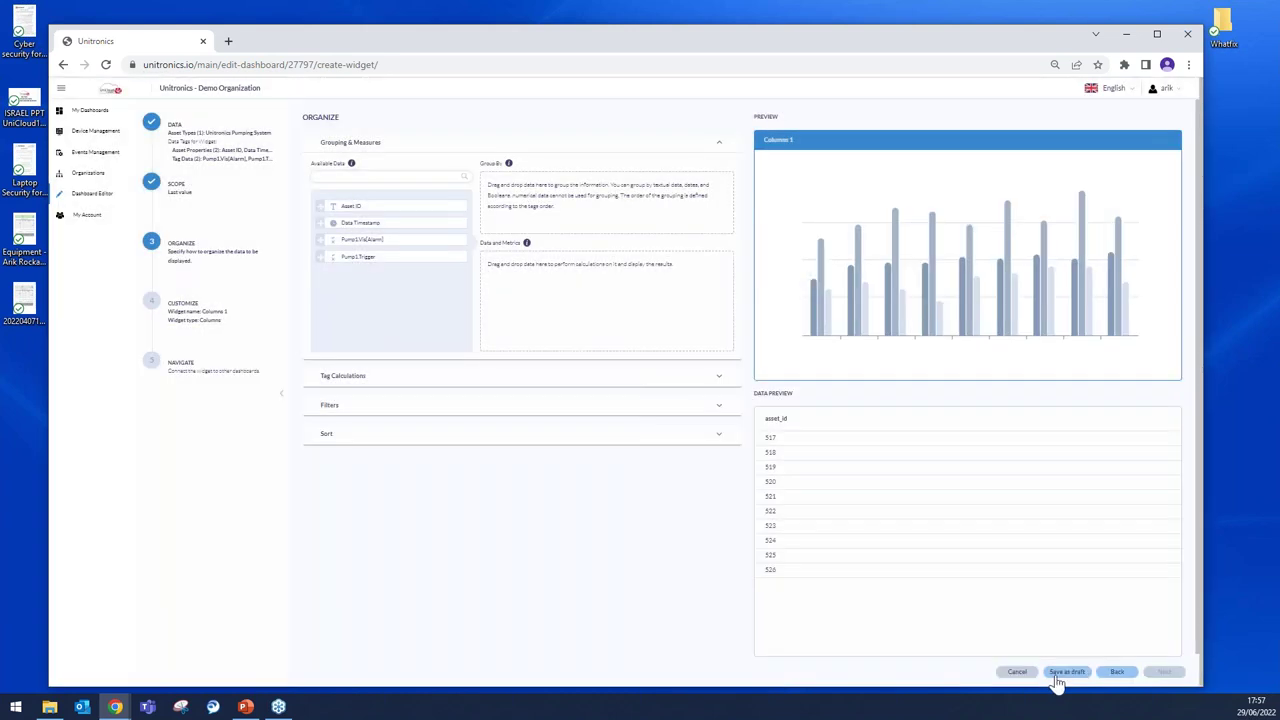
Save the columns widget as a draft and look through the dashboard editor's available widget types.
click(1066, 675)
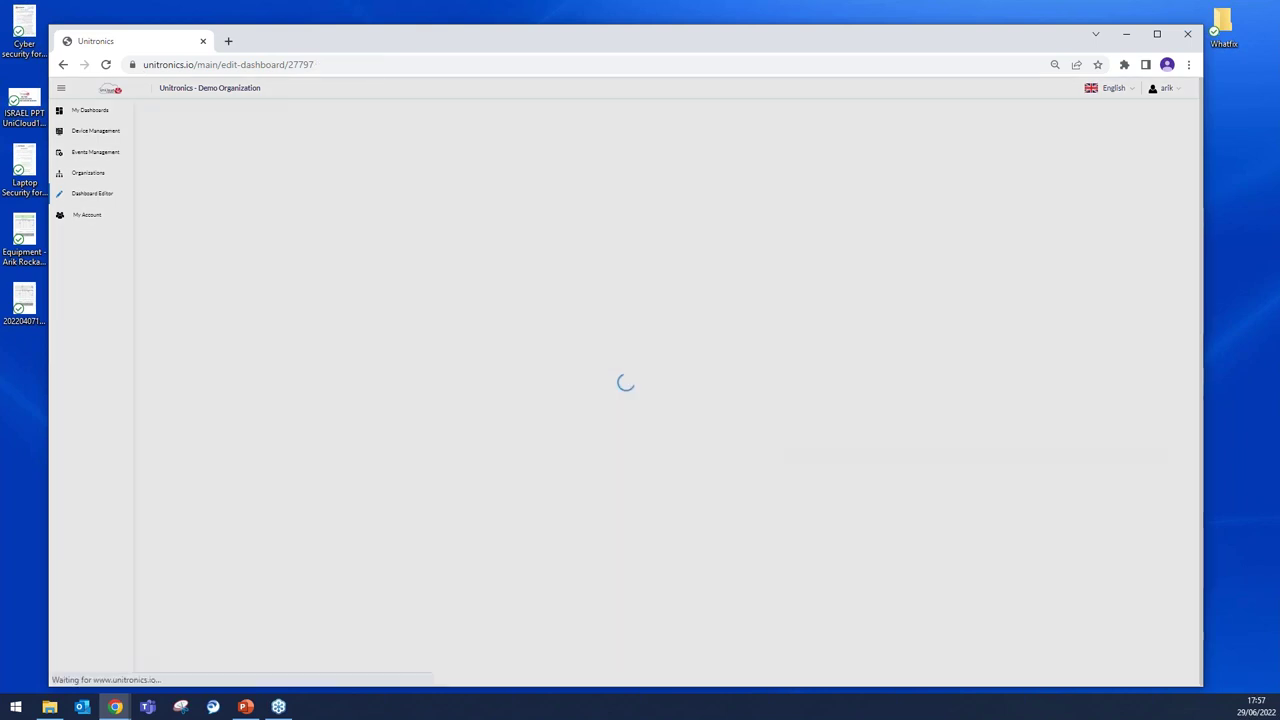
scroll(845, 527, down, 3)
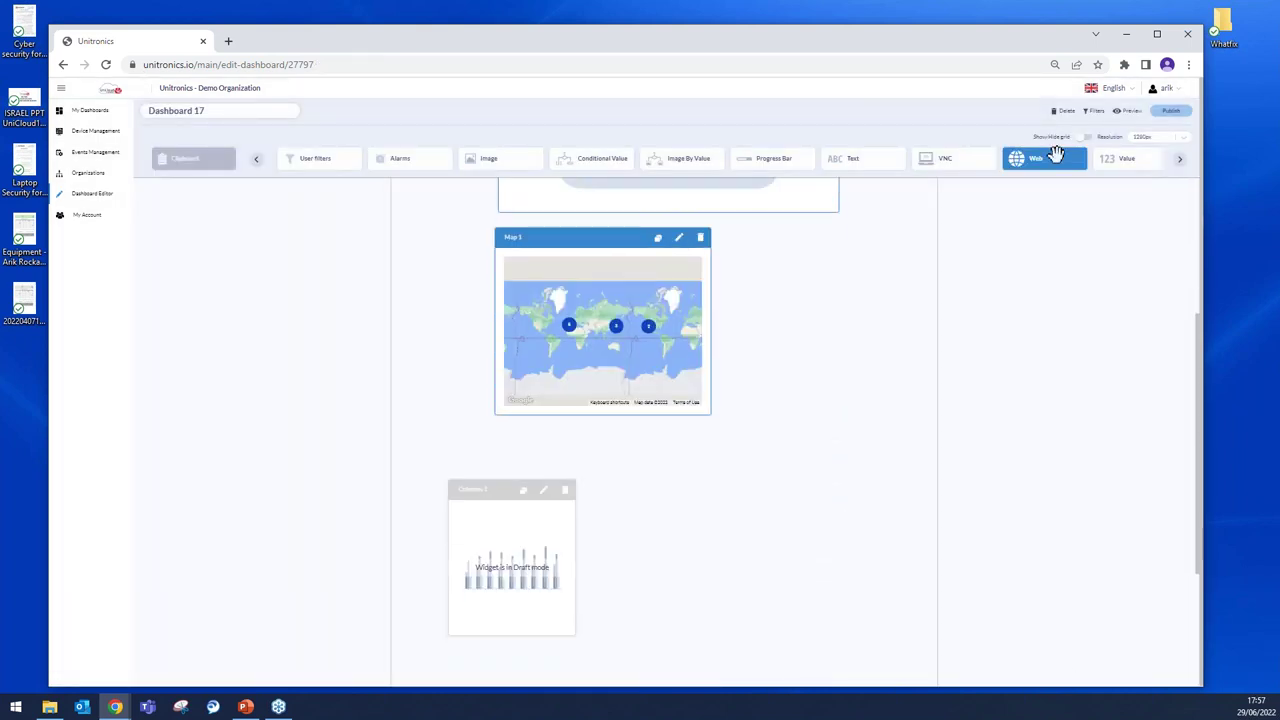
scroll(1028, 288, down, 2)
click(1177, 162)
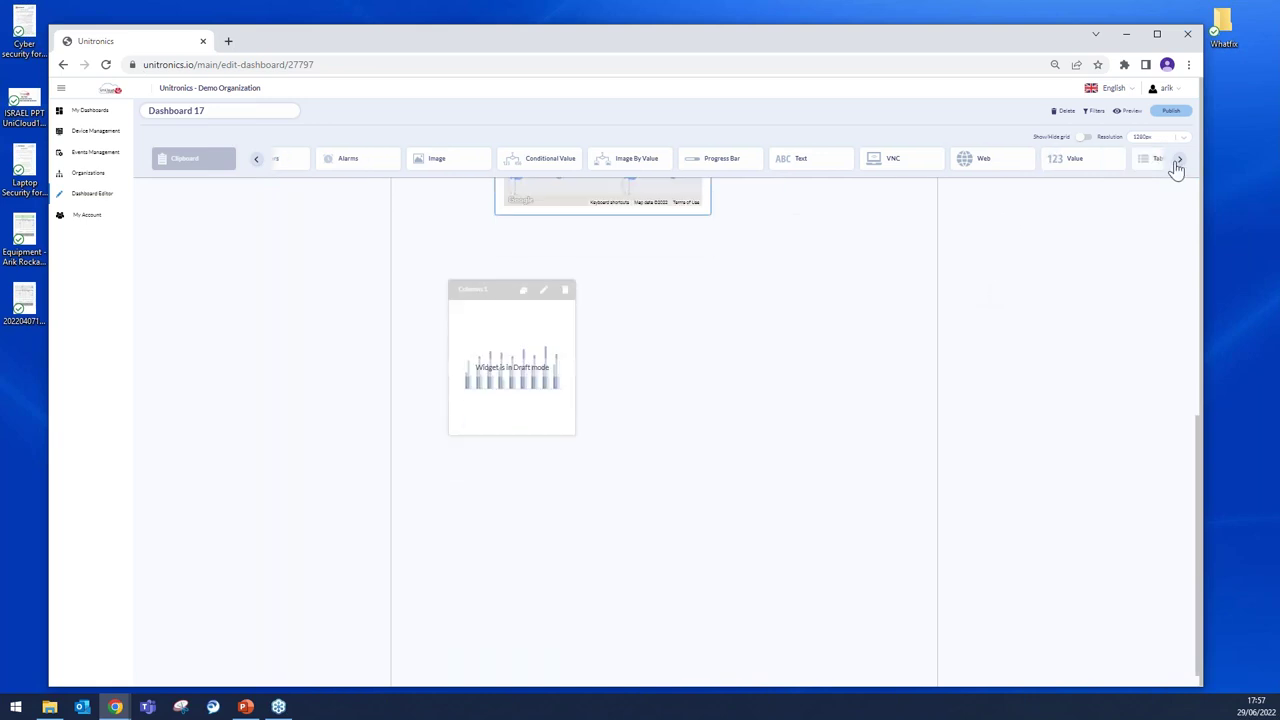
click(1178, 162)
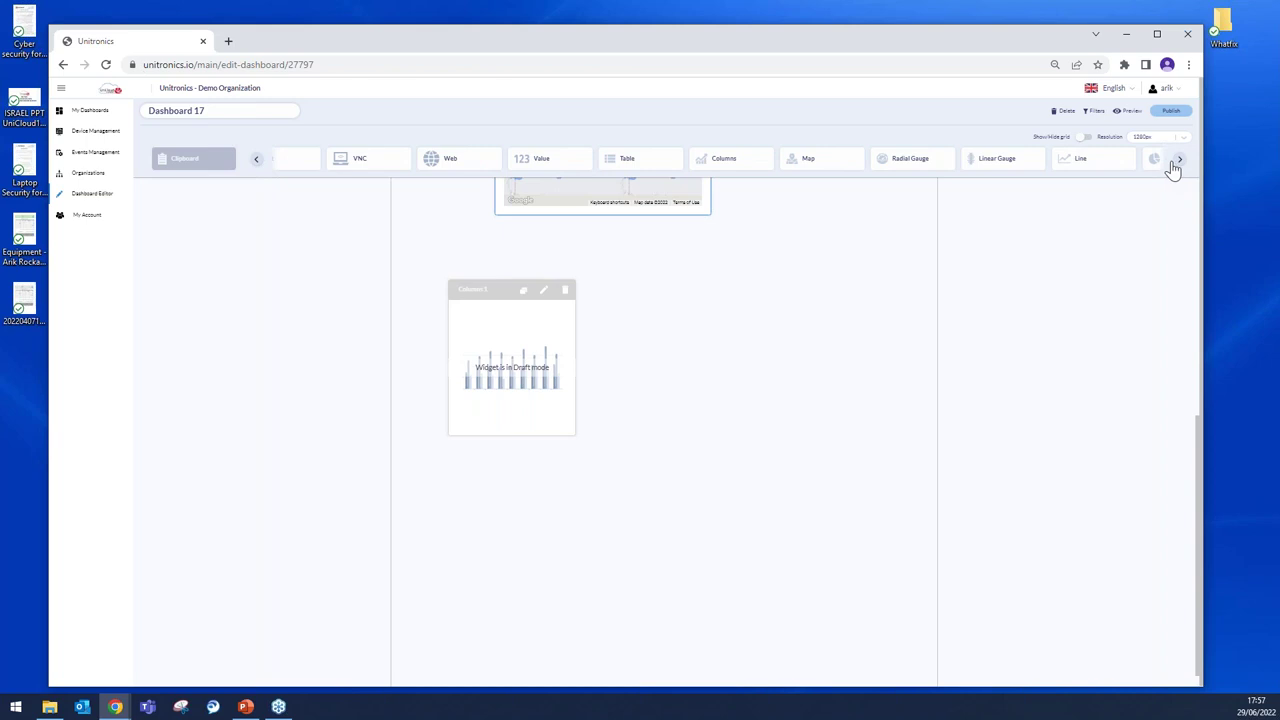
Open the draft version of the ESG main dashboard for editing and open its Line 1 widget under Trends Analysis.
click(85, 201)
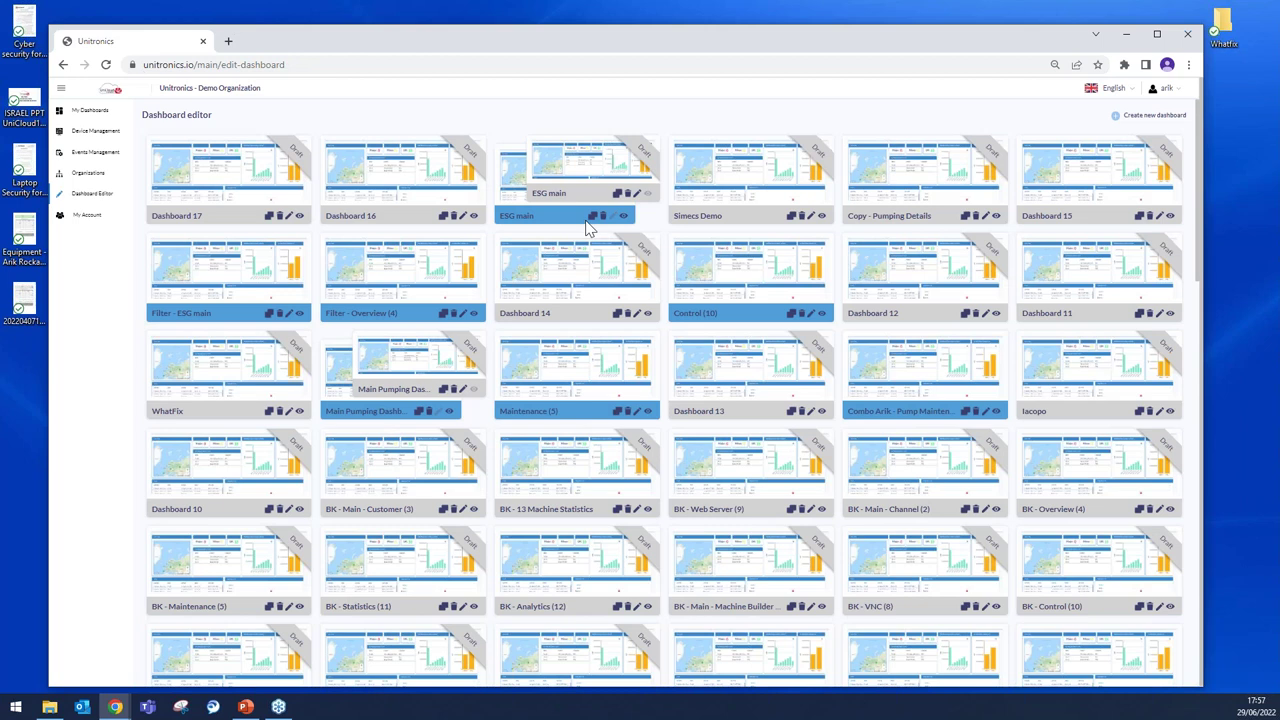
click(637, 194)
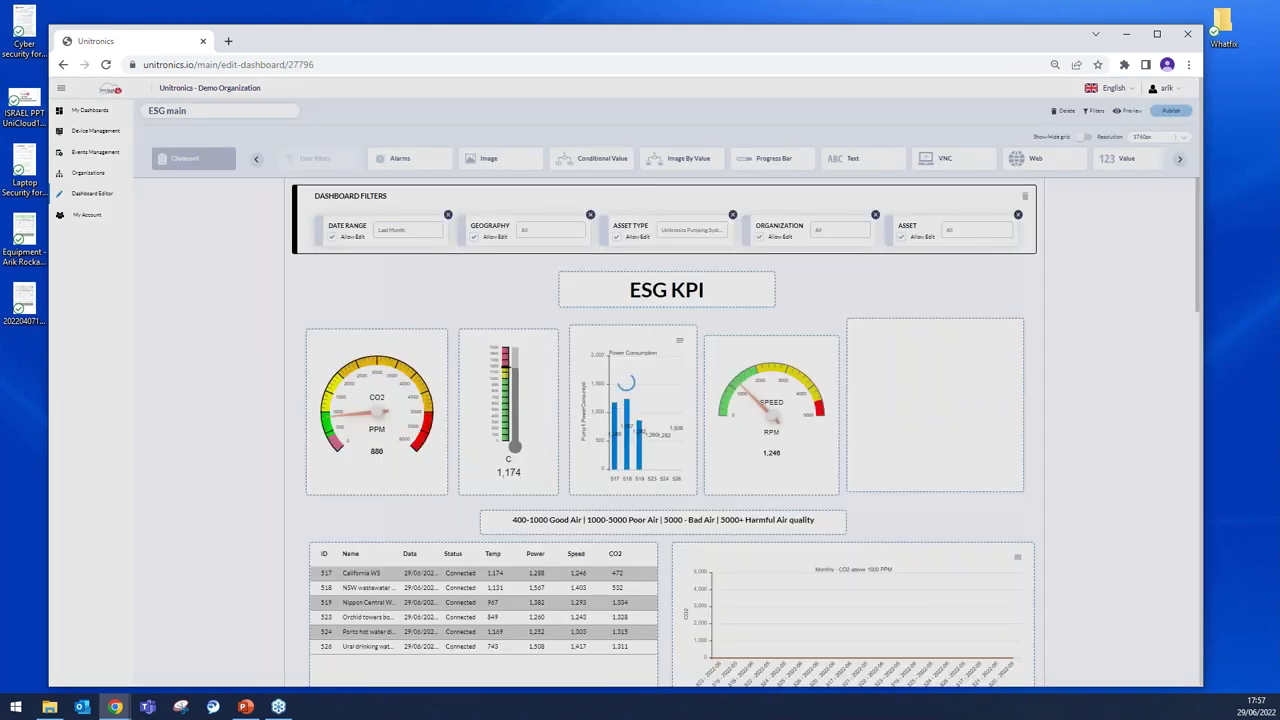
scroll(660, 450, down, 3)
scroll(288, 454, down, 2)
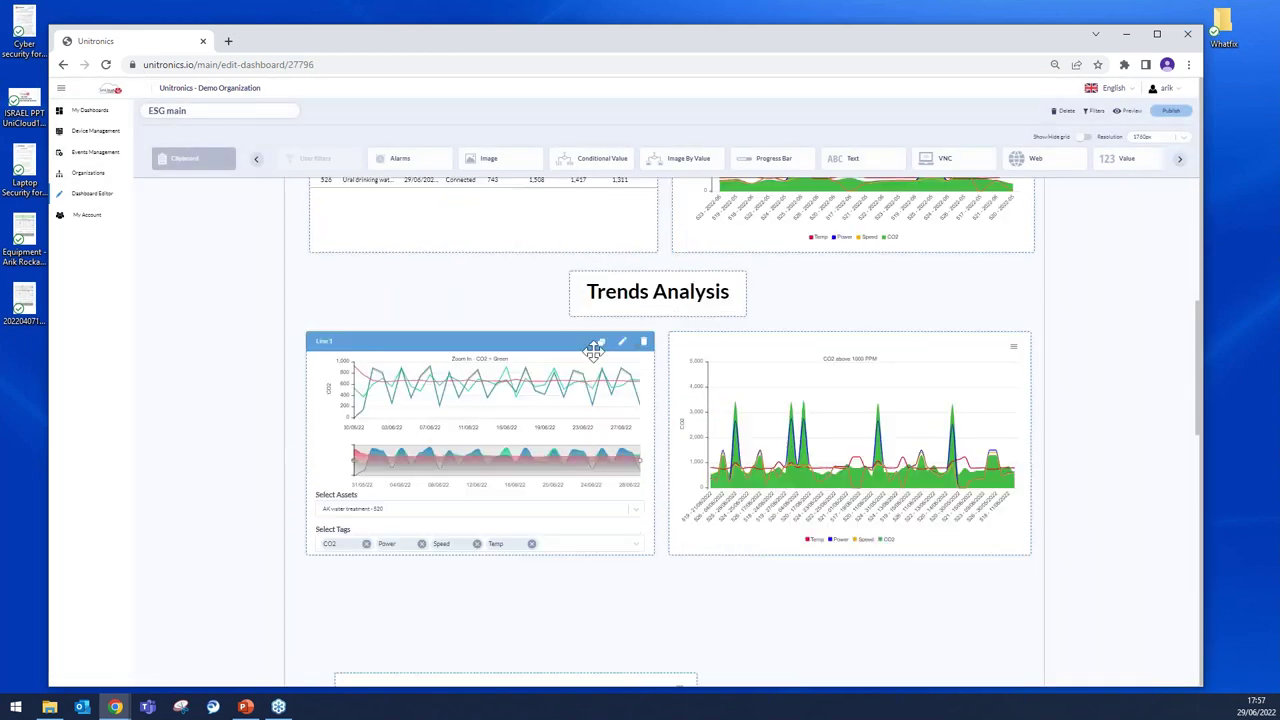
click(618, 346)
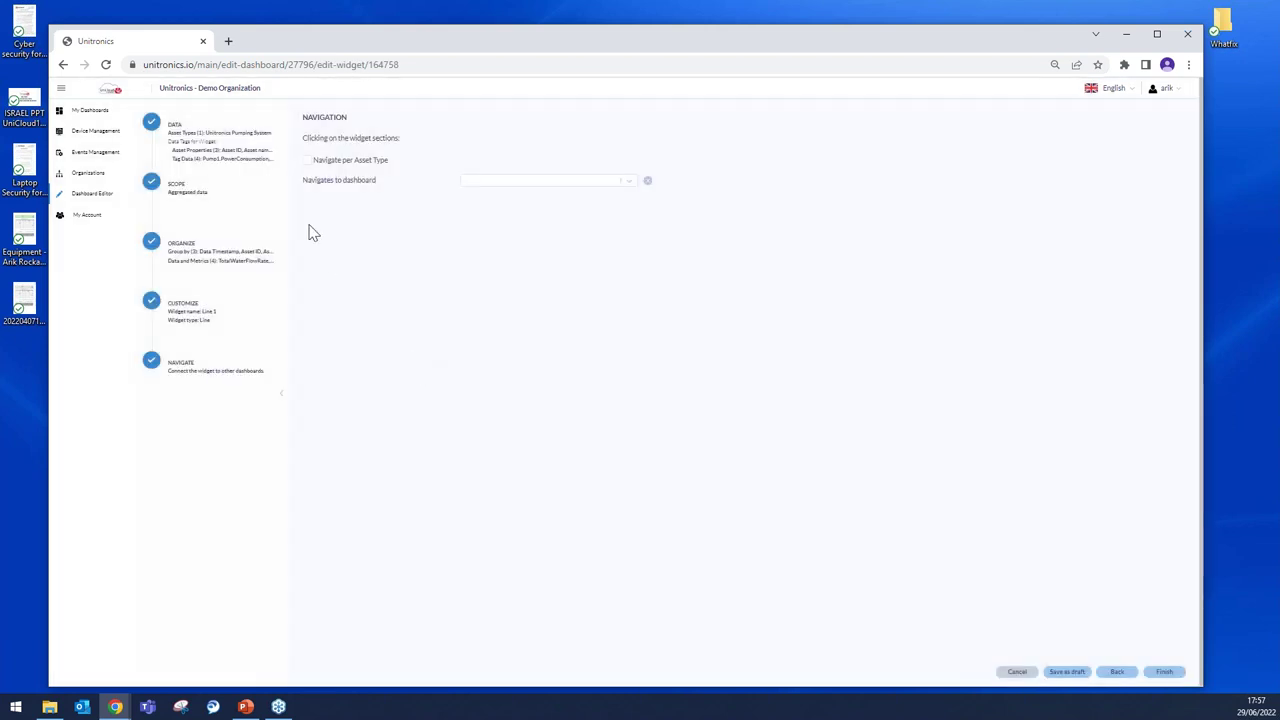
Review the Line 1 widget's data tags, scope, grouping and metrics, and customization settings.
click(210, 165)
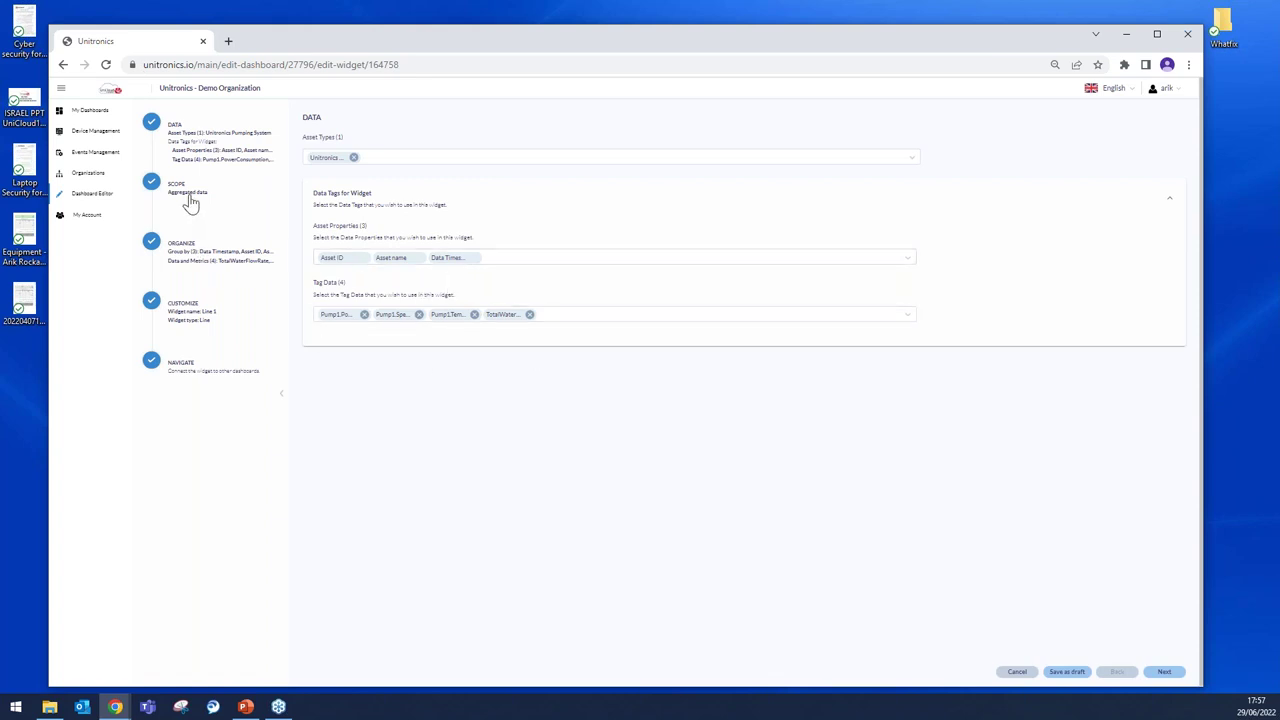
click(189, 193)
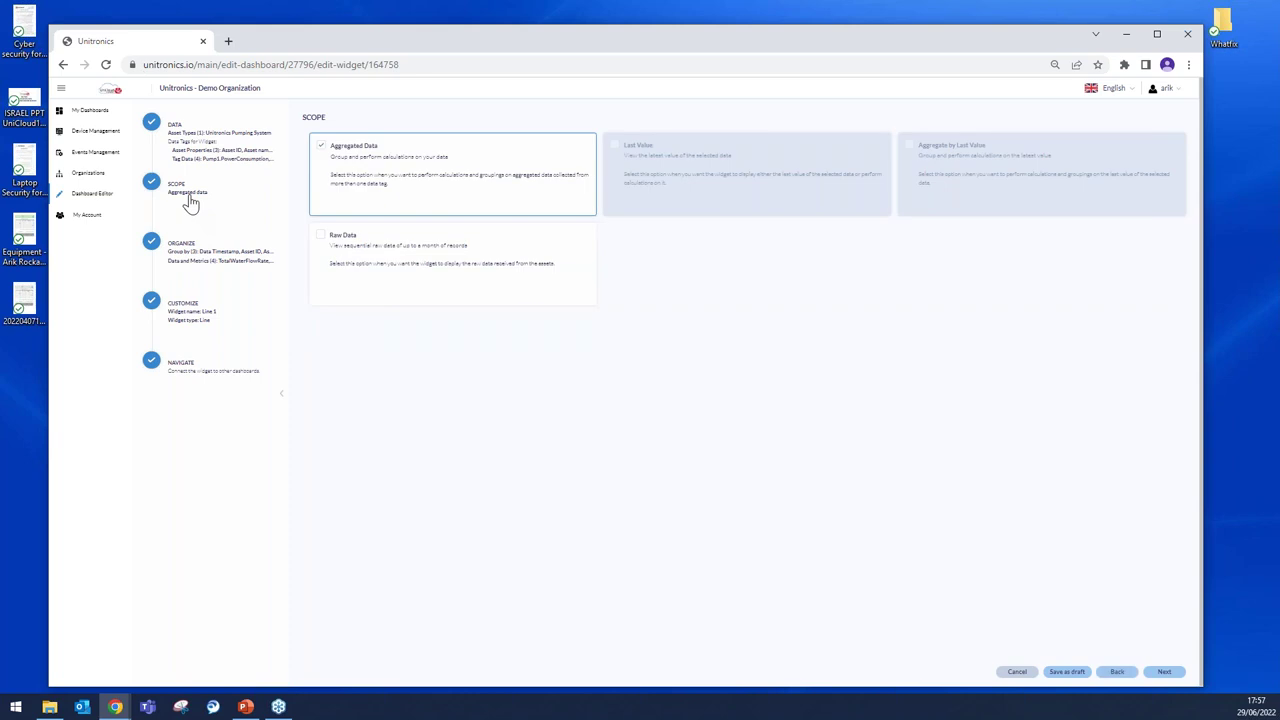
click(183, 252)
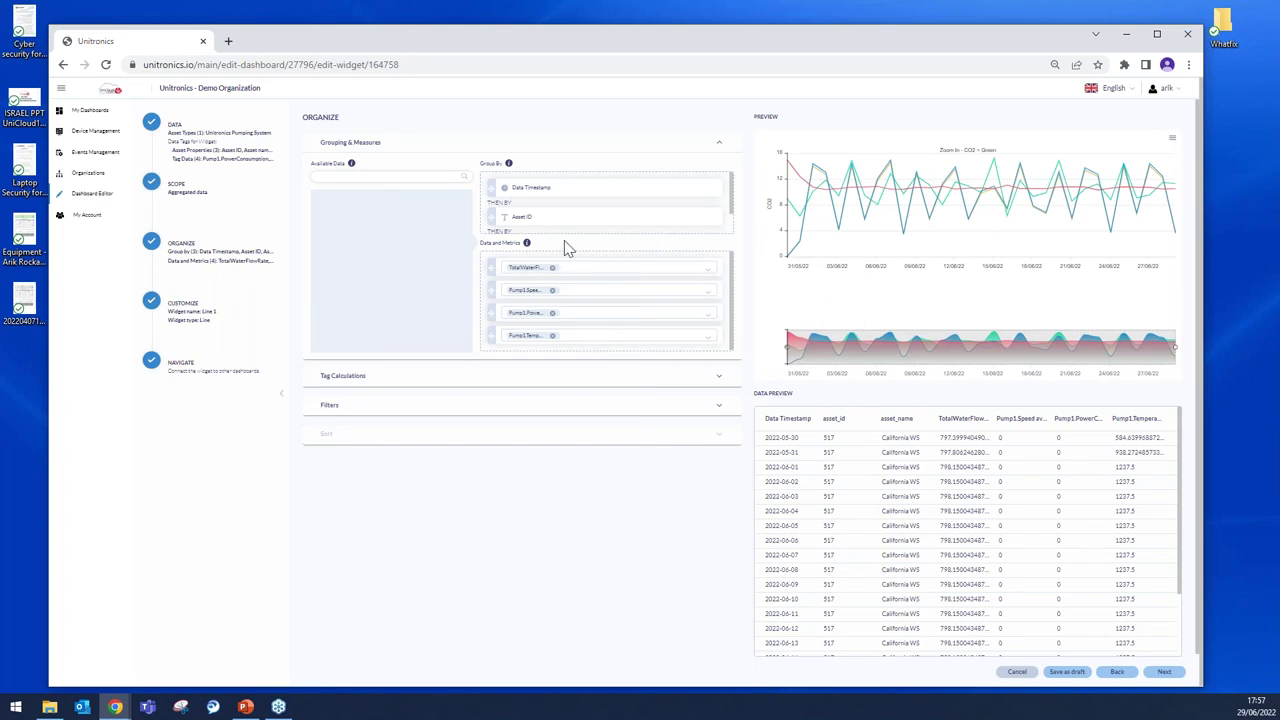
click(1164, 674)
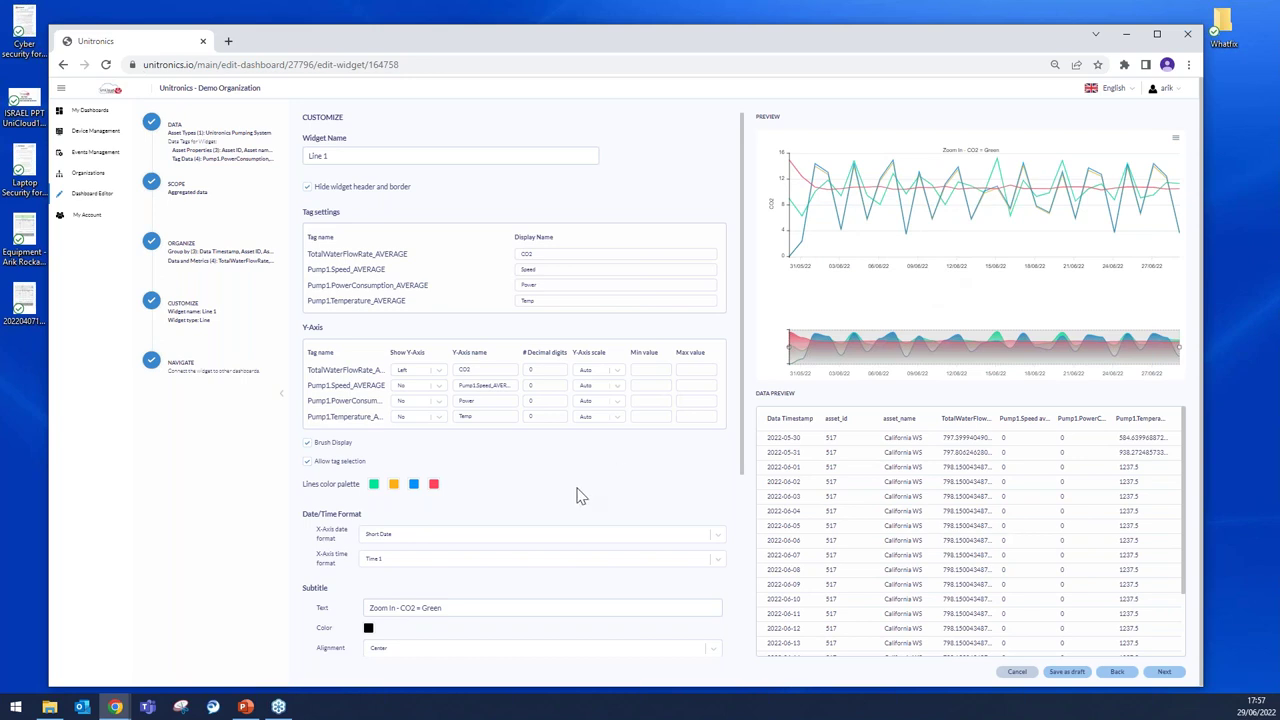
scroll(532, 474, down, 3)
scroll(535, 479, up, 3)
Finish the Line 1 widget's configuration, return to the Trends Analysis charts, and switch to PowerPoint.
click(1165, 673)
click(1165, 673)
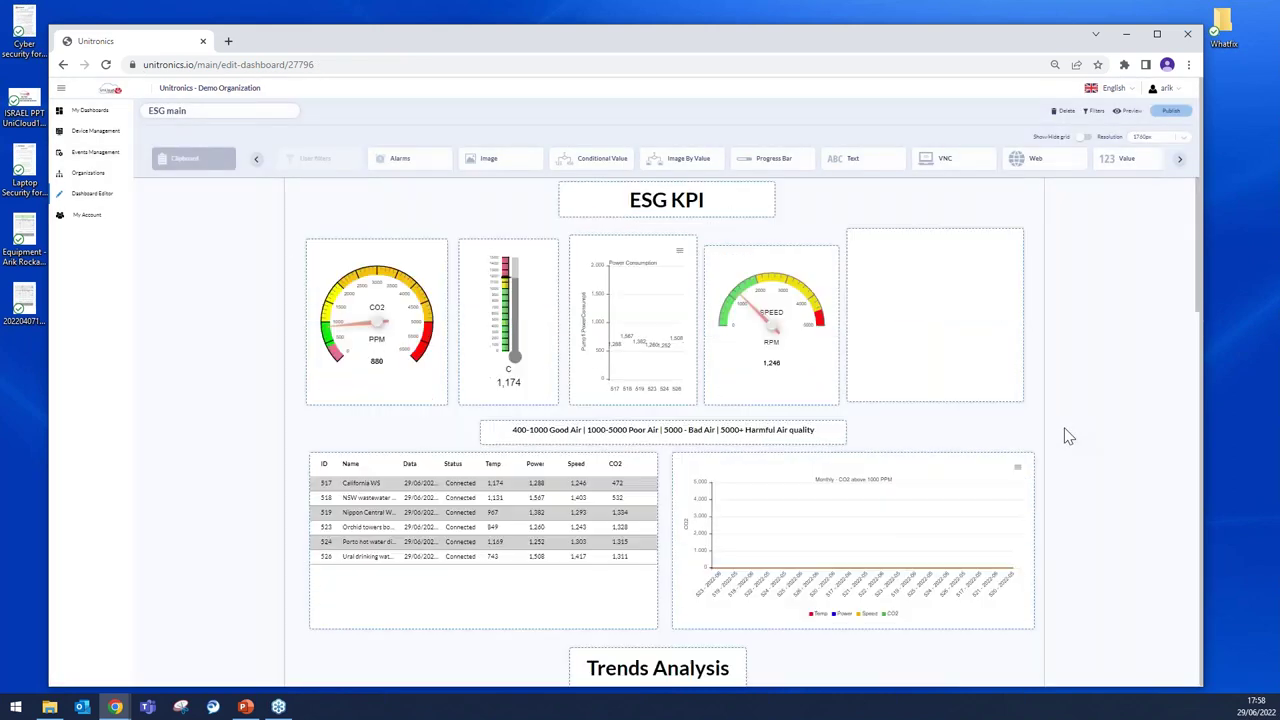
scroll(1066, 434, down, 3)
scroll(560, 510, down, 2)
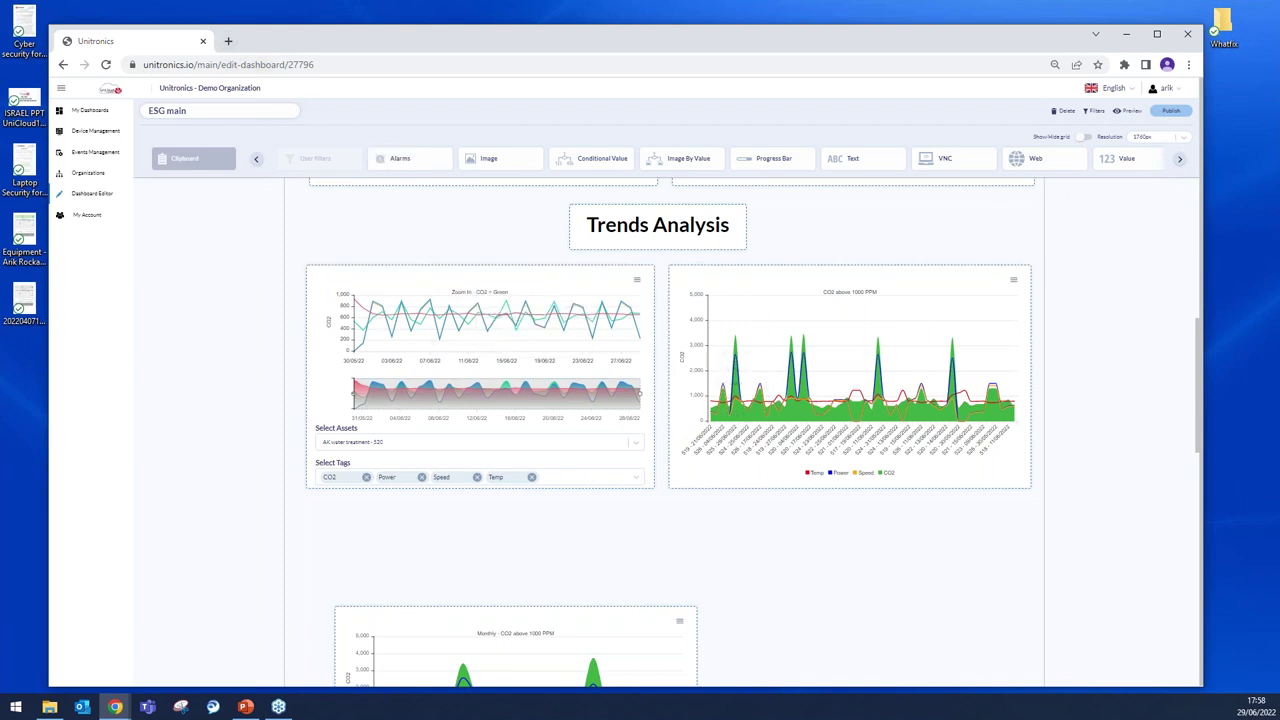
key(alt+Tab)
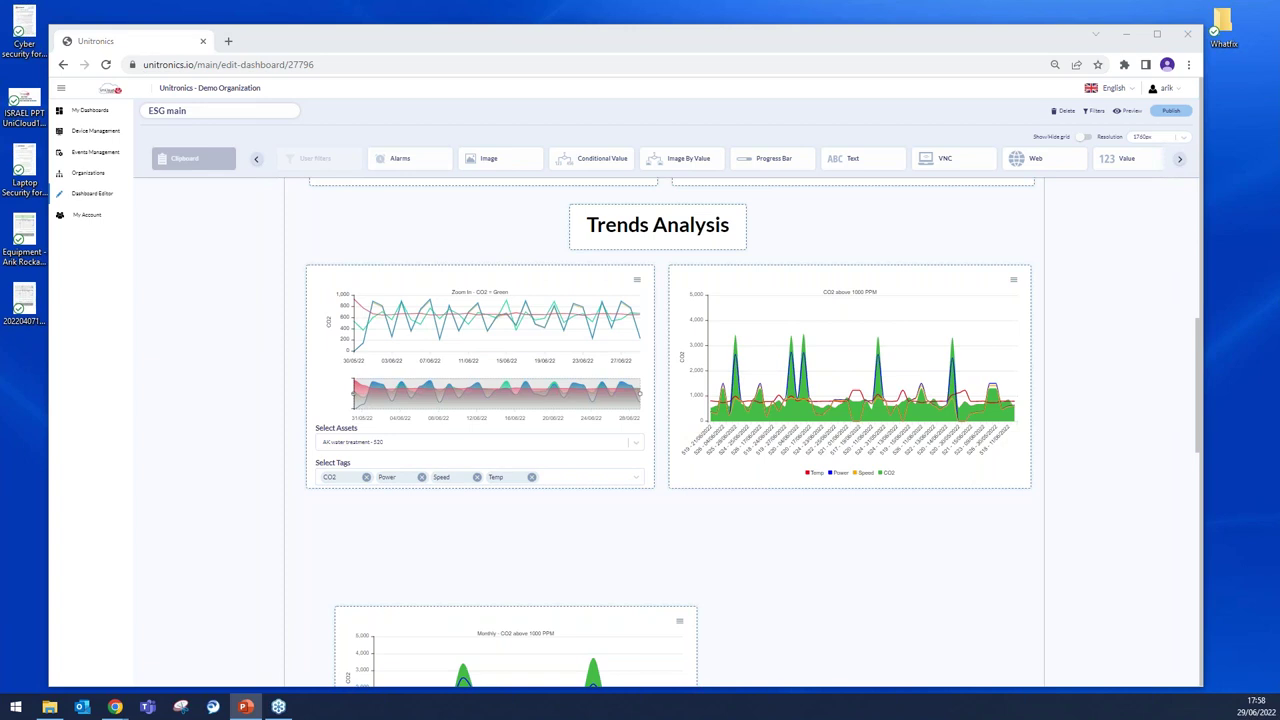